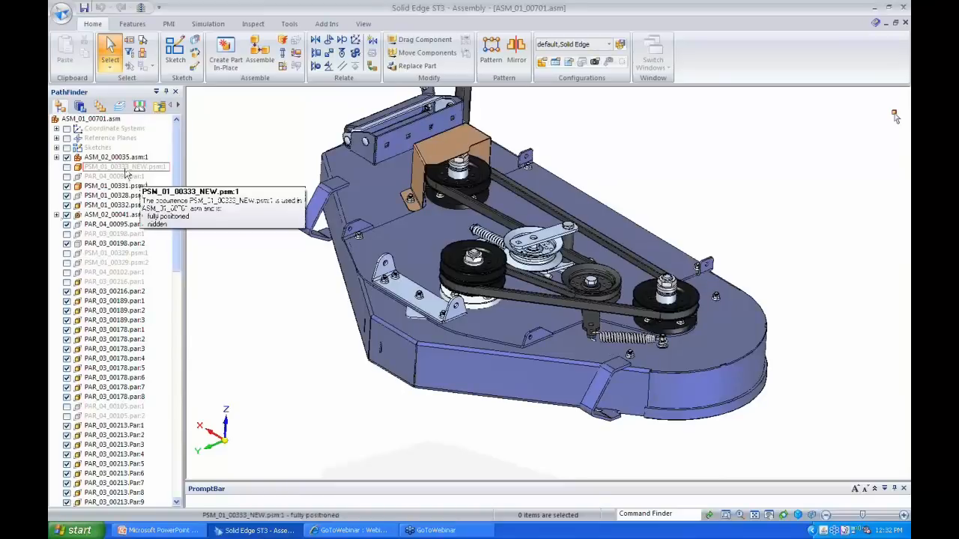
Edit PSM_01_00333_NEW.psm in place and sketch a 190 mm by 200 mm rectangle centred on the base coordinate system's origin
{"action": "left_click", "coordinate": [125, 167]}
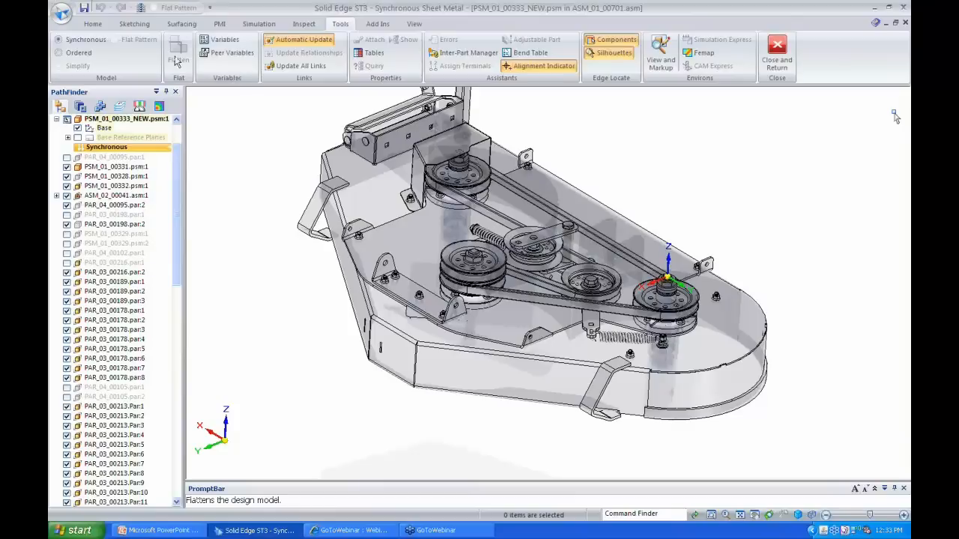
{"action": "left_click", "coordinate": [92, 24]}
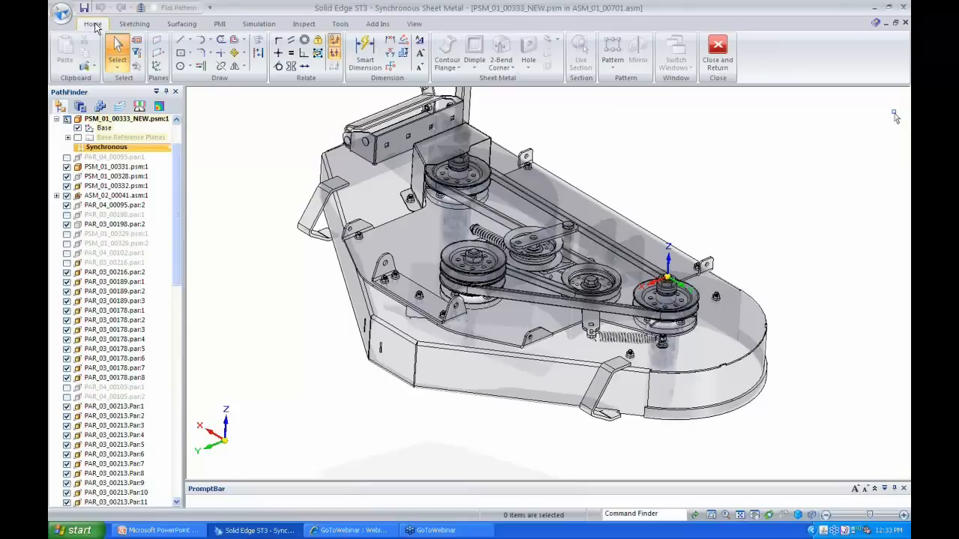
{"action": "key", "text": "r"}
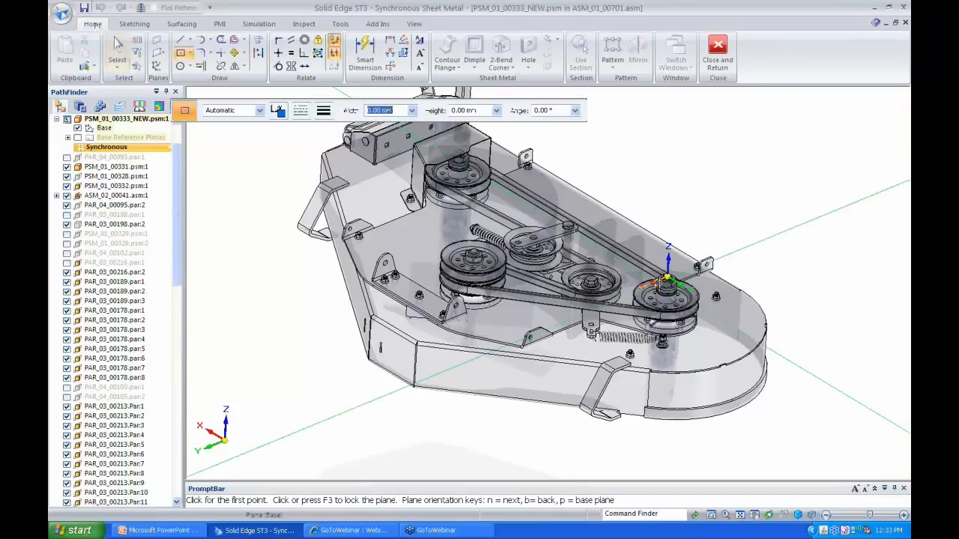
{"action": "left_click", "coordinate": [666, 278]}
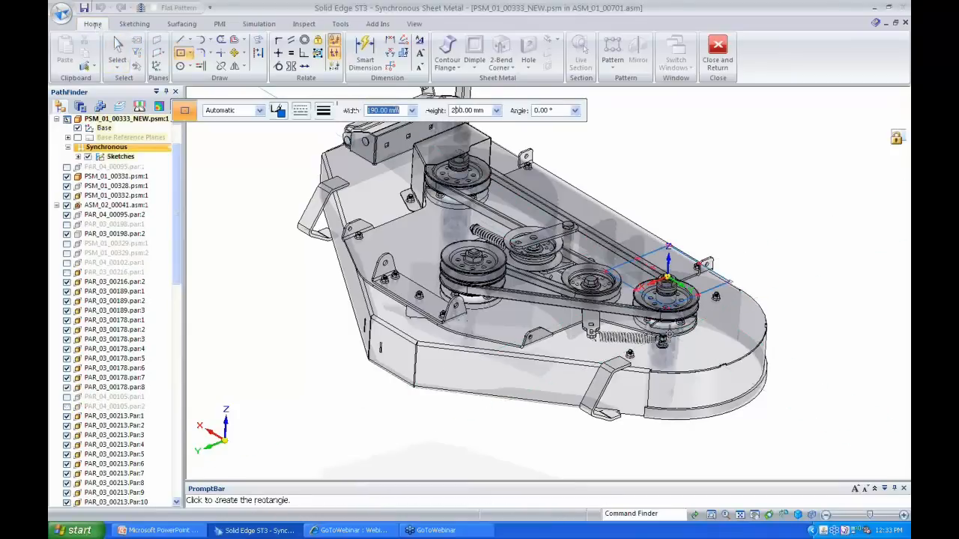
{"action": "left_click", "coordinate": [669, 332]}
{"action": "key", "text": "Escape"}
Create a 1.98 mm thick sheet metal tab from the rectangular region
{"action": "left_click", "coordinate": [703, 273]}
{"action": "left_click", "coordinate": [704, 272]}
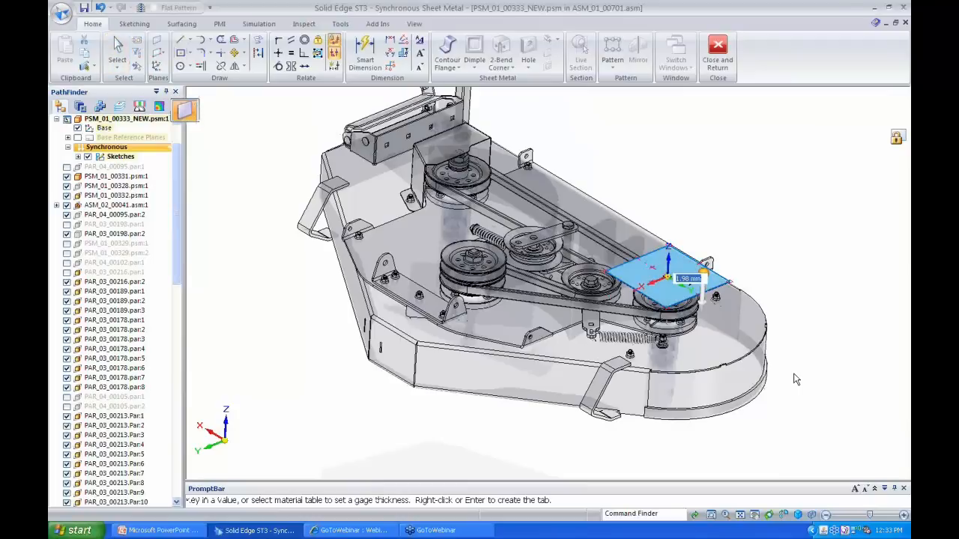
{"action": "key", "text": "Return"}
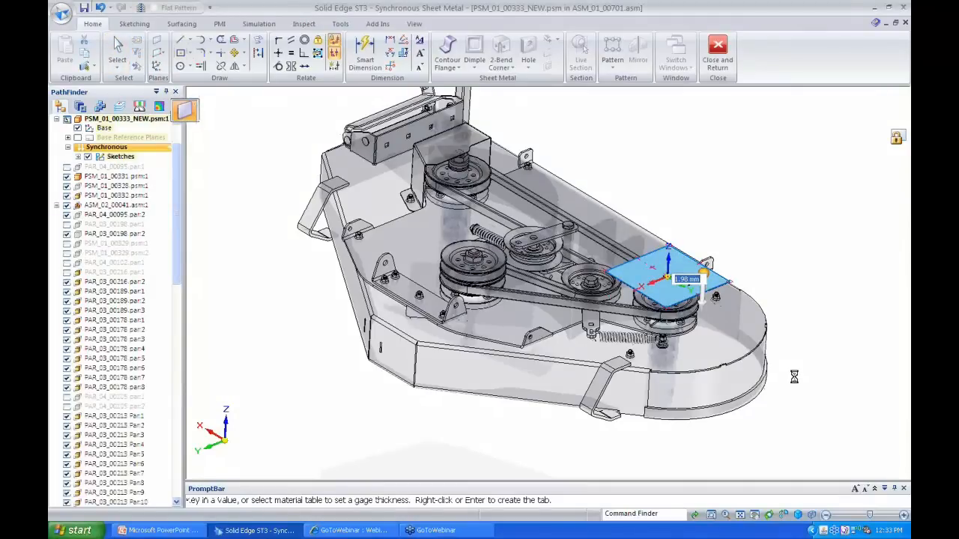
Add 90° flanges about 111 mm deep down from three edges of the tab, reaching the bolt on the deck
{"action": "scroll", "coordinate": [797, 304], "scroll_direction": "up", "scroll_amount": 2}
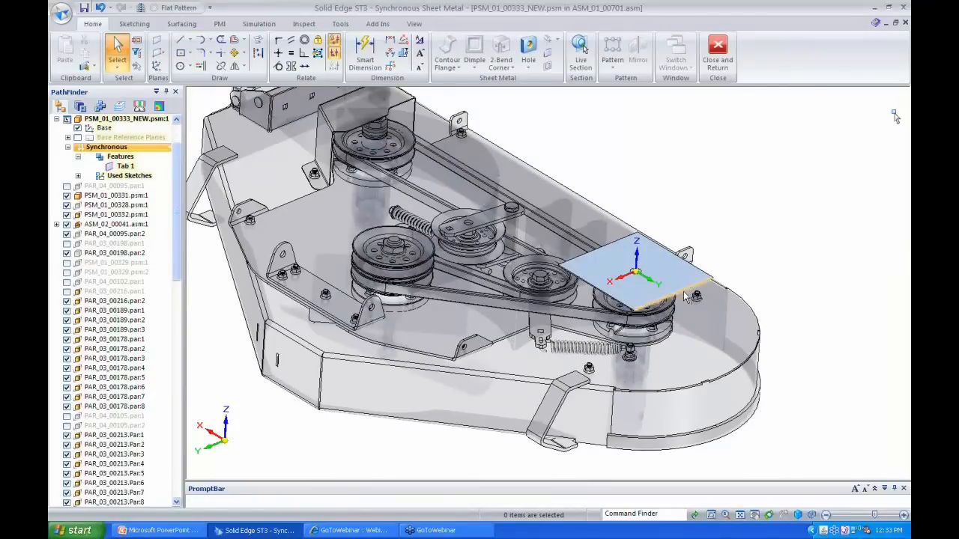
{"action": "left_click", "coordinate": [614, 313]}
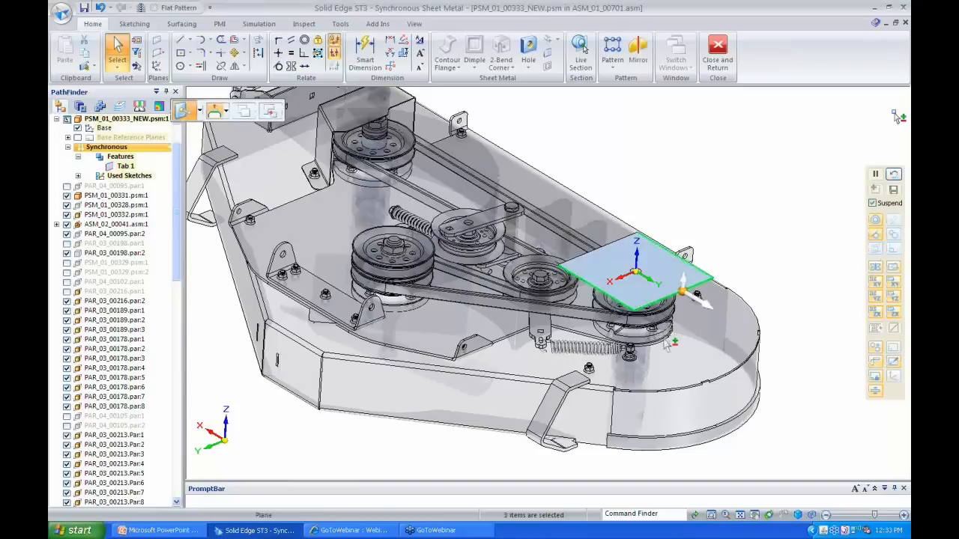
{"action": "left_click", "coordinate": [683, 284]}
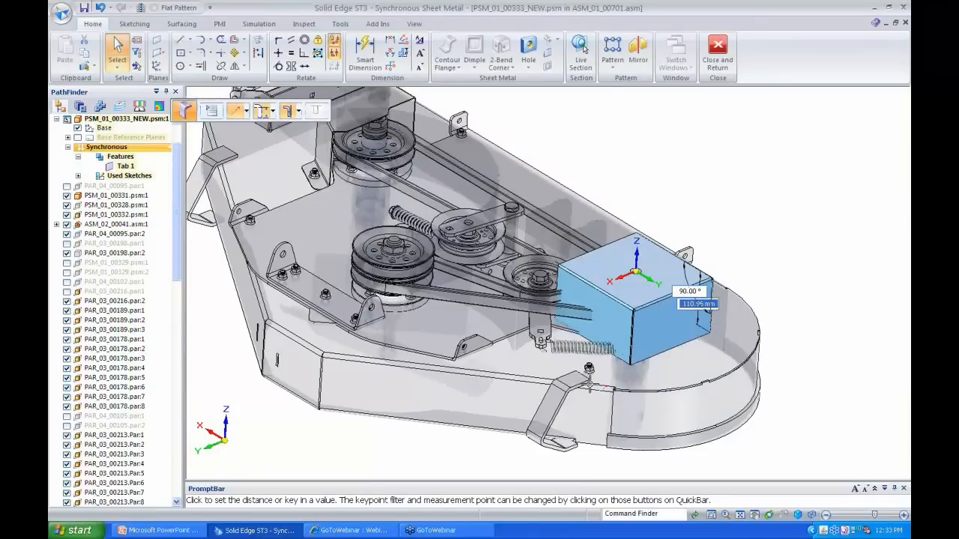
{"action": "left_click", "coordinate": [589, 386]}
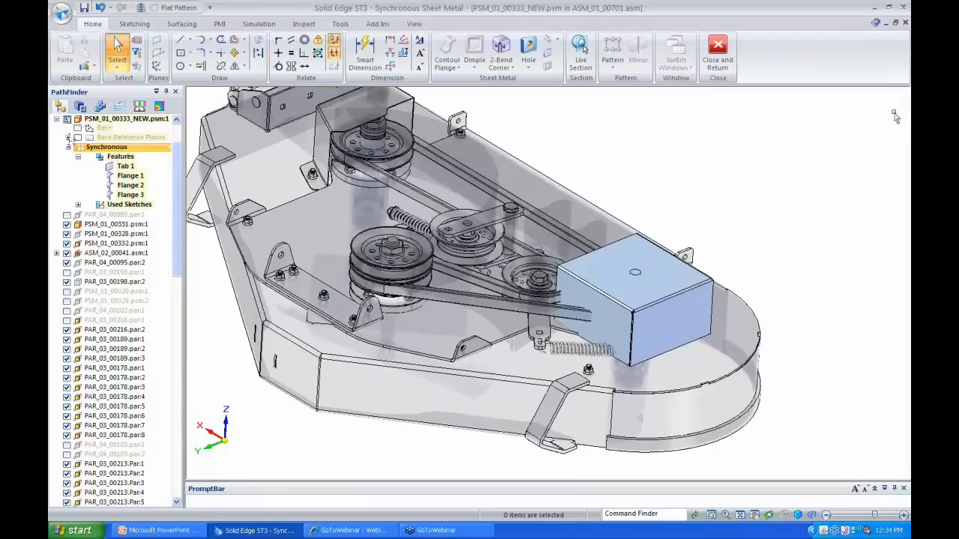
Show the base coordinate system and sketch a circle about 116 mm in diameter at its origin, on the cover's top face
{"action": "left_click", "coordinate": [77, 129]}
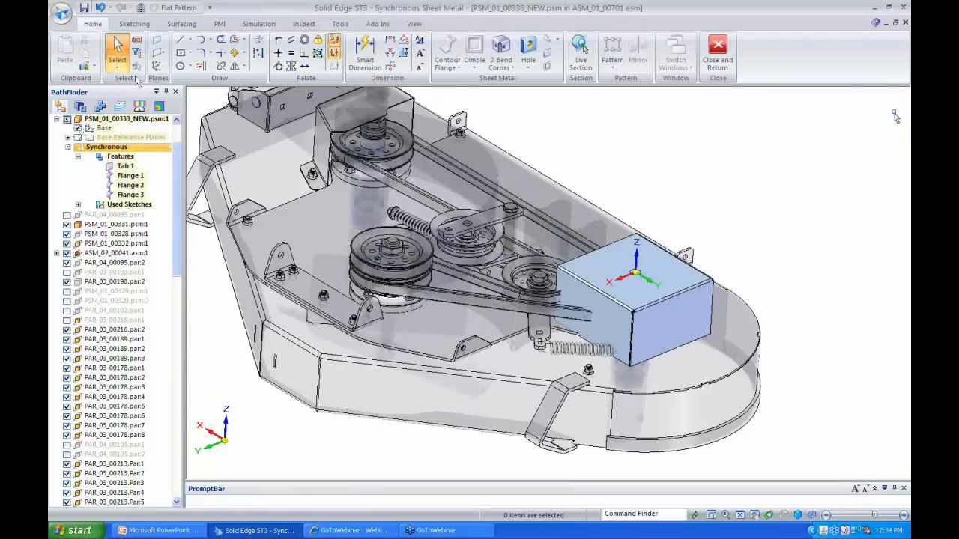
{"action": "right_click", "coordinate": [708, 193]}
{"action": "left_click", "coordinate": [759, 192]}
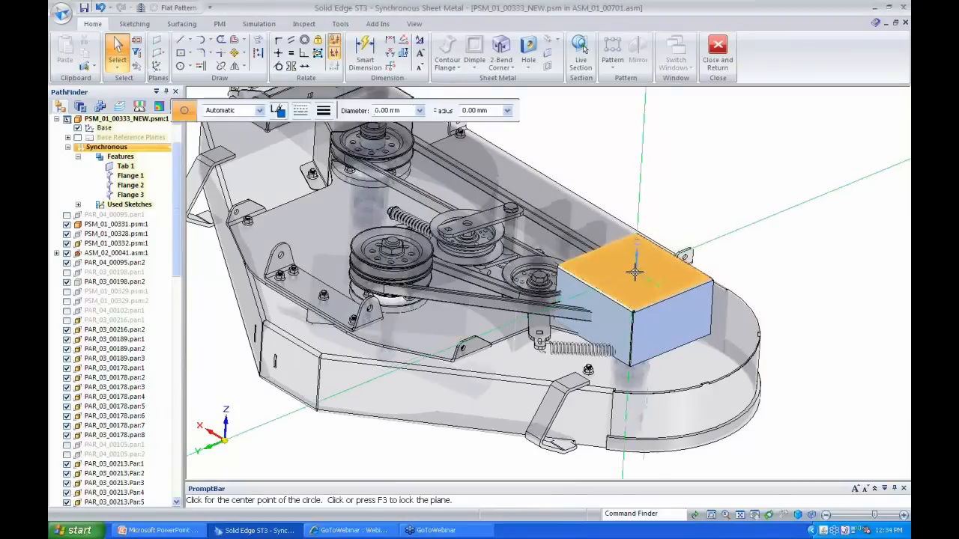
{"action": "key", "text": "F3"}
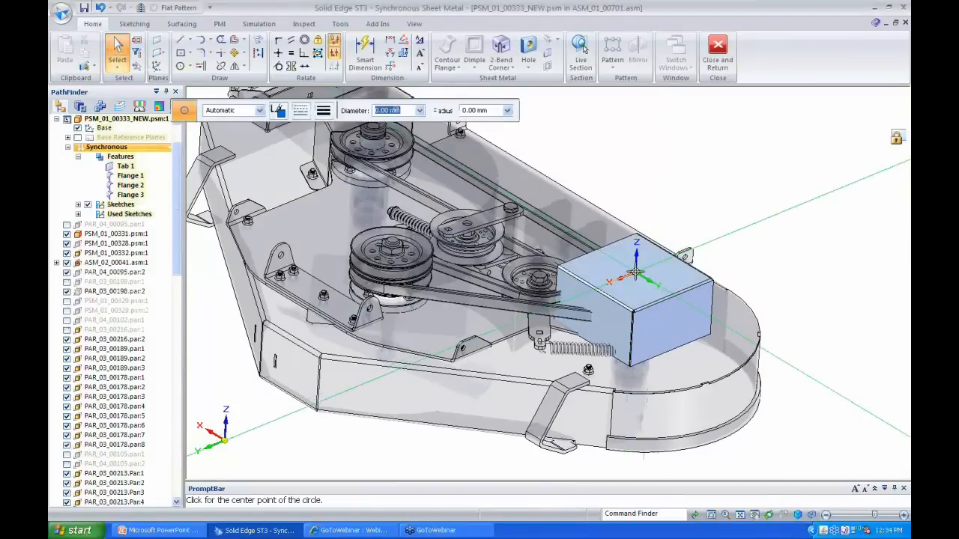
{"action": "left_click", "coordinate": [636, 273]}
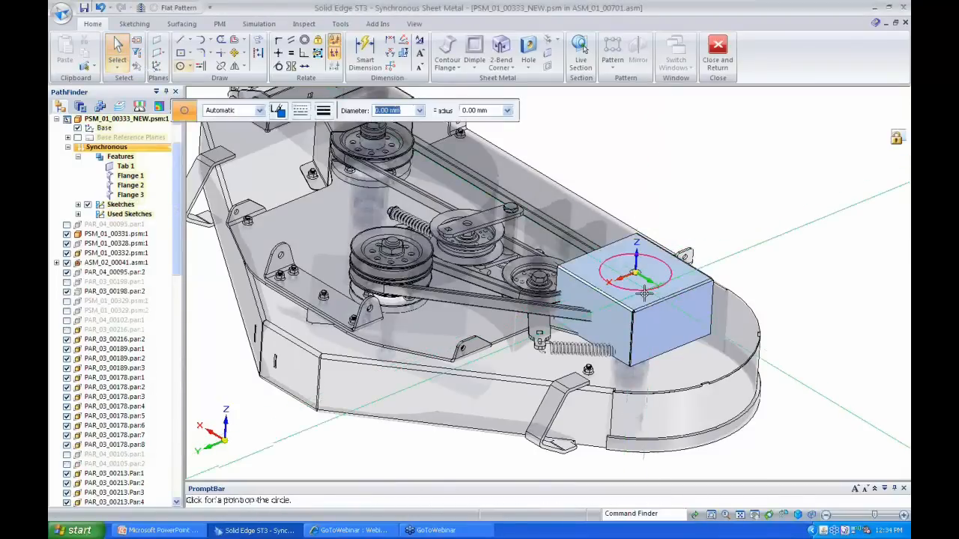
{"action": "left_click", "coordinate": [645, 293]}
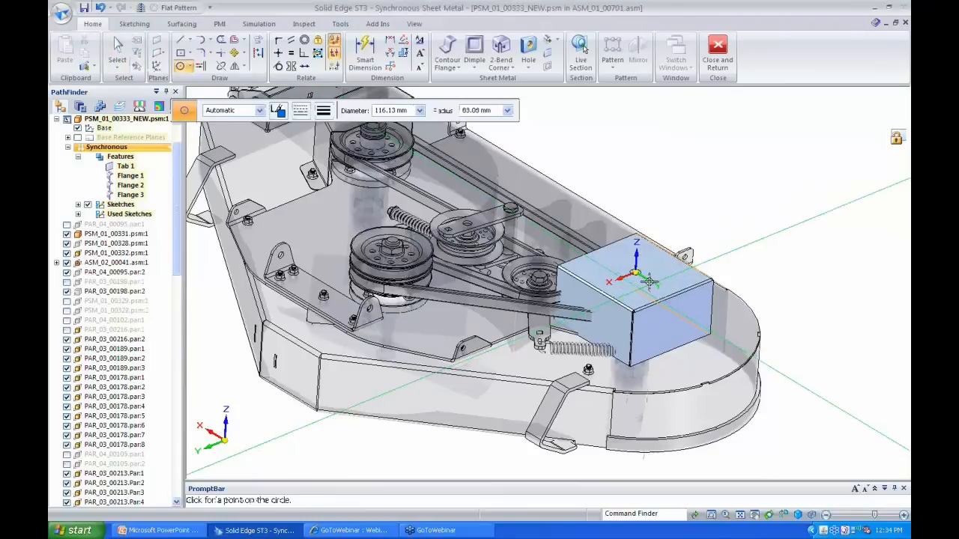
Create an upward dimple from the circle on the cover's top face
{"action": "right_click", "coordinate": [744, 195]}
{"action": "left_click", "coordinate": [740, 208]}
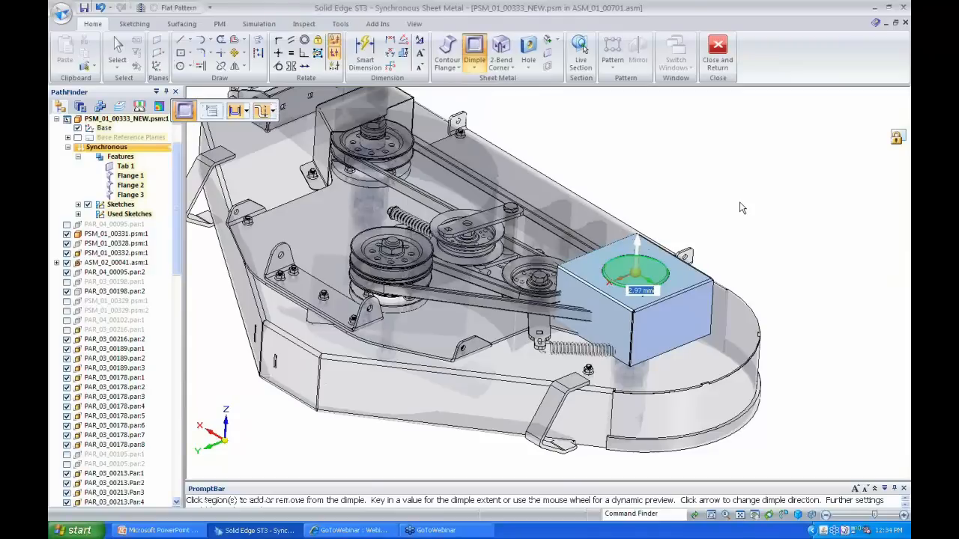
{"action": "key", "text": "Return"}
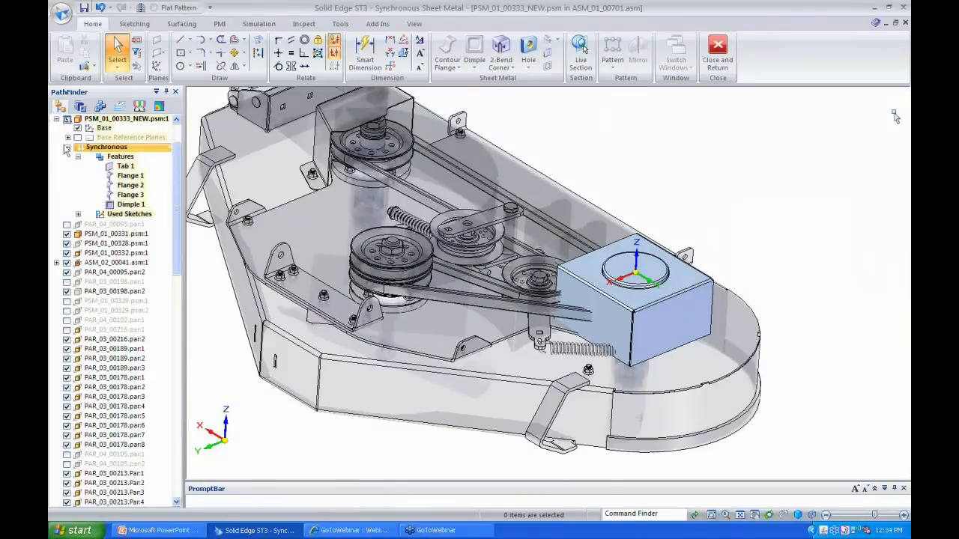
Hide the base coordinate system and the surrounding assembly parts, leaving only the cover displayed
{"action": "left_click", "coordinate": [77, 129]}
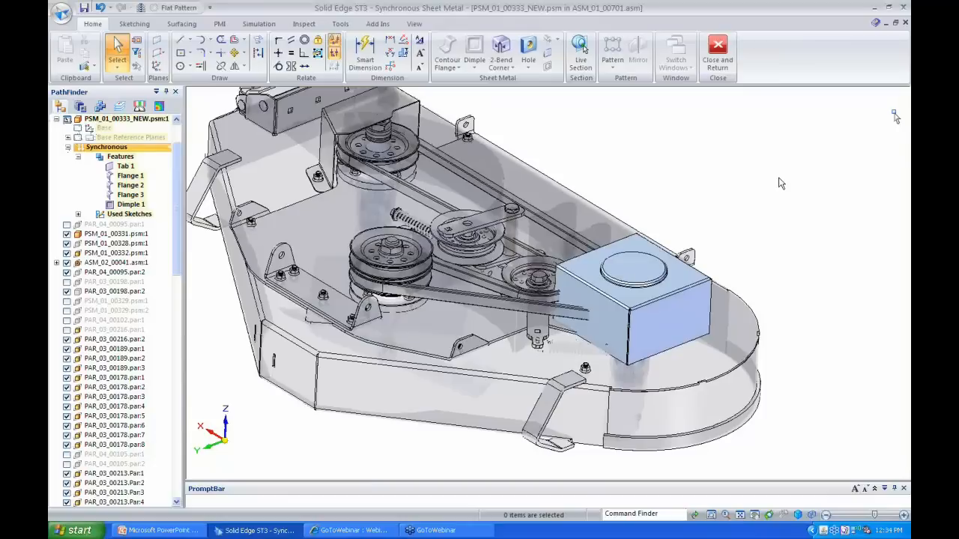
{"action": "left_click", "coordinate": [139, 10]}
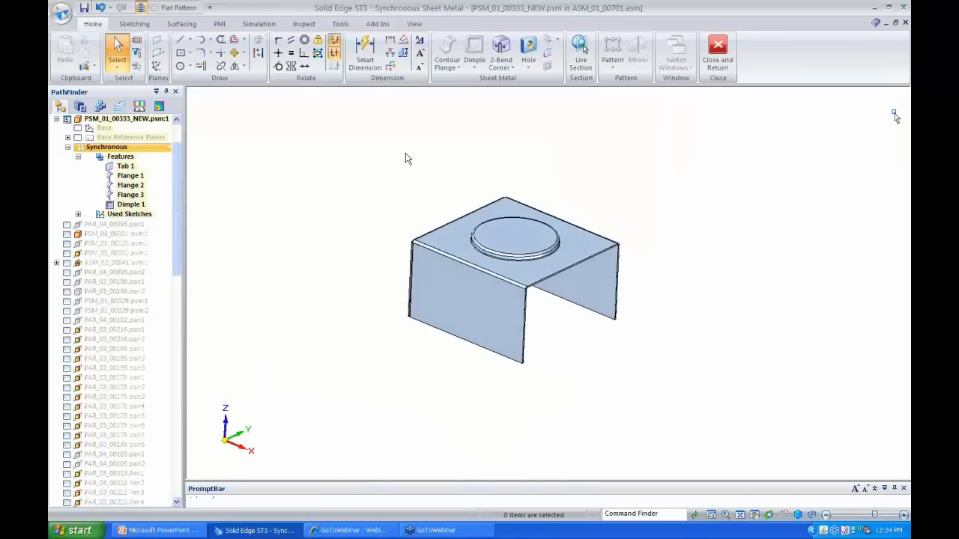
Try to dimension the cover's top edge across its open side with Smart Dimension
{"action": "left_click", "coordinate": [363, 51]}
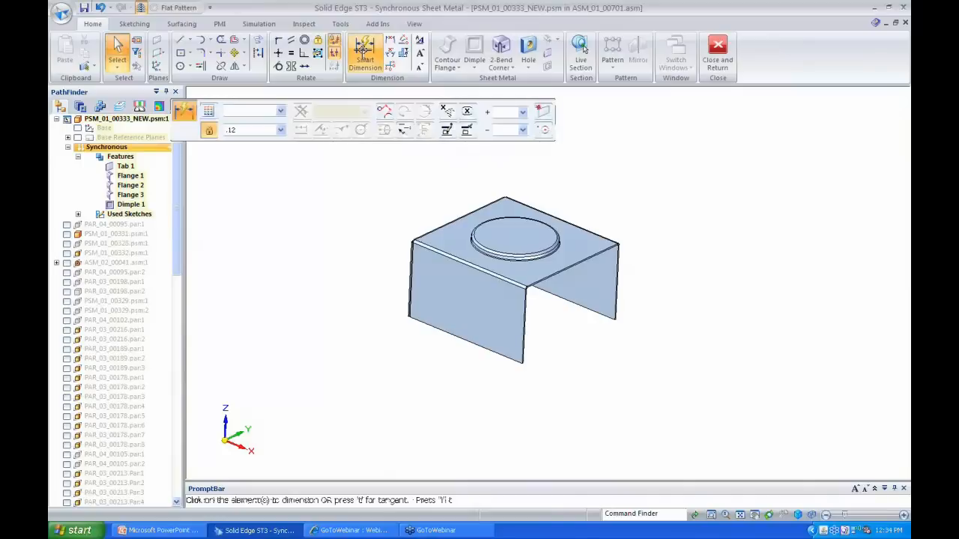
{"action": "left_click", "coordinate": [578, 263]}
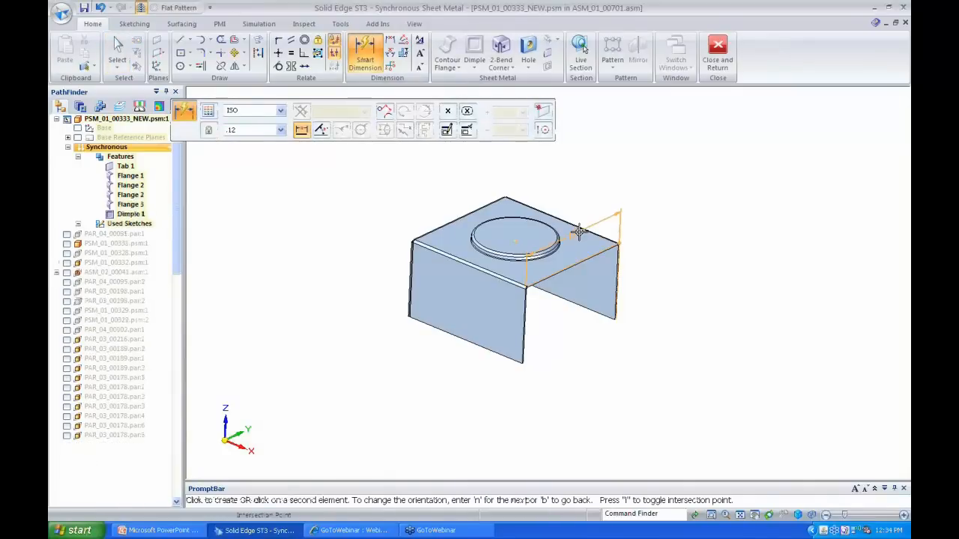
{"action": "left_click", "coordinate": [592, 205]}
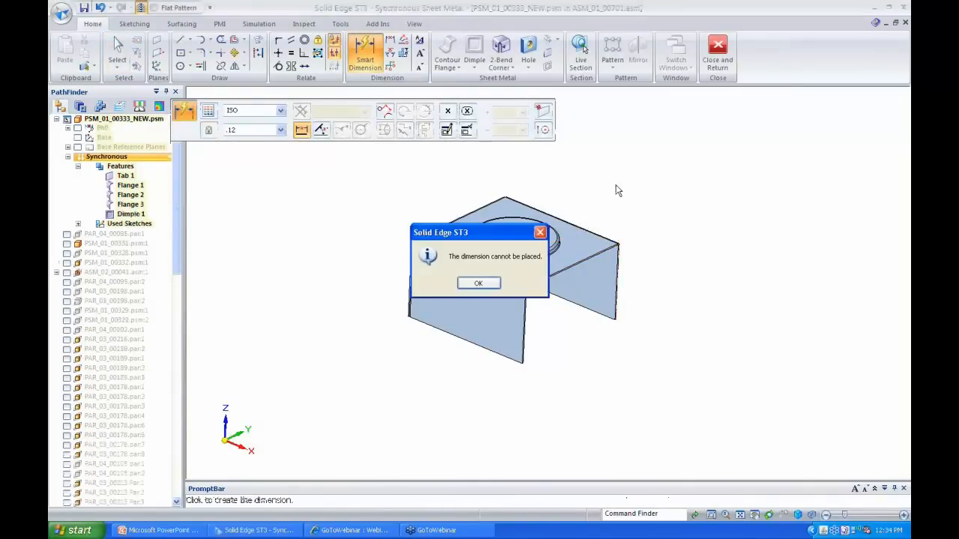
{"action": "left_click", "coordinate": [494, 284]}
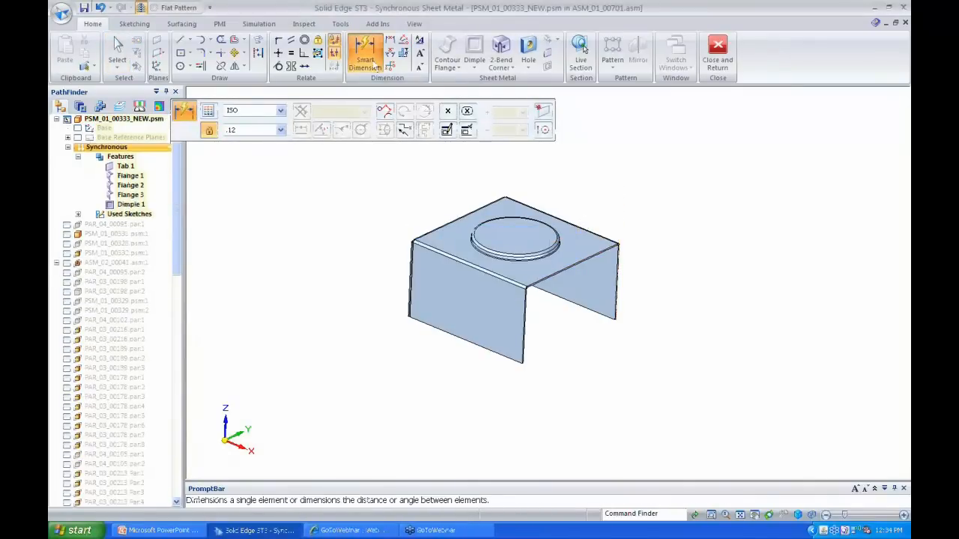
Dimension the overall width of the cover along its top edge on the open side
{"action": "left_click", "coordinate": [573, 264]}
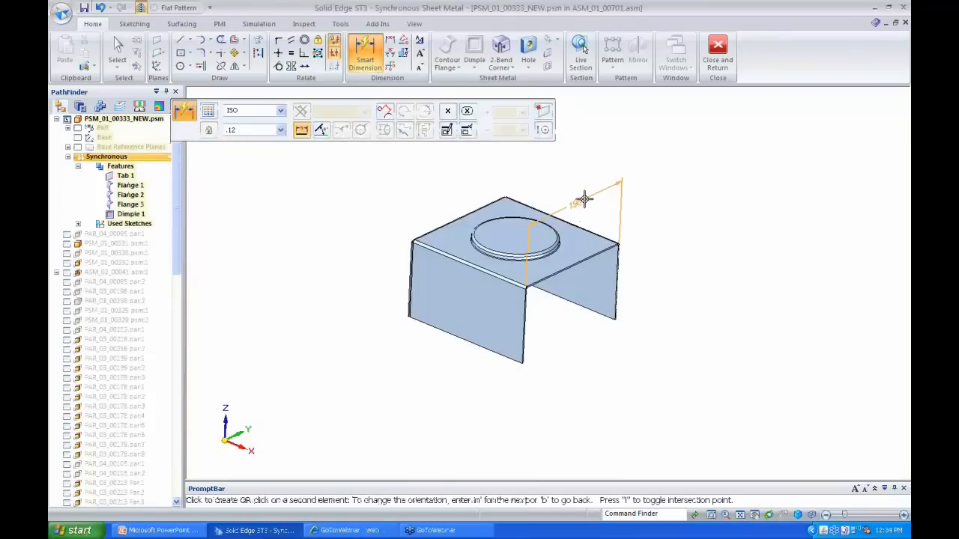
{"action": "left_click", "coordinate": [585, 199]}
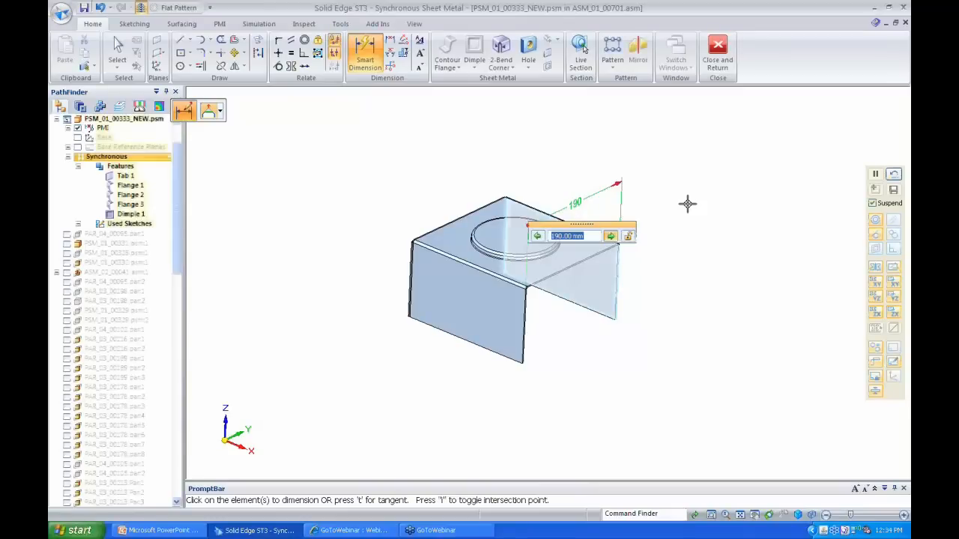
{"action": "left_click", "coordinate": [566, 360]}
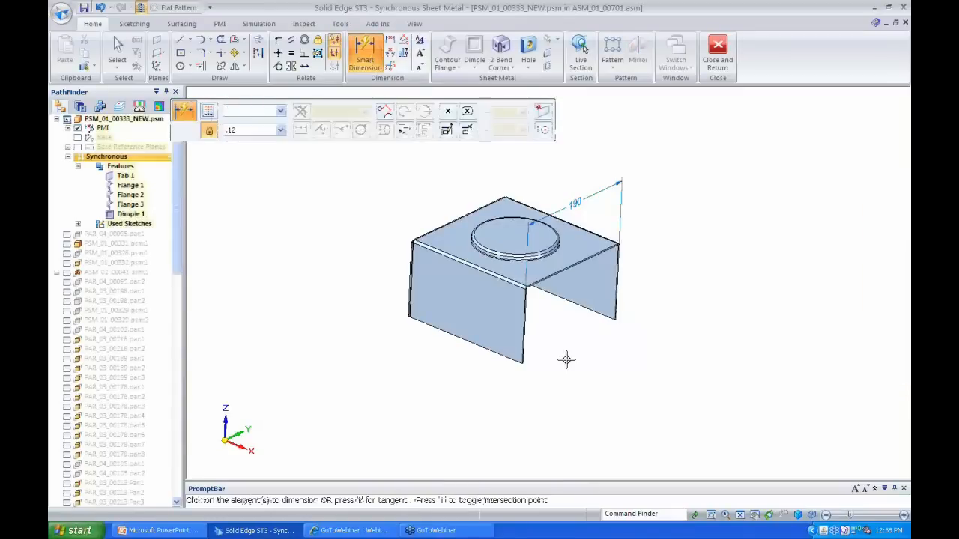
Dimension the inside distance between the two opposite side flanges at the cover's open end
{"action": "left_click", "coordinate": [527, 334]}
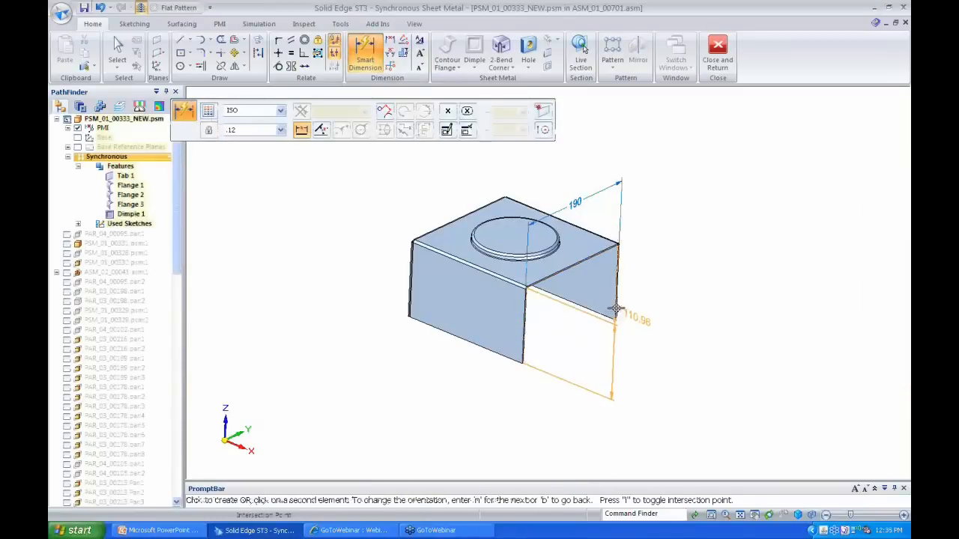
{"action": "left_click", "coordinate": [594, 318]}
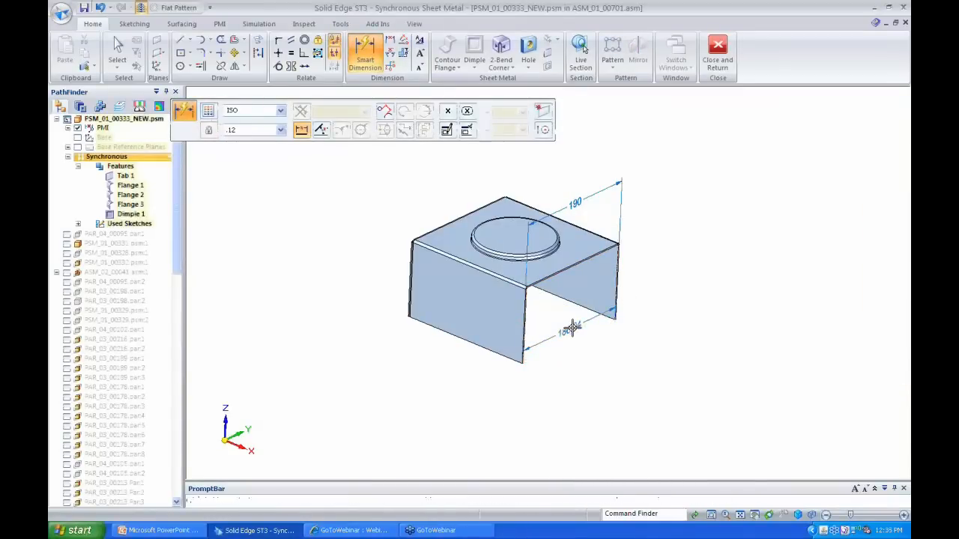
{"action": "left_click", "coordinate": [574, 328]}
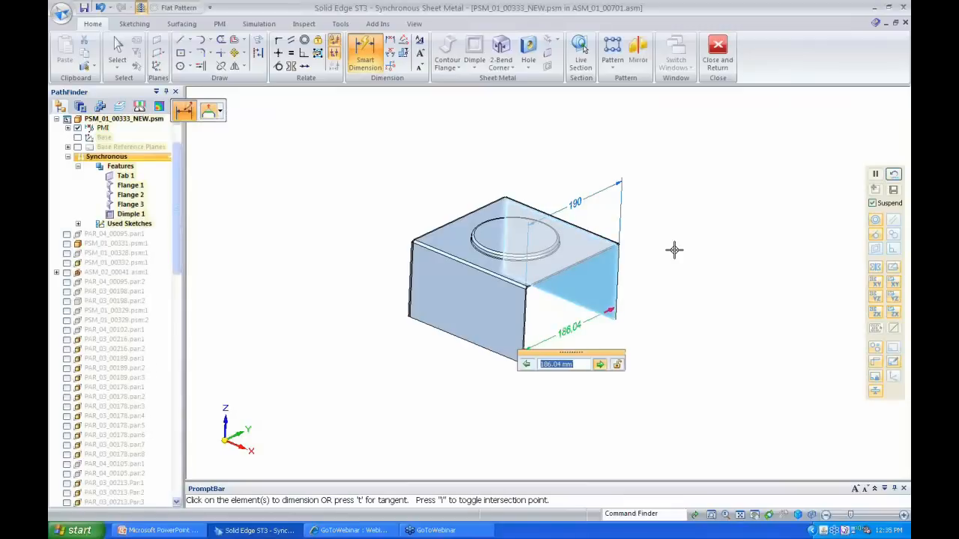
{"action": "key", "text": "Escape"}
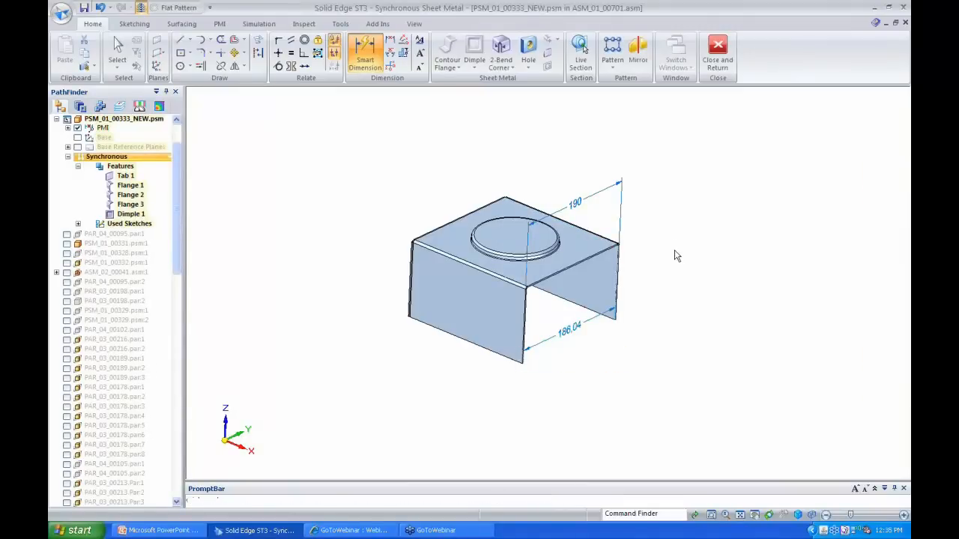
Set the inside distance between the two opposite side flanges to 175 mm
{"action": "left_click", "coordinate": [572, 332]}
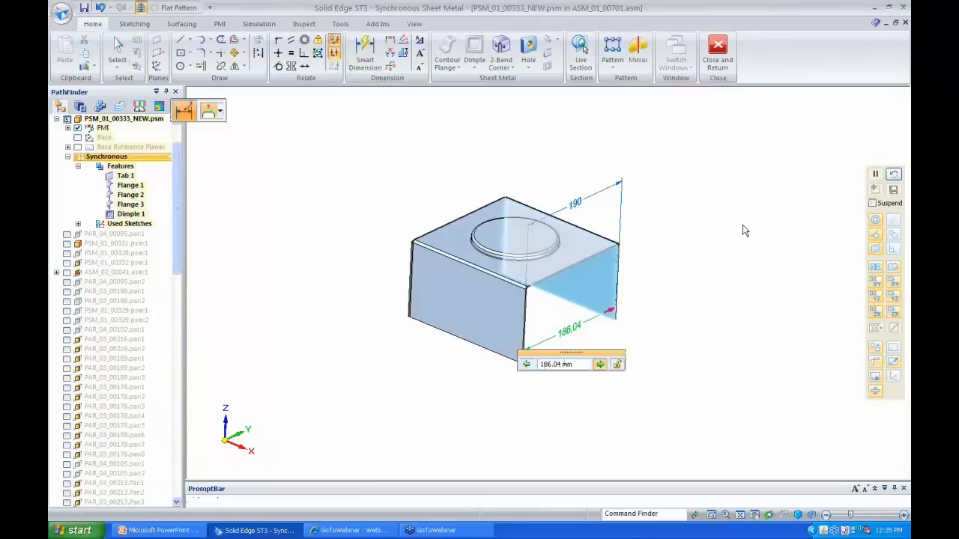
{"action": "left_click", "coordinate": [584, 364]}
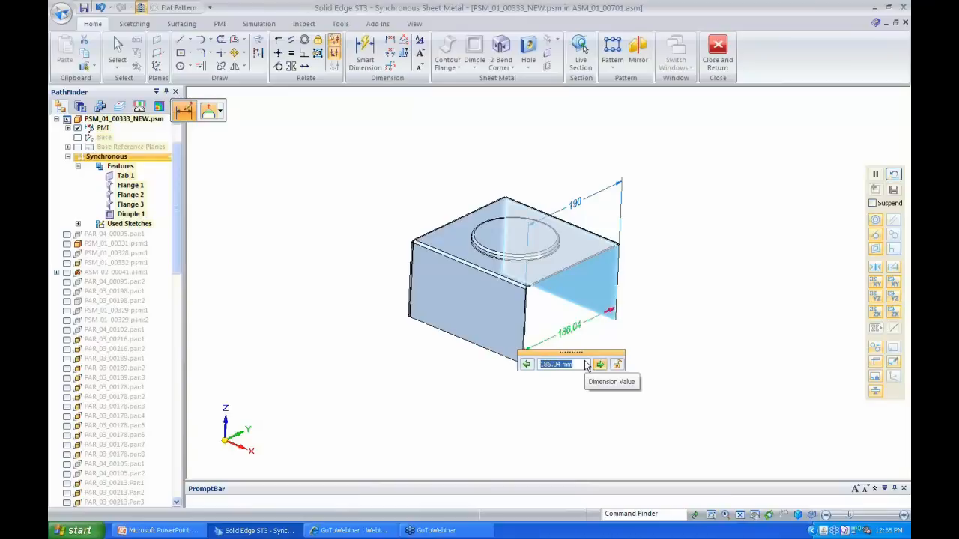
{"action": "type", "text": "175"}
{"action": "key", "text": "Return"}
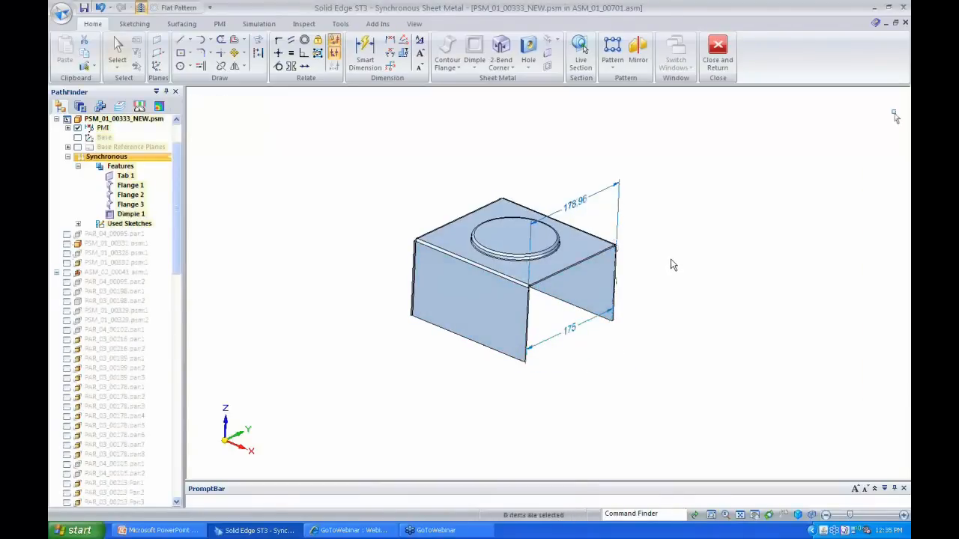
{"action": "middle_click_drag", "start_coordinate": [708, 252], "coordinate": [585, 204]}
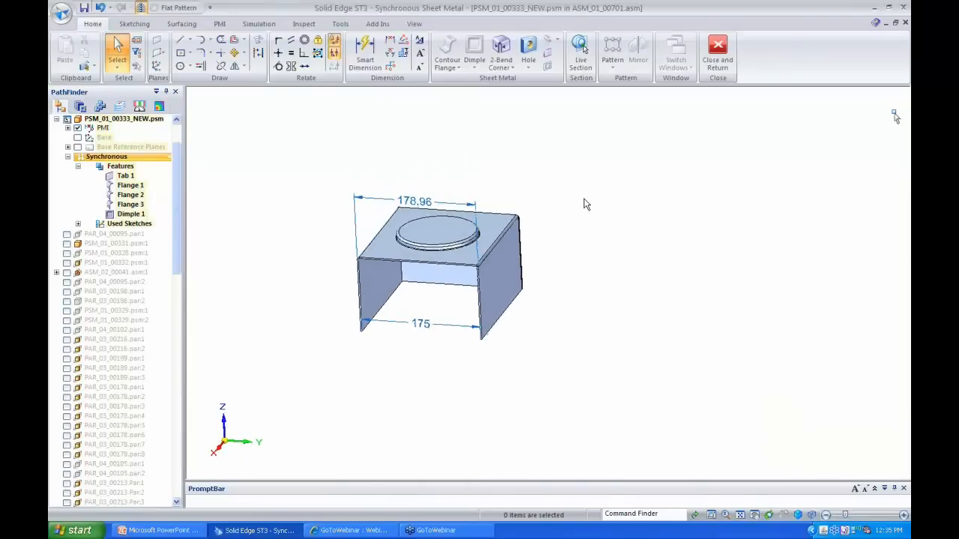
{"action": "key", "text": "ctrl+m"}
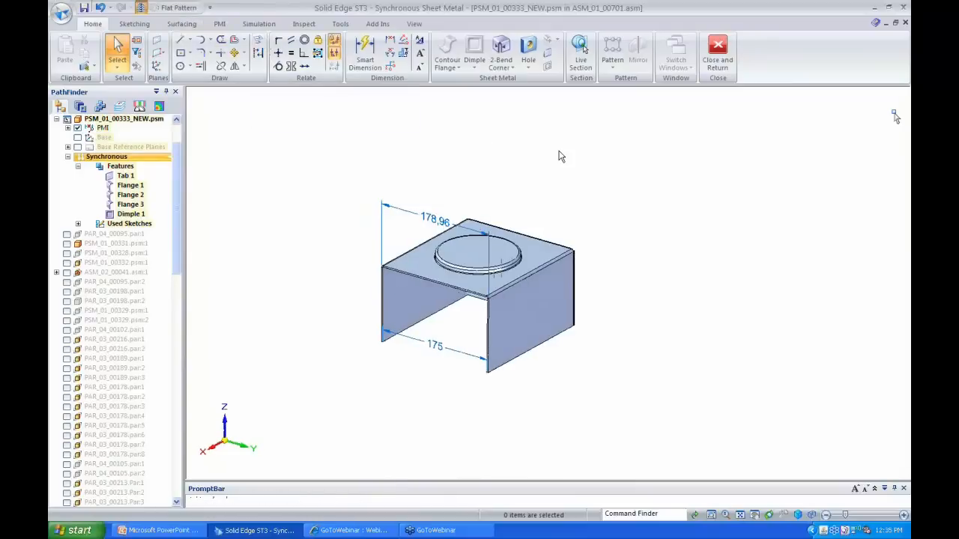
Show the surrounding assembly parts, and jog the cover's side flange 25 mm outward along a line drawn across it
{"action": "key", "text": "ctrl+shift+p"}
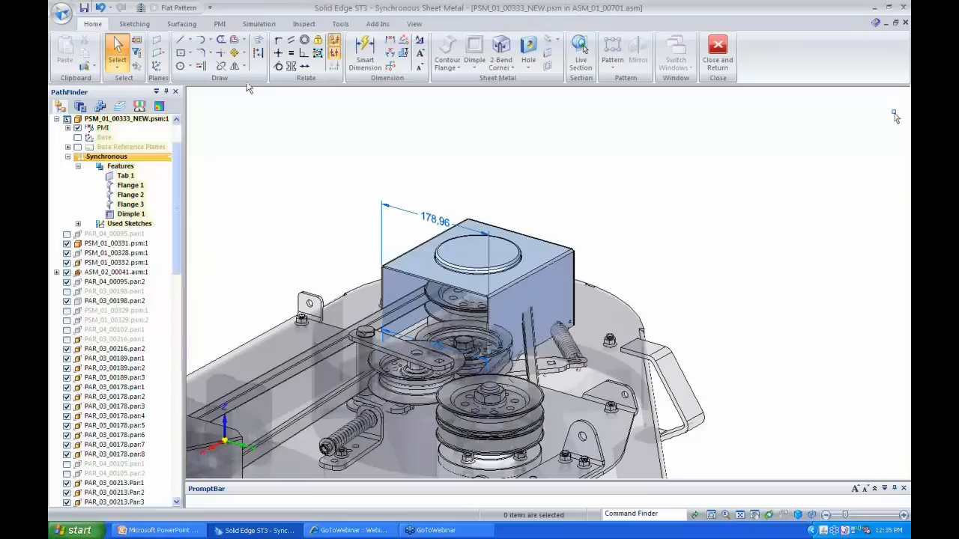
{"action": "left_click", "coordinate": [179, 39]}
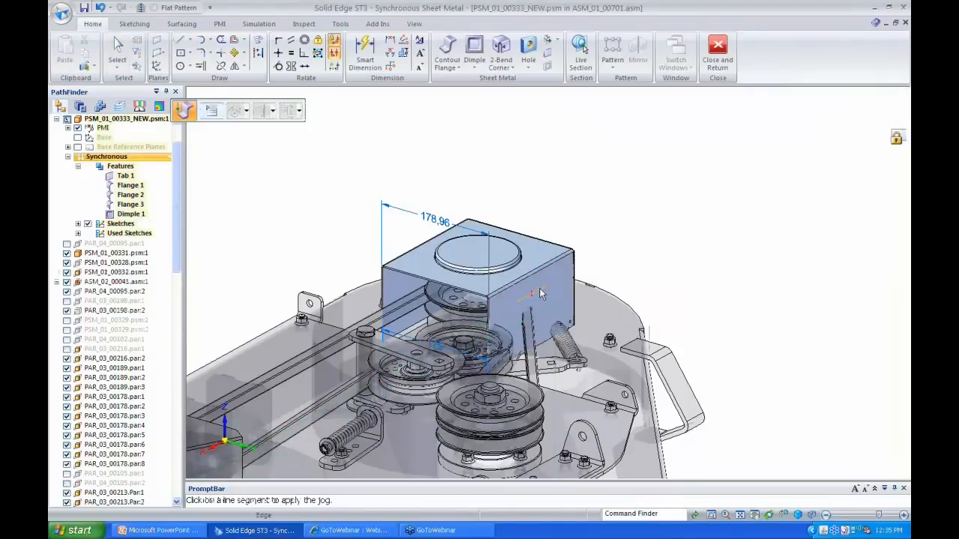
{"action": "left_click", "coordinate": [539, 289]}
{"action": "left_click", "coordinate": [535, 319]}
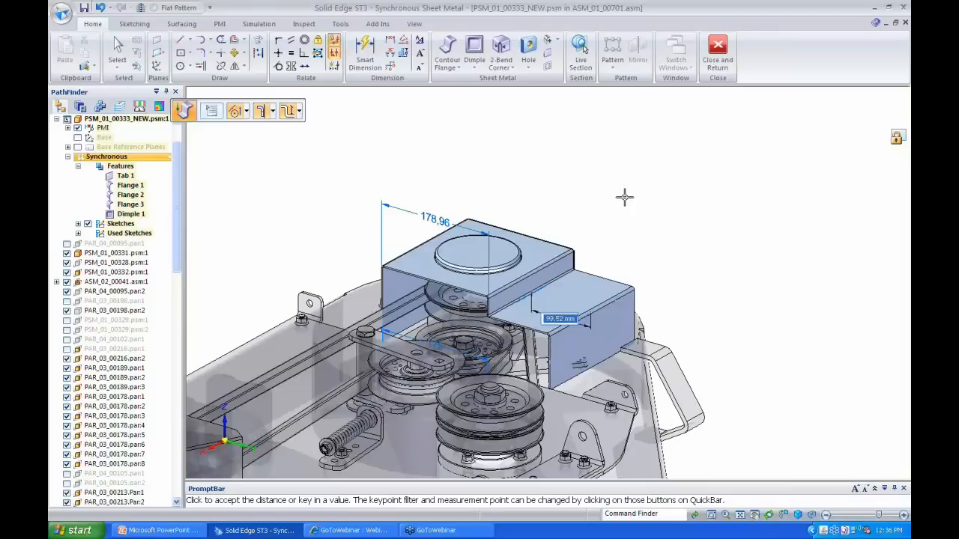
{"action": "type", "text": "25"}
{"action": "key", "text": "Return"}
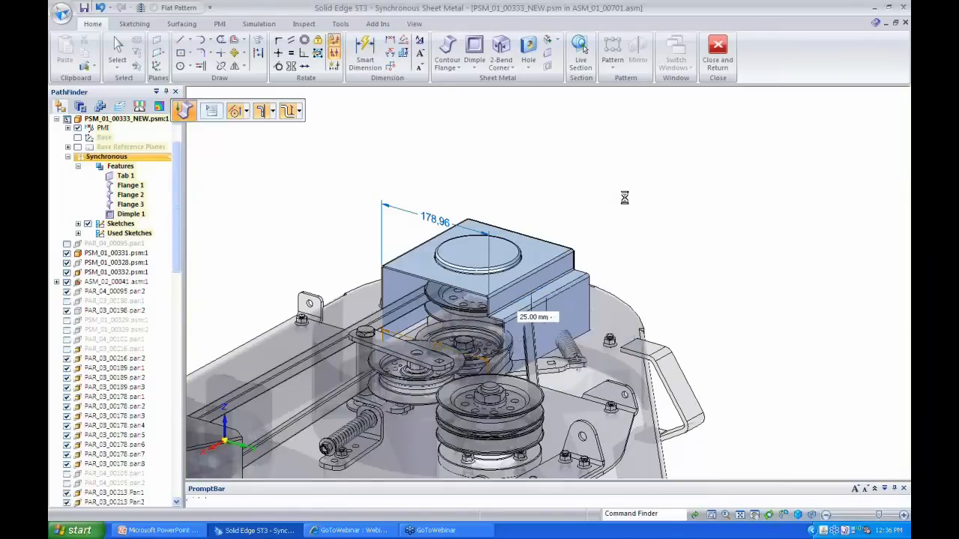
Rotate the outer wall of the jog 40° outward about its rear vertical edge
{"action": "left_click", "coordinate": [567, 321]}
{"action": "left_click", "coordinate": [598, 300]}
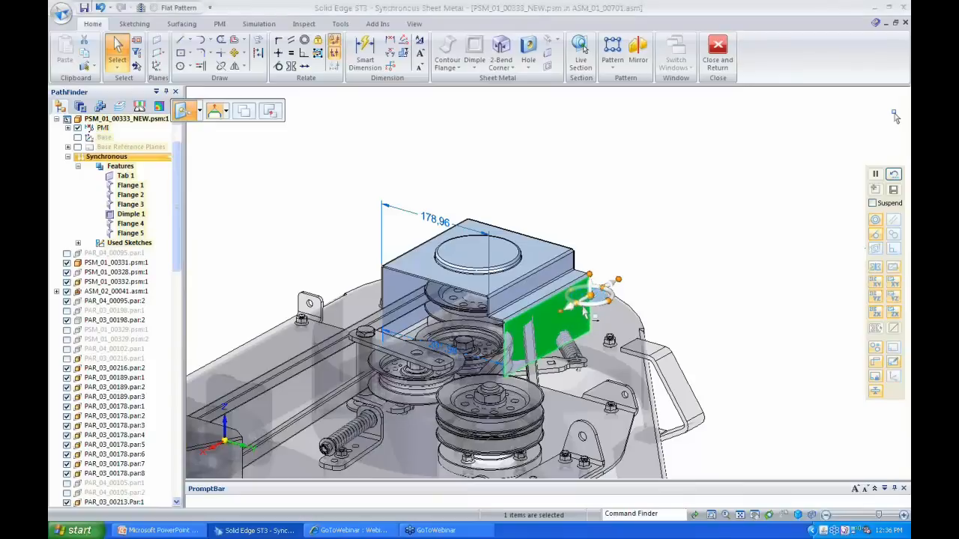
{"action": "left_click", "coordinate": [584, 307]}
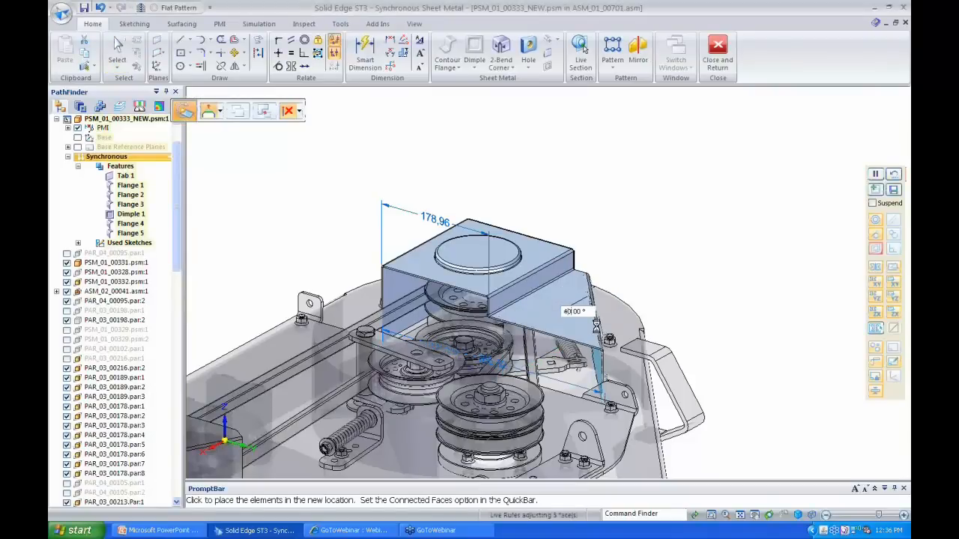
{"action": "left_click", "coordinate": [599, 327]}
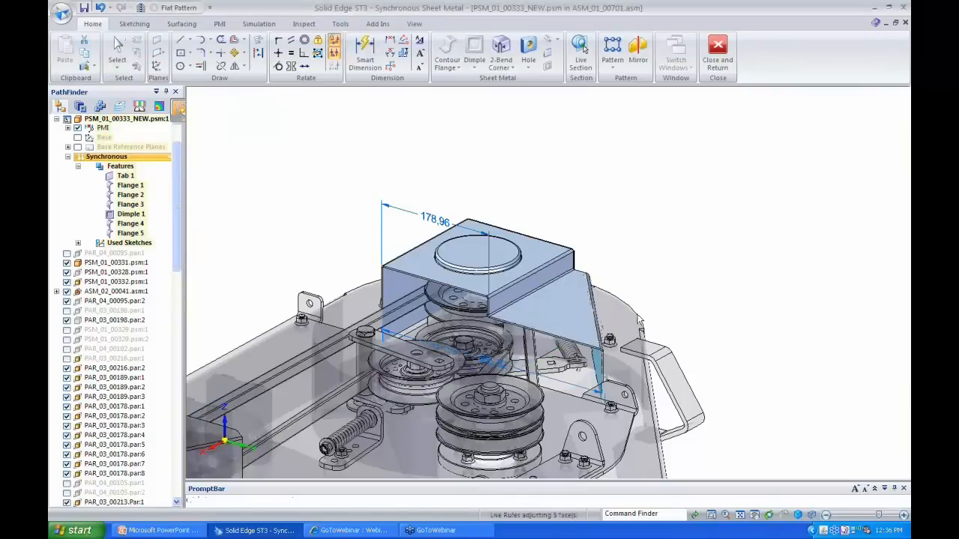
Rotate the short vertical wall between the cover's top and the jog's shelf outward about its rear end
{"action": "left_click", "coordinate": [571, 278]}
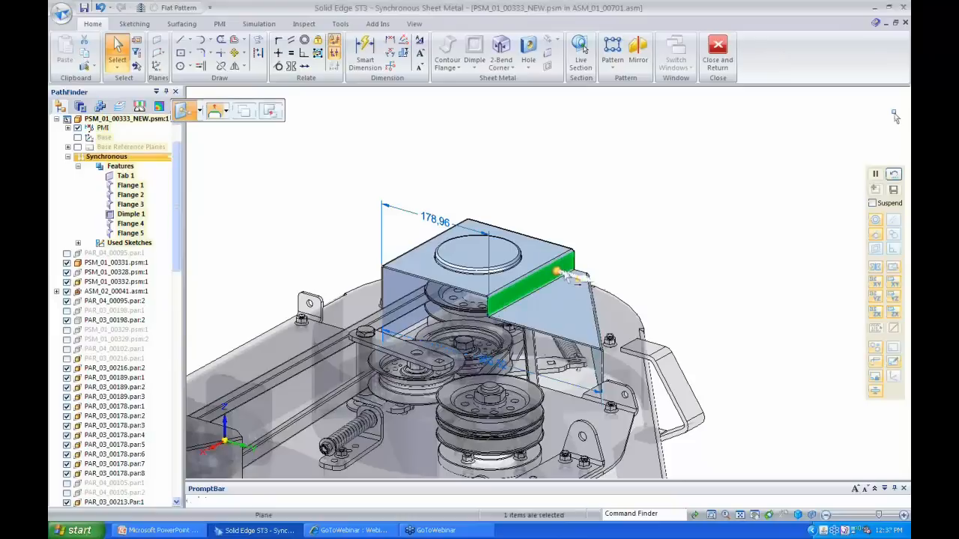
{"action": "left_click", "coordinate": [579, 263], "text": "shift"}
{"action": "left_click", "coordinate": [578, 263], "text": "shift"}
{"action": "left_click", "coordinate": [577, 263], "text": "shift"}
{"action": "left_click", "coordinate": [575, 262], "text": "shift"}
{"action": "left_click", "coordinate": [559, 267]}
{"action": "left_click", "coordinate": [555, 284]}
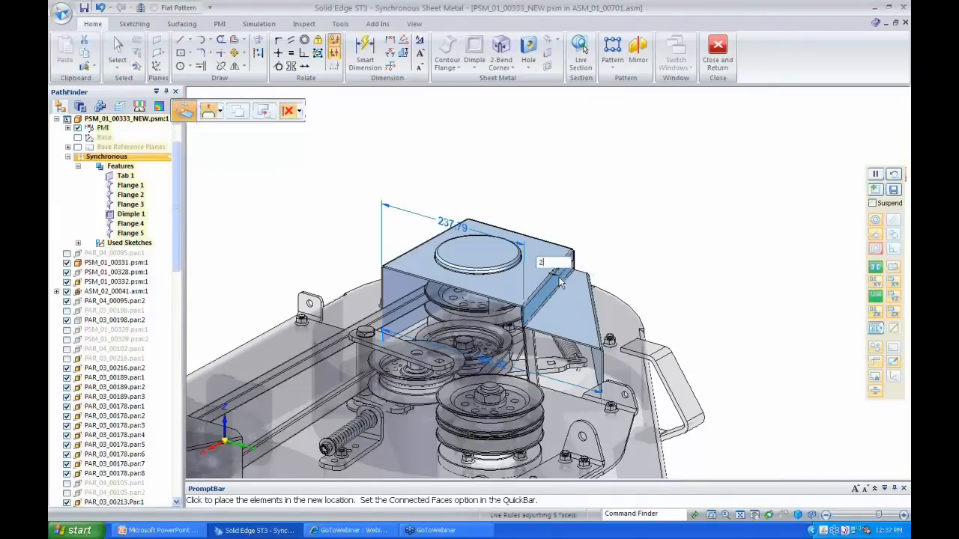
{"action": "left_click", "coordinate": [610, 208]}
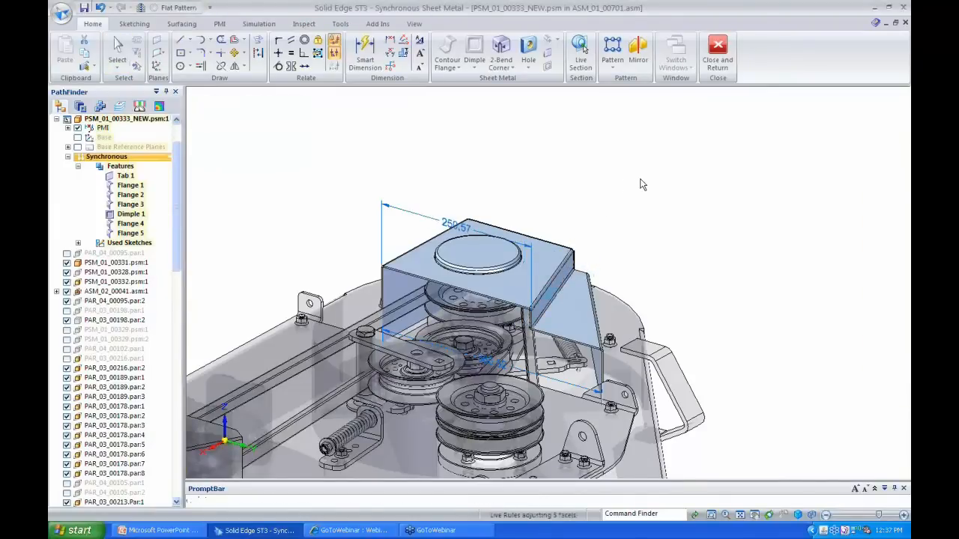
{"action": "key", "text": "Escape"}
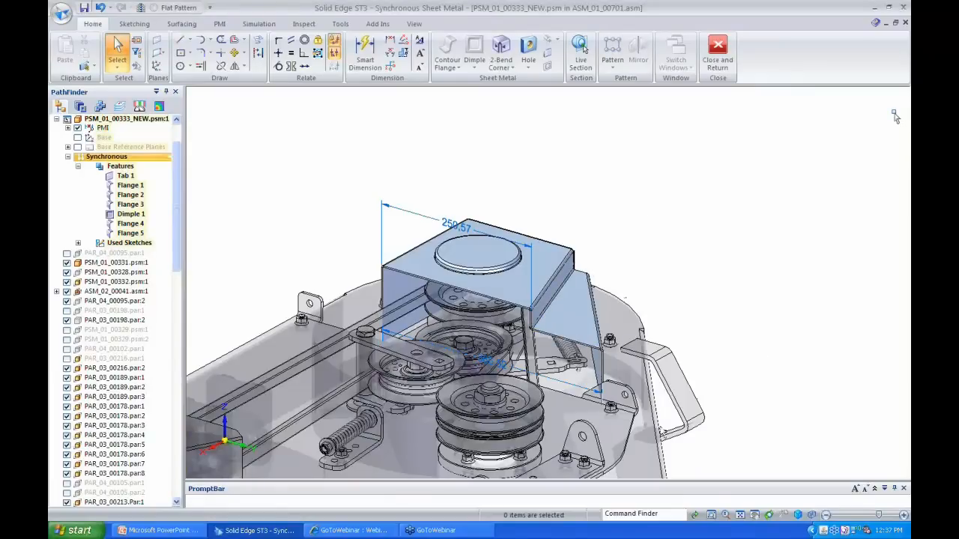
Rotate the open-end edge face of the jog's shelf by about 42° around its inner corner
{"action": "scroll", "coordinate": [642, 398], "scroll_direction": "up", "scroll_amount": 2}
{"action": "left_click", "coordinate": [642, 398]}
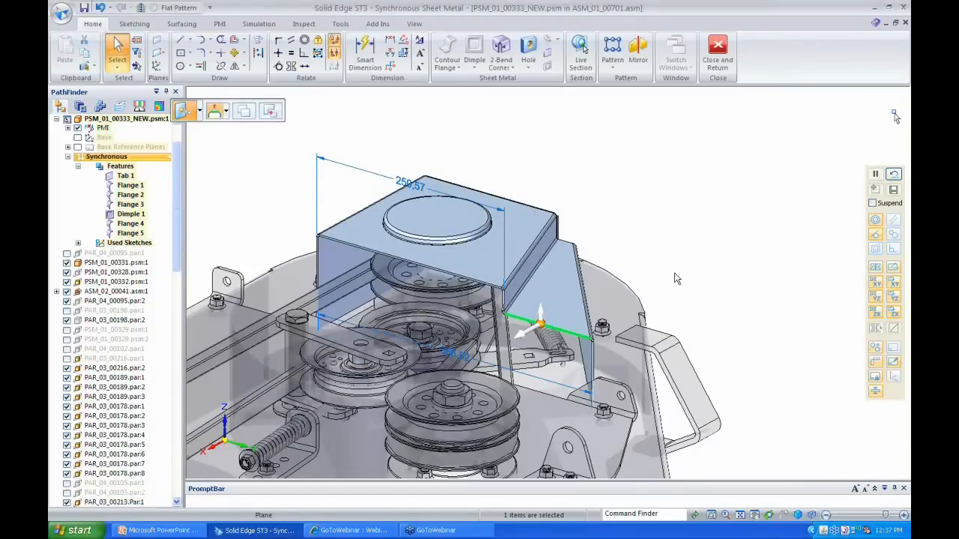
{"action": "left_click_drag", "start_coordinate": [541, 324], "coordinate": [505, 312]}
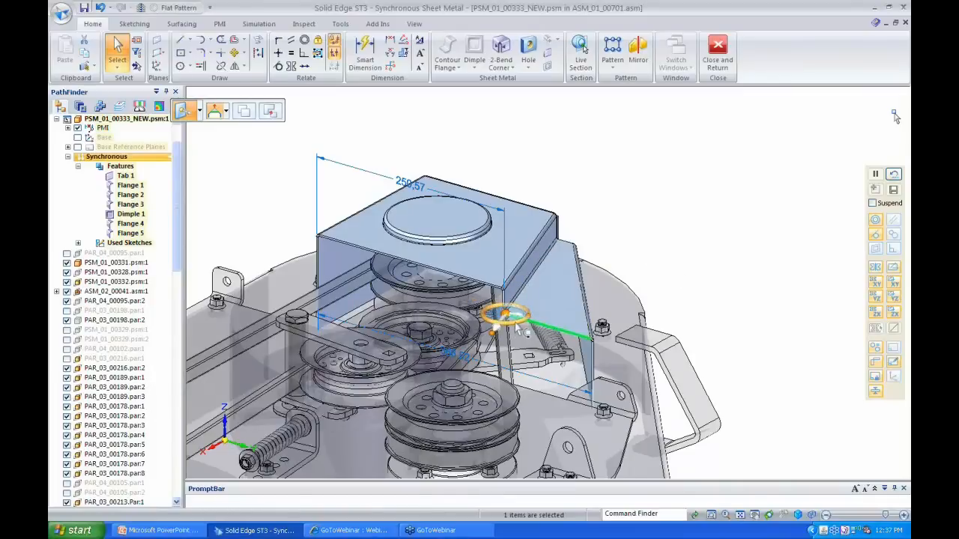
{"action": "left_click", "coordinate": [522, 329]}
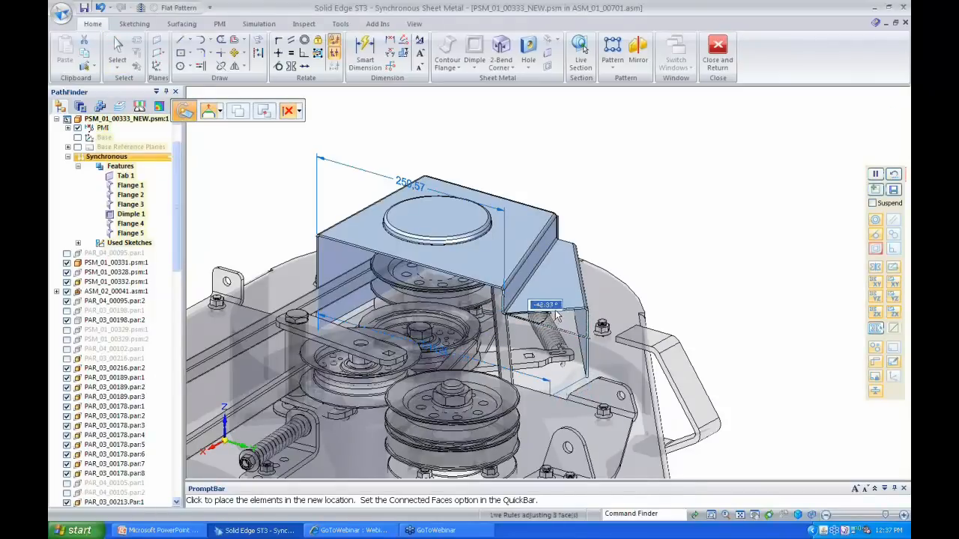
{"action": "left_click", "coordinate": [676, 232]}
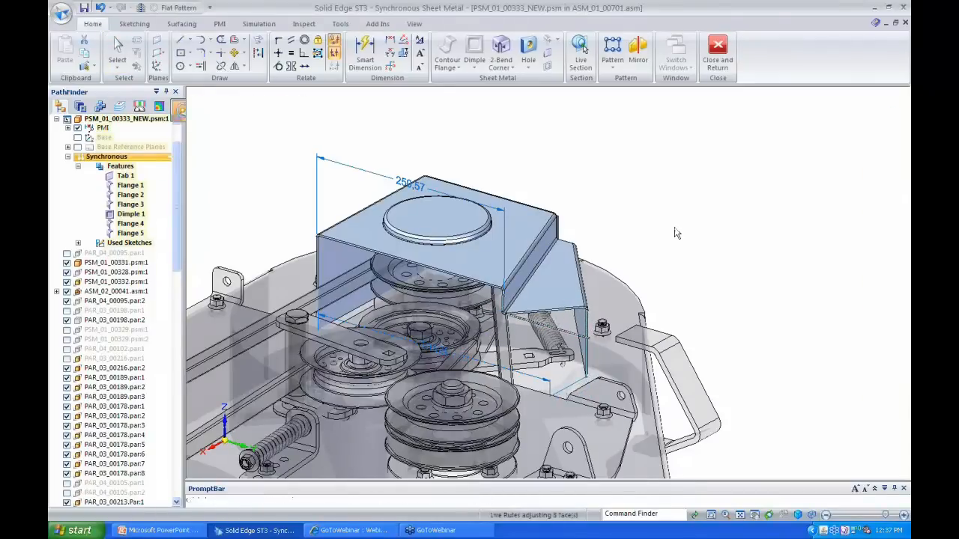
{"action": "key", "text": "Escape"}
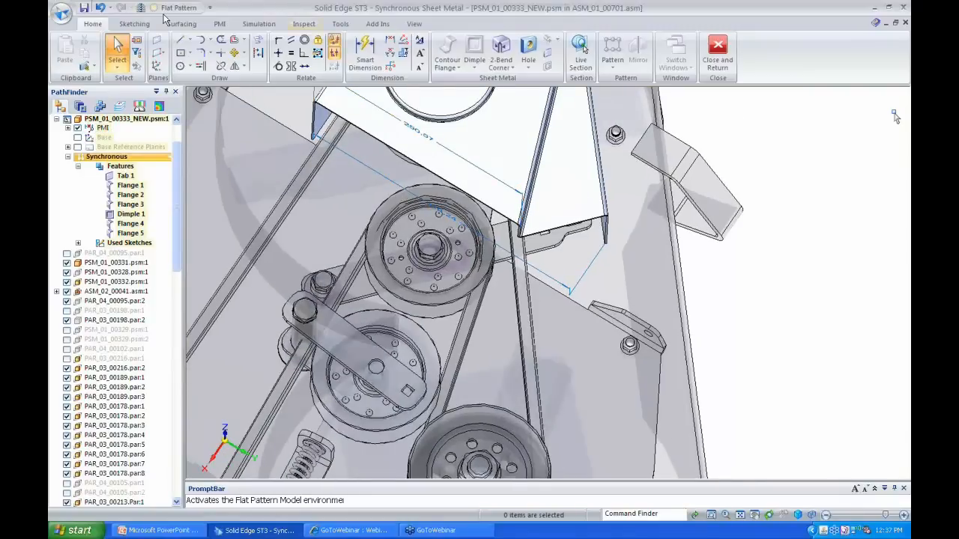
Sketch a closed four-sided line profile overlapping the corner at the cover's open end beside the jog
{"action": "left_click", "coordinate": [180, 39]}
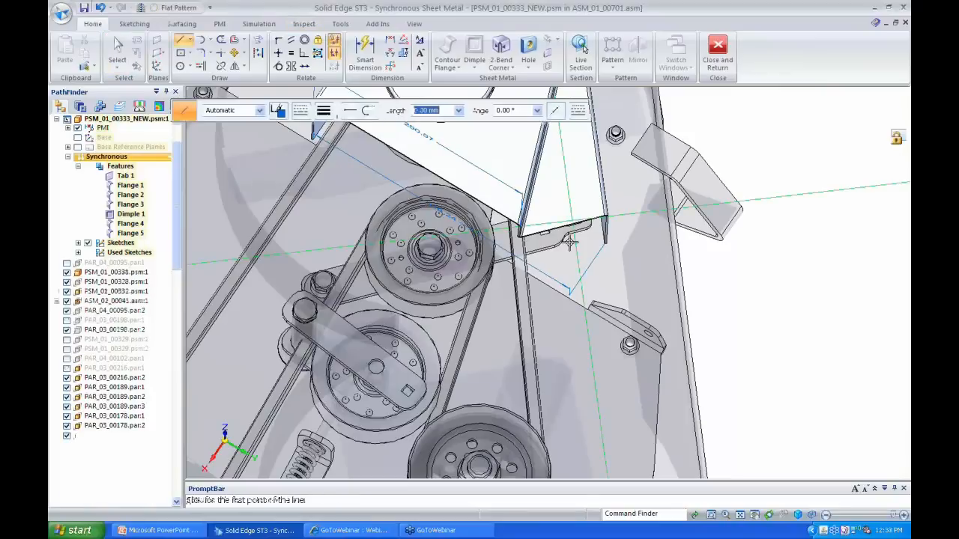
{"action": "left_click", "coordinate": [450, 235]}
{"action": "left_click", "coordinate": [617, 166]}
{"action": "left_click", "coordinate": [635, 293]}
{"action": "left_click", "coordinate": [497, 293]}
{"action": "left_click", "coordinate": [447, 238]}
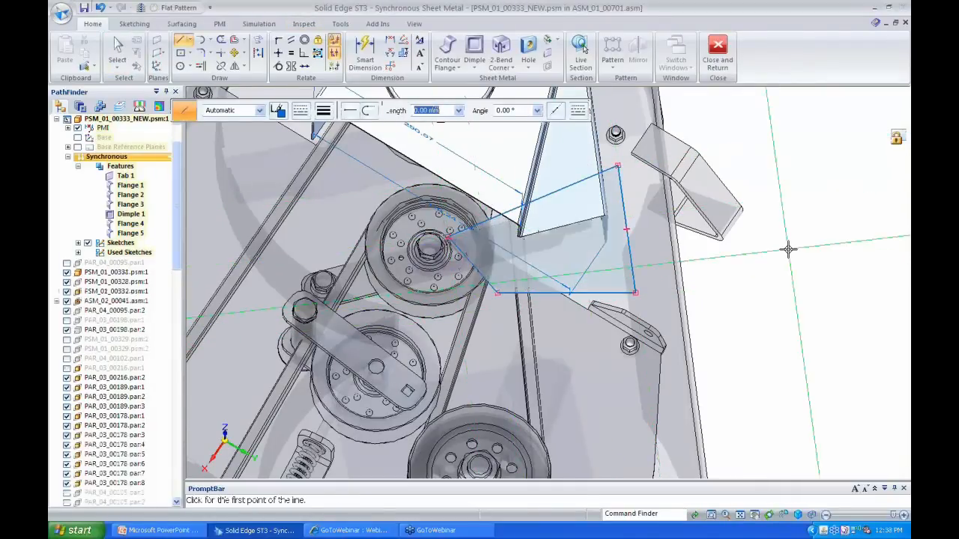
{"action": "key", "text": "Escape"}
Cut the cover's open end symmetrically with the sketched region, and delete the lower driving dimension between the side flanges
{"action": "left_click", "coordinate": [614, 213]}
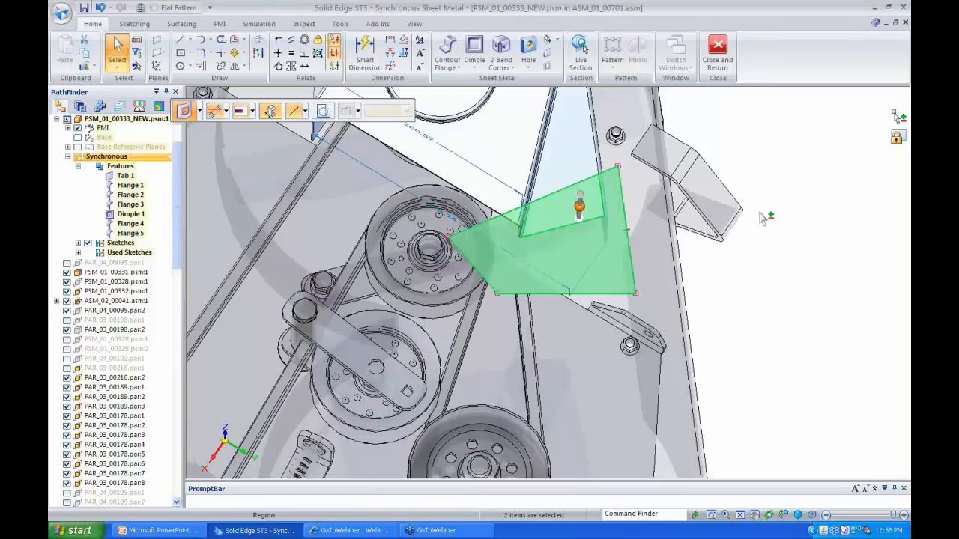
{"action": "middle_click_drag", "start_coordinate": [761, 218], "coordinate": [683, 257]}
{"action": "key", "text": "Escape"}
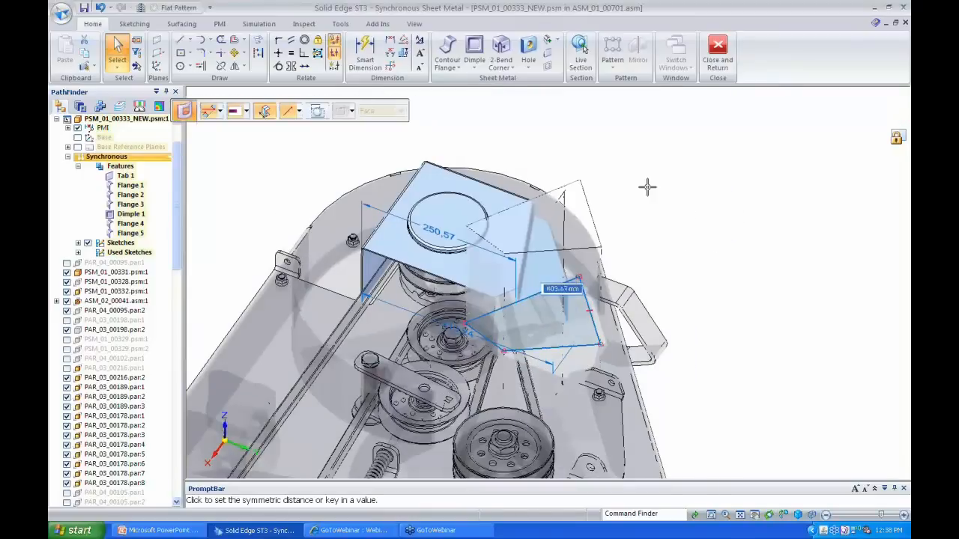
{"action": "left_click", "coordinate": [687, 200]}
{"action": "right_click", "coordinate": [684, 195]}
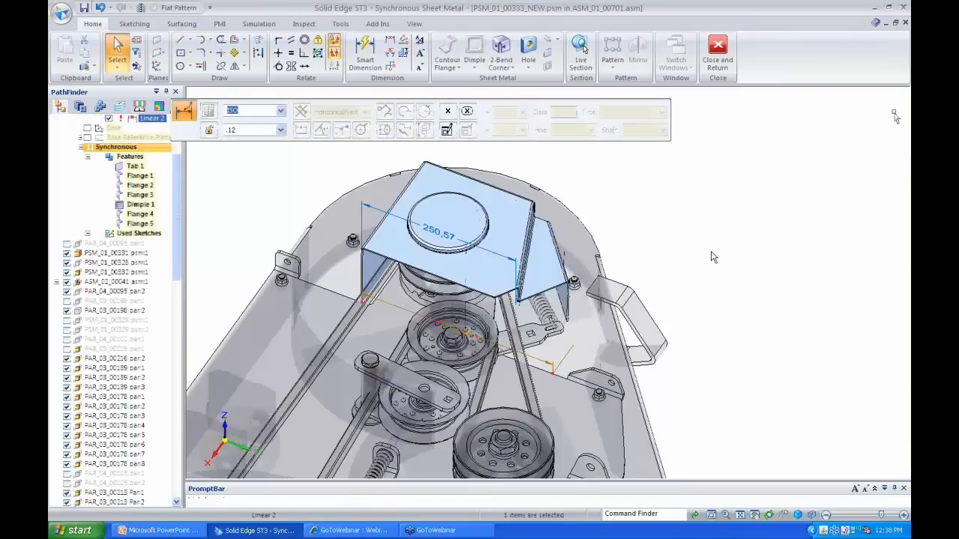
{"action": "middle_click_drag", "start_coordinate": [712, 257], "coordinate": [712, 257]}
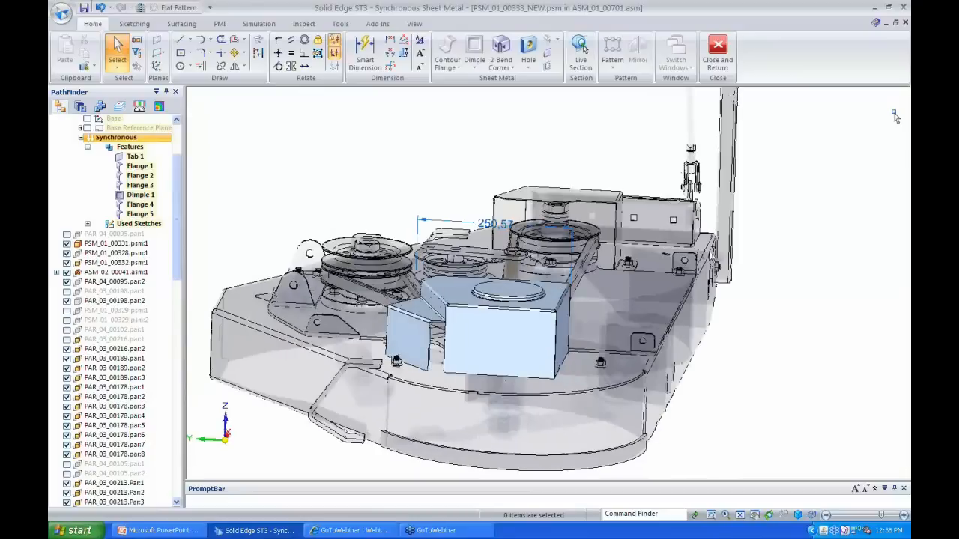
Add outward 90° mounting flanges along the bottom edges of the jogged wall and the opposite side wall
{"action": "middle_click_drag", "start_coordinate": [709, 251], "coordinate": [708, 251]}
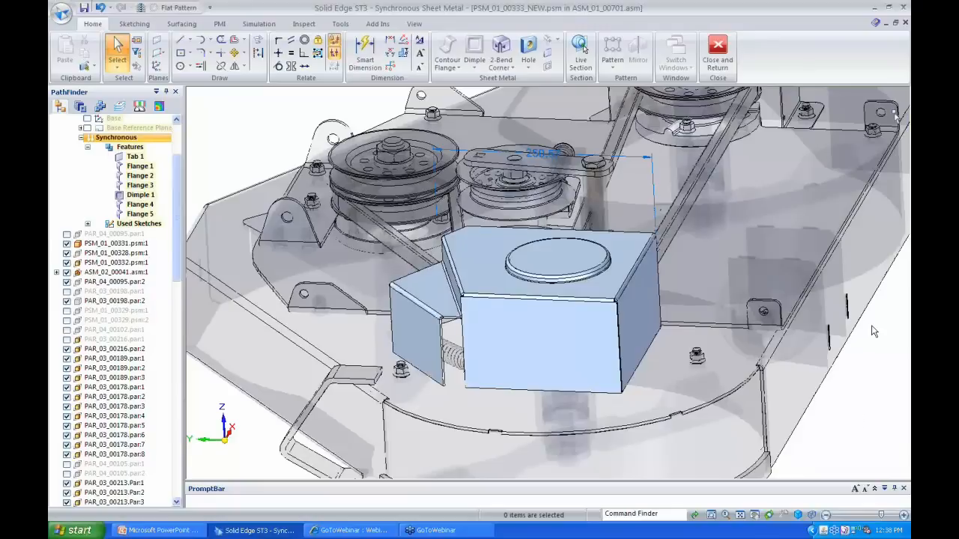
{"action": "left_click", "coordinate": [435, 383]}
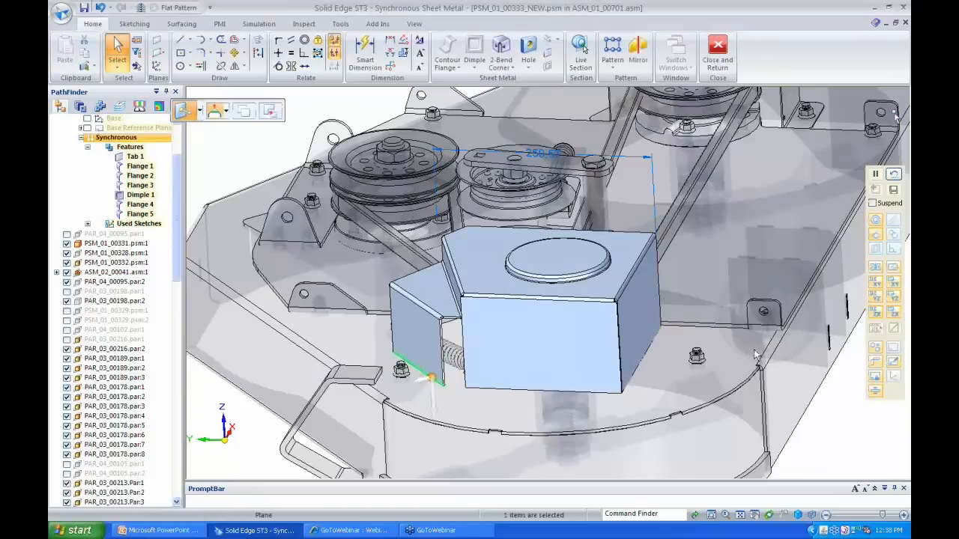
{"action": "left_click", "coordinate": [639, 359], "text": "ctrl"}
{"action": "left_click", "coordinate": [418, 382]}
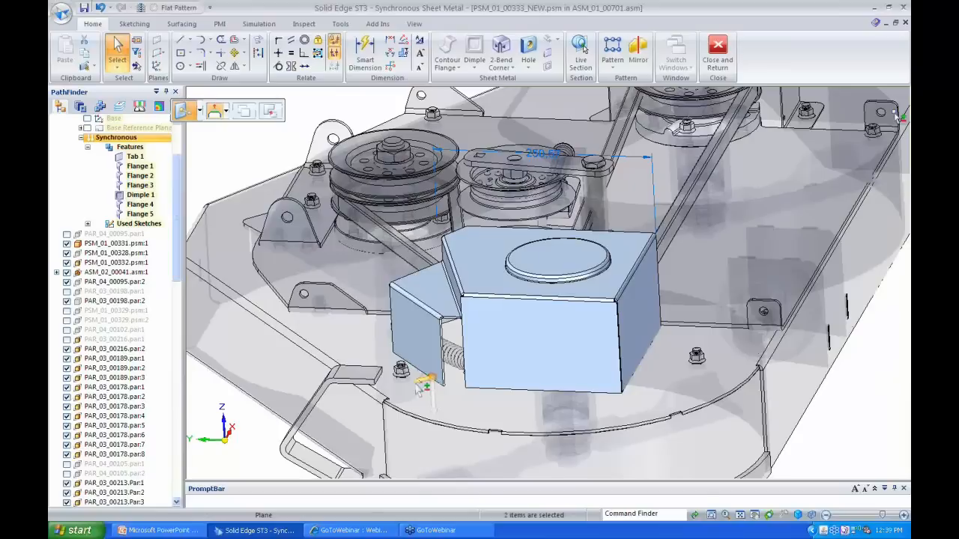
{"action": "left_click", "coordinate": [421, 384]}
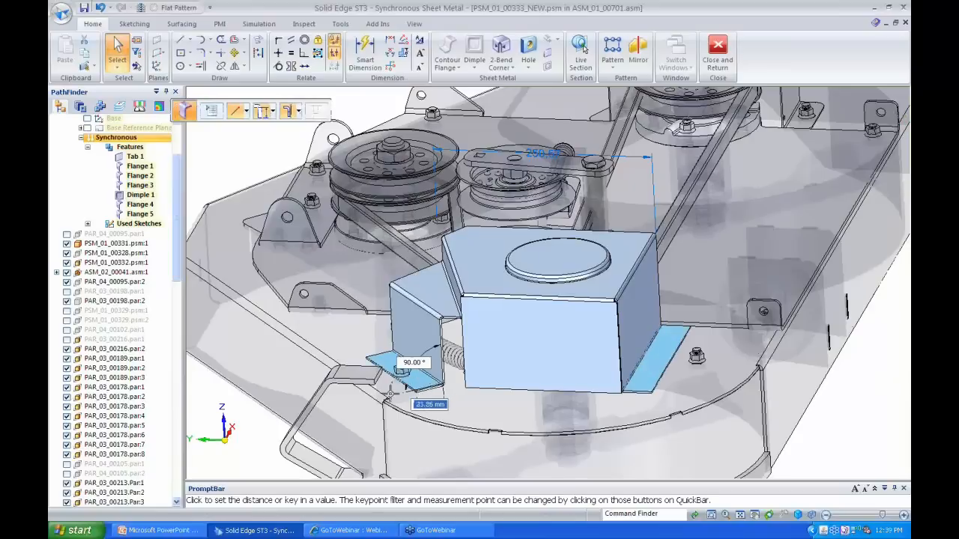
{"action": "left_click", "coordinate": [522, 460]}
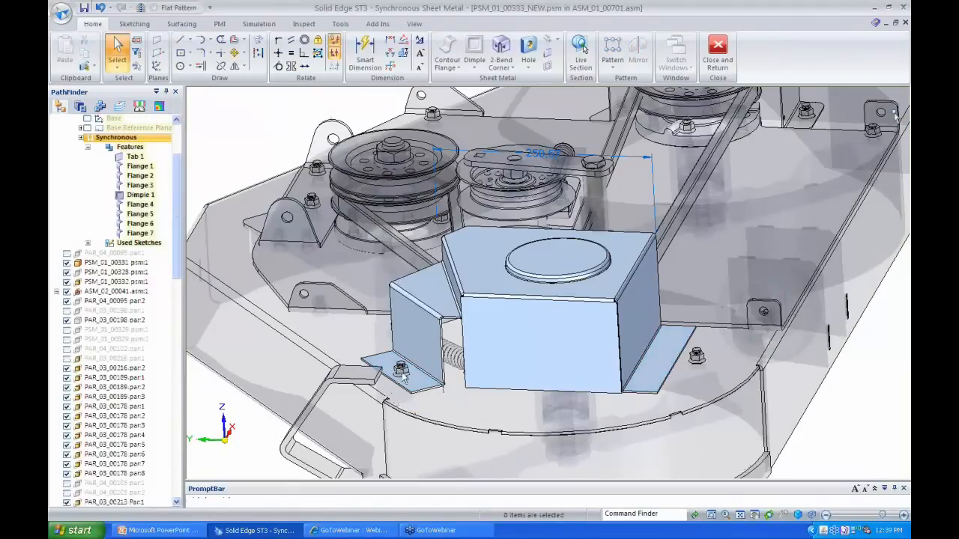
Project the circular edge of the bolt hardware onto the mounting flange below the jogged wall
{"action": "left_click", "coordinate": [258, 40]}
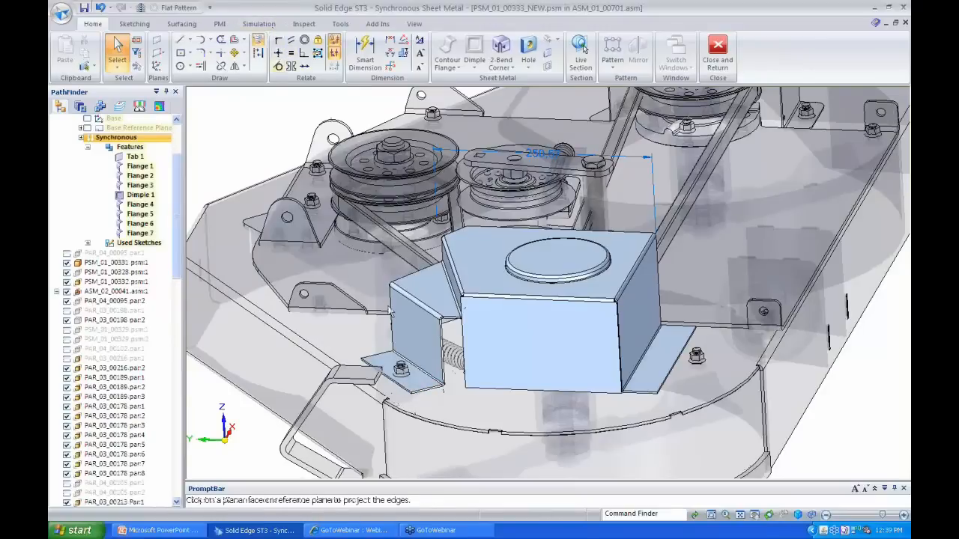
{"action": "left_click", "coordinate": [410, 373]}
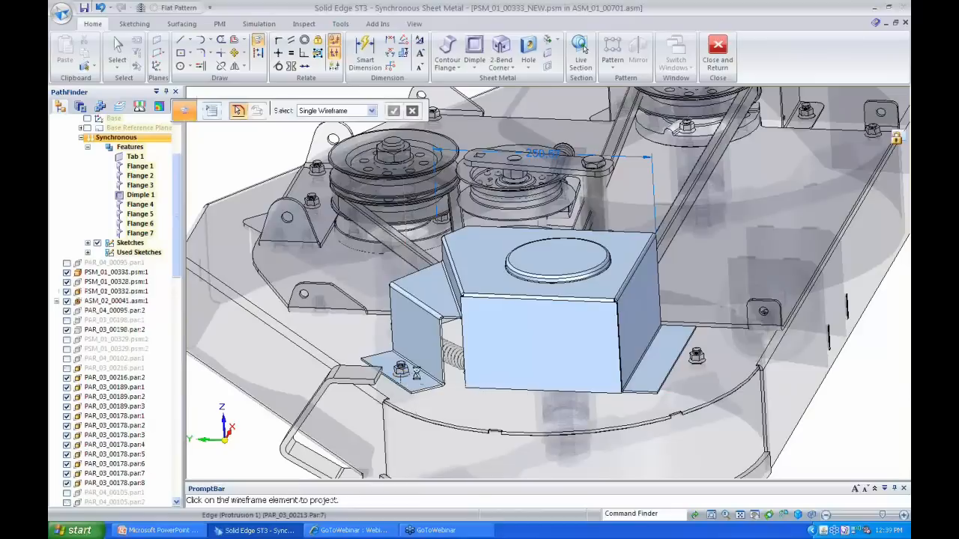
{"action": "key", "text": "Escape"}
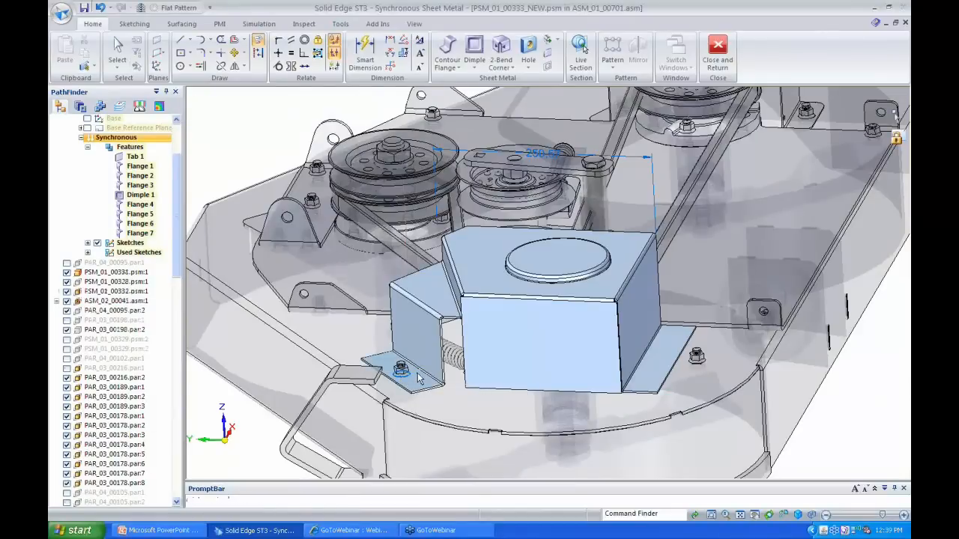
{"action": "key", "text": "Escape"}
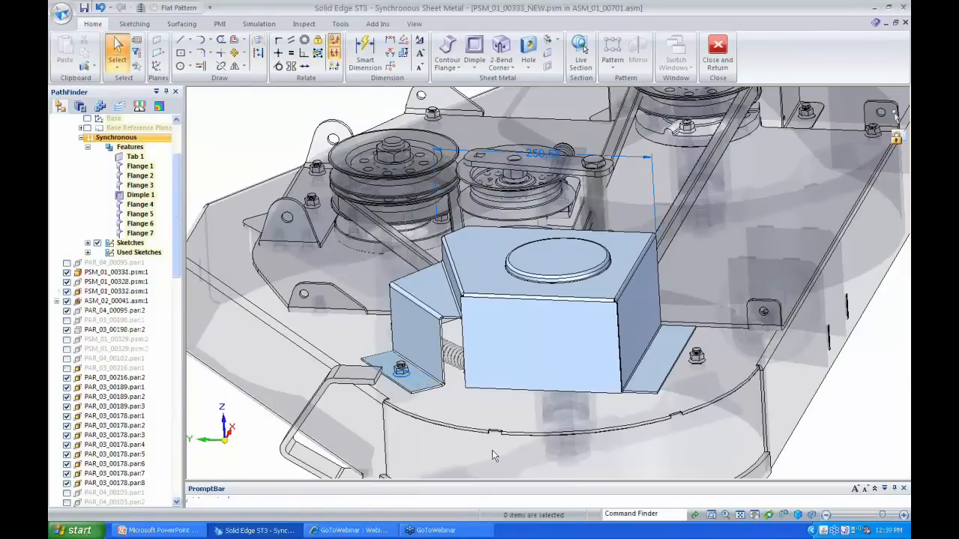
Place a 10 mm hole on the mounting flange, centred on the projected bolt circle
{"action": "right_click_drag", "start_coordinate": [492, 450], "coordinate": [418, 389]}
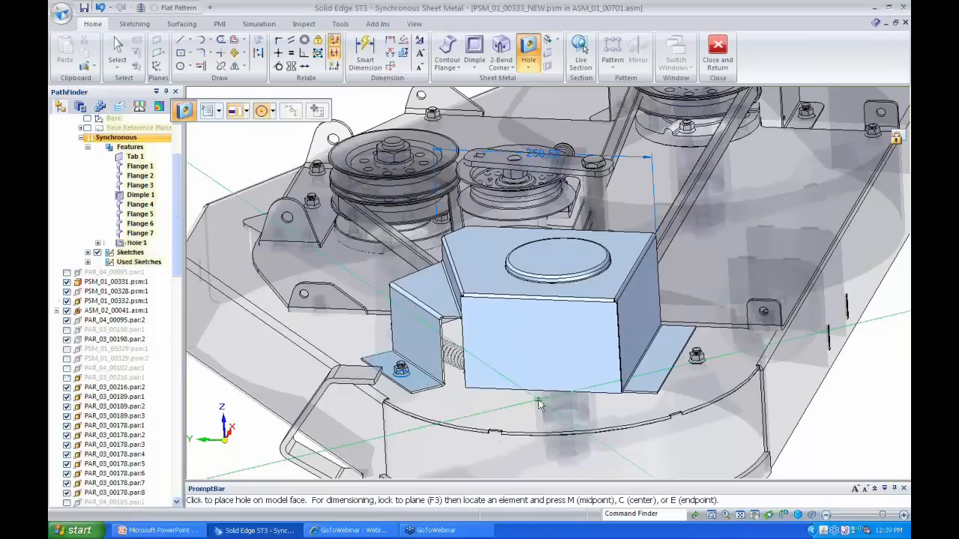
{"action": "key", "text": "Escape"}
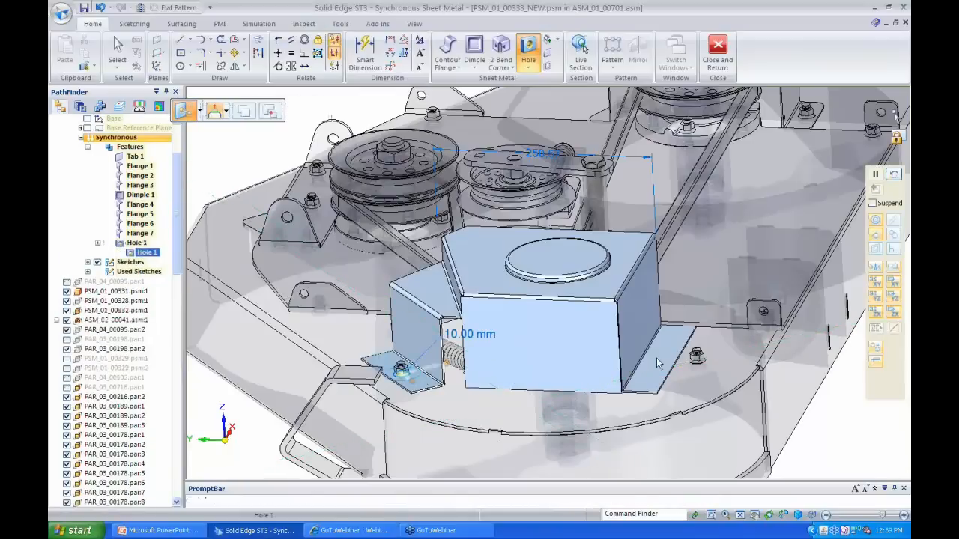
{"action": "key", "text": "Escape"}
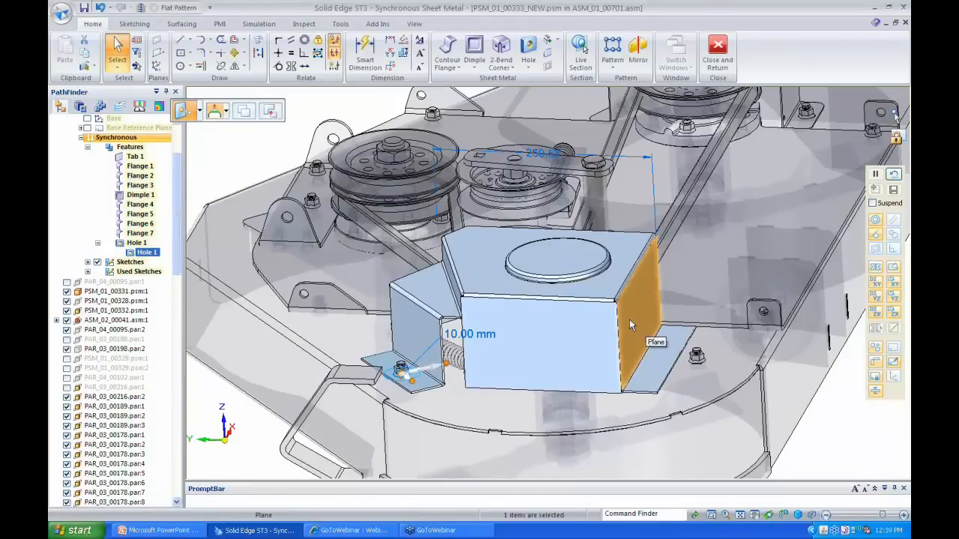
{"action": "key", "text": "Escape"}
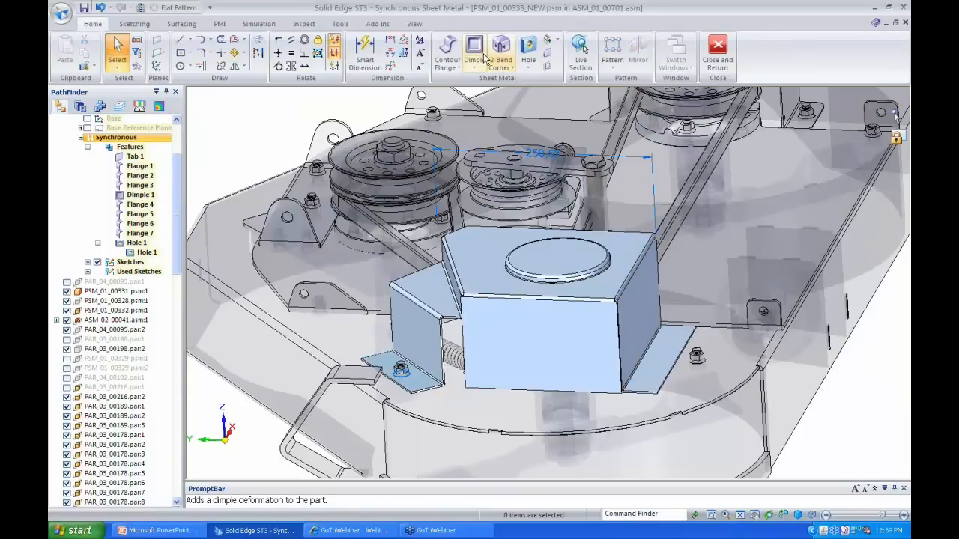
Add a locked 40 mm dimension to the width of the mounting flange below the wall opposite the jogged side
{"action": "left_click", "coordinate": [365, 51]}
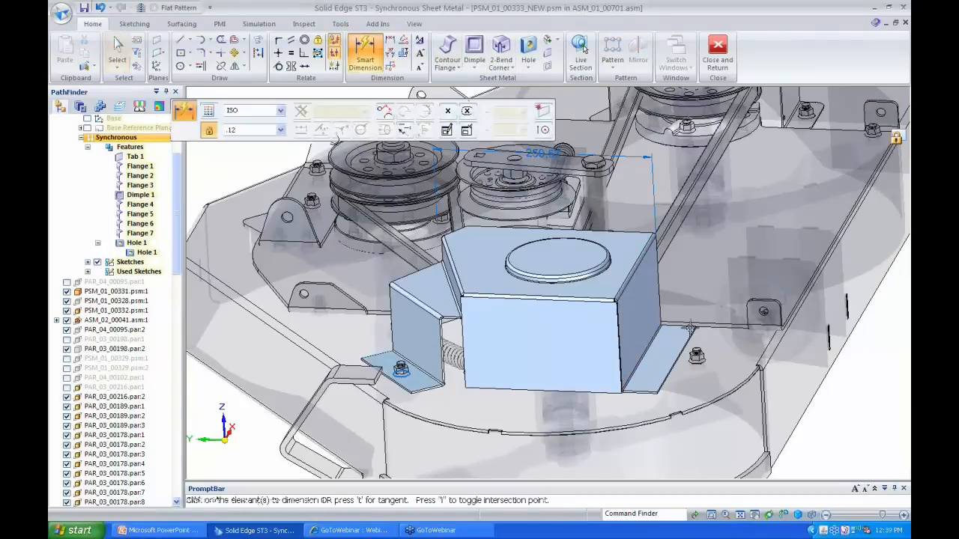
{"action": "left_click", "coordinate": [690, 328]}
{"action": "left_click", "coordinate": [678, 309]}
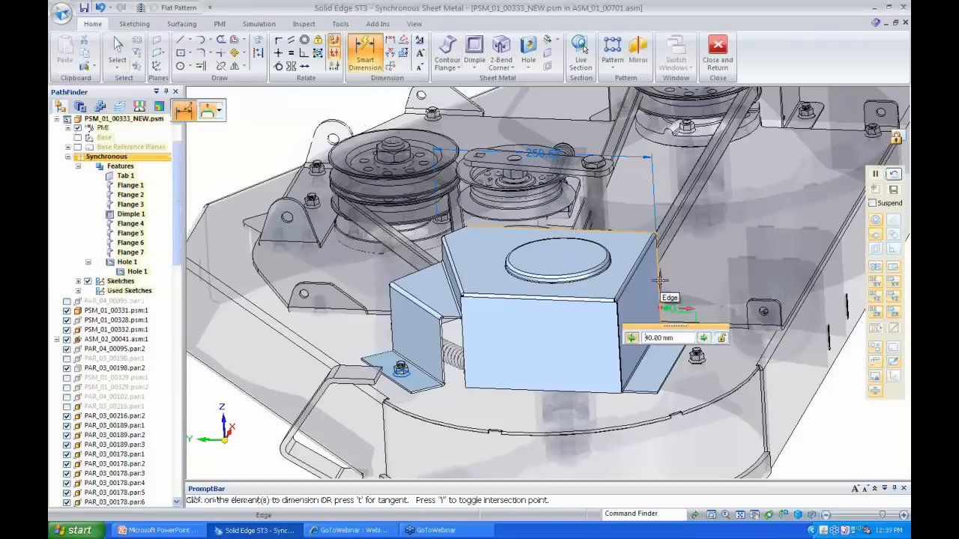
{"action": "key", "text": "Escape"}
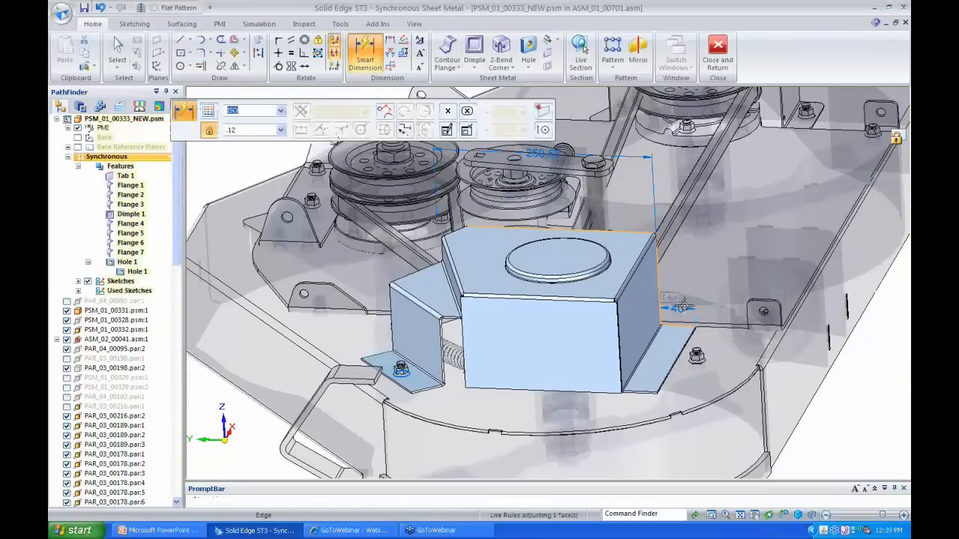
{"action": "key", "text": "Escape"}
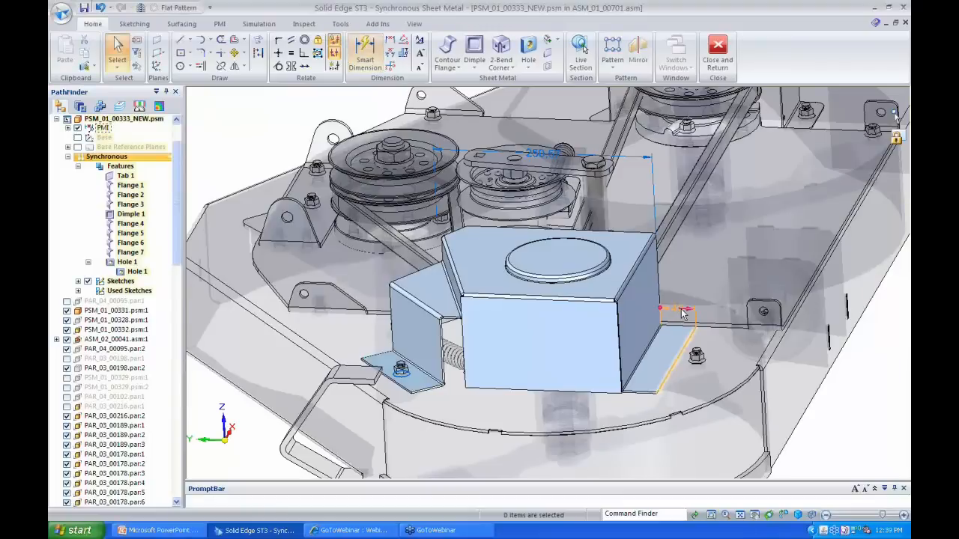
Suspend the live rules and tilt the side wall opposite the jog outward about 32° so its mounting flange reaches the bolt
{"action": "left_click", "coordinate": [644, 302]}
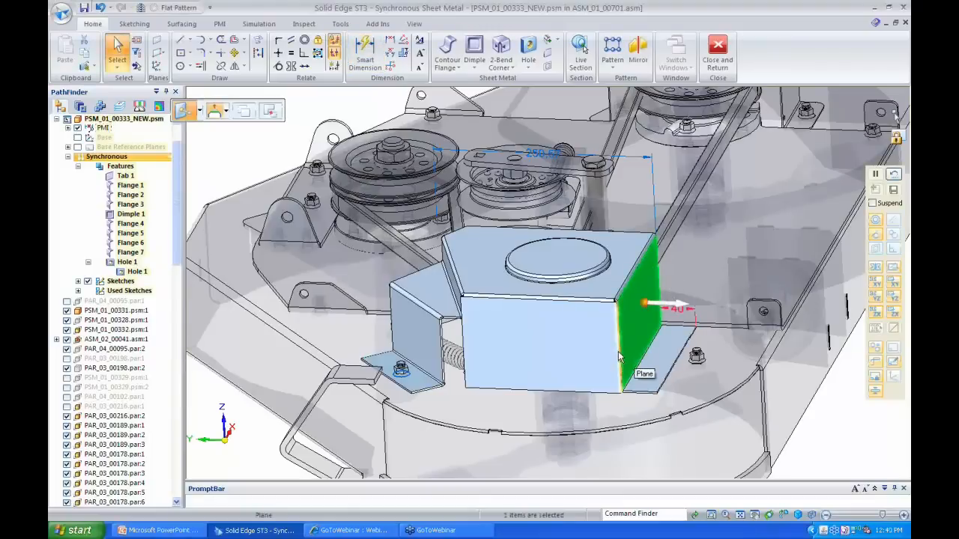
{"action": "left_click_drag", "start_coordinate": [648, 307], "coordinate": [626, 282]}
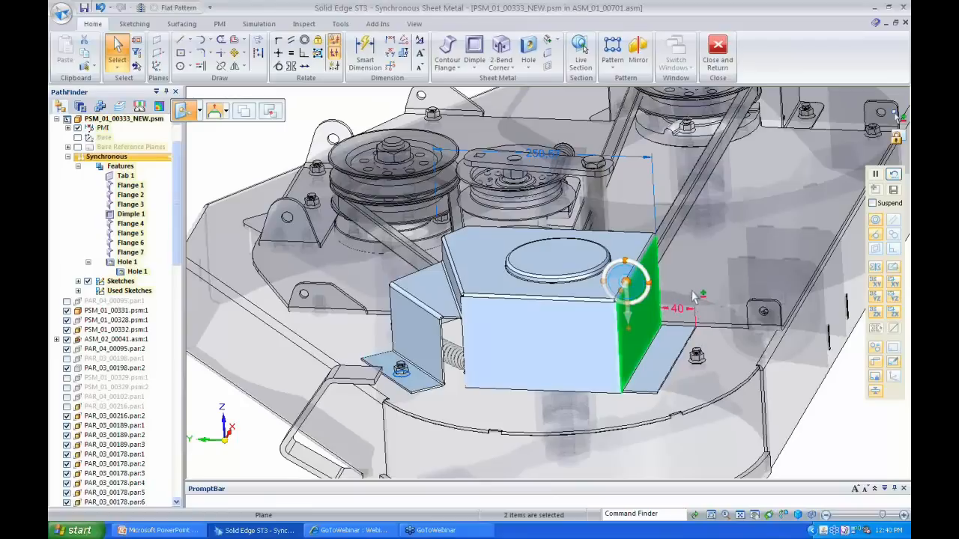
{"action": "left_click", "coordinate": [872, 204]}
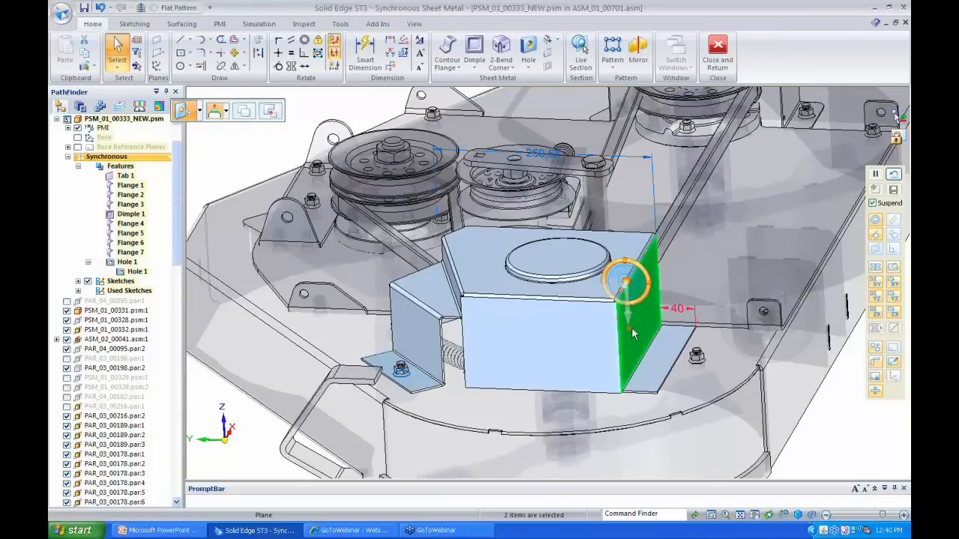
{"action": "key", "text": "Escape"}
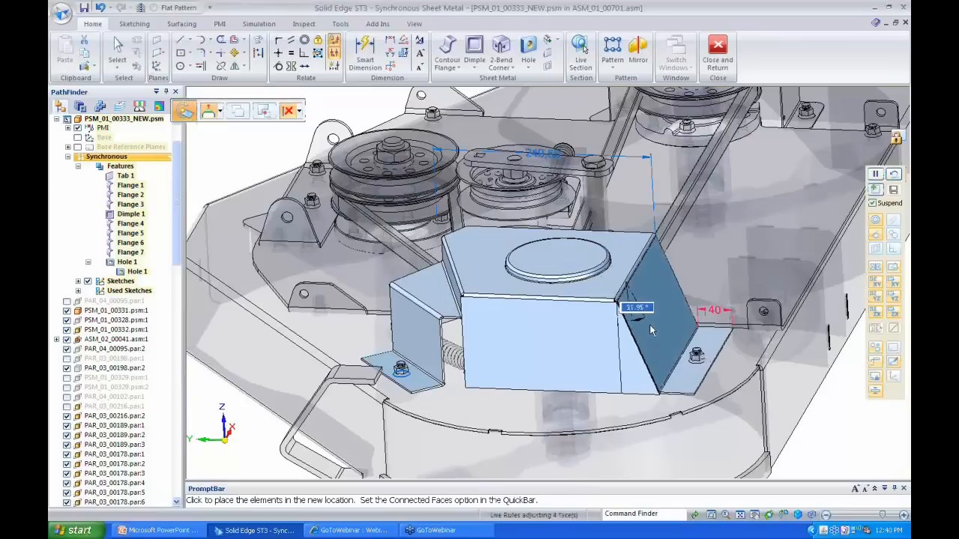
{"action": "left_click", "coordinate": [649, 324]}
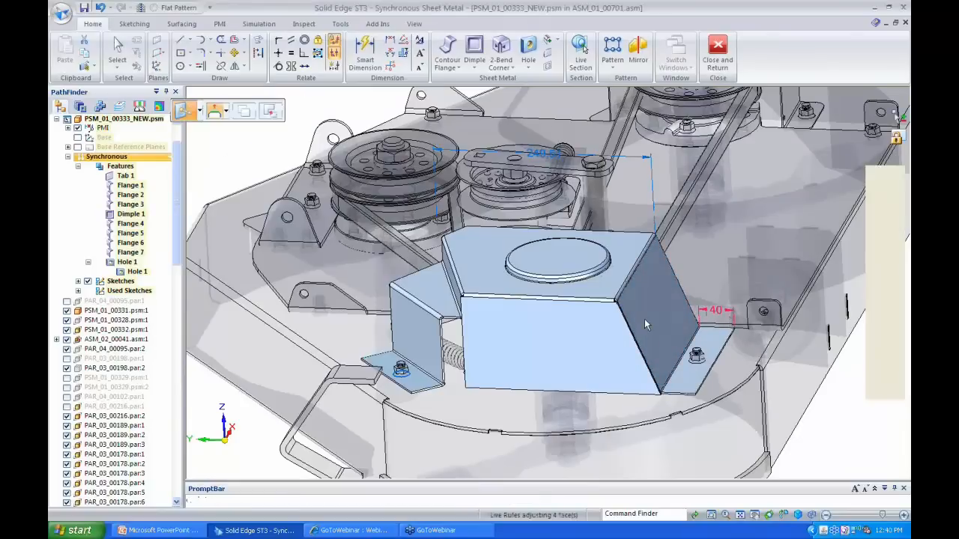
{"action": "left_click", "coordinate": [741, 252]}
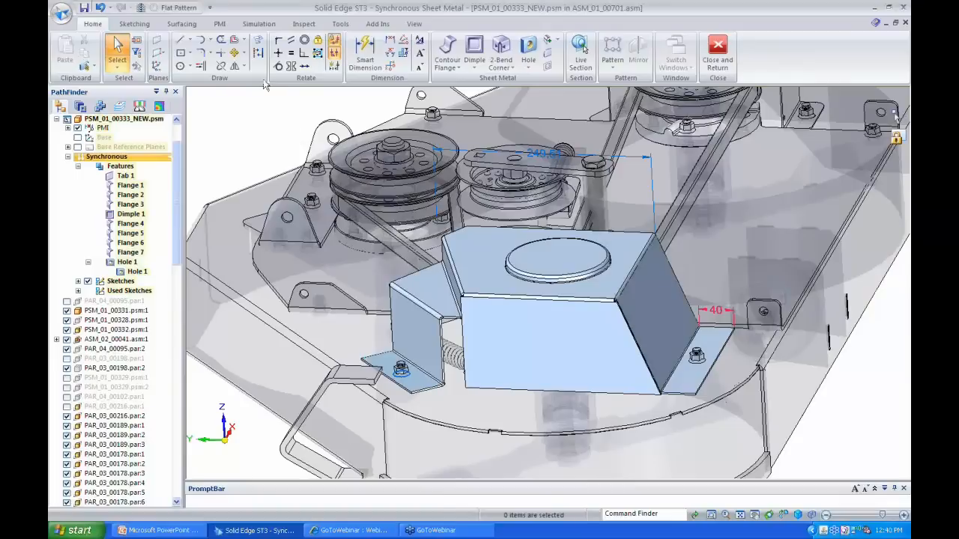
Project the bolt's circular edge onto the tilted wall's mounting flange and place a 10 mm hole at its centre
{"action": "left_click", "coordinate": [258, 39]}
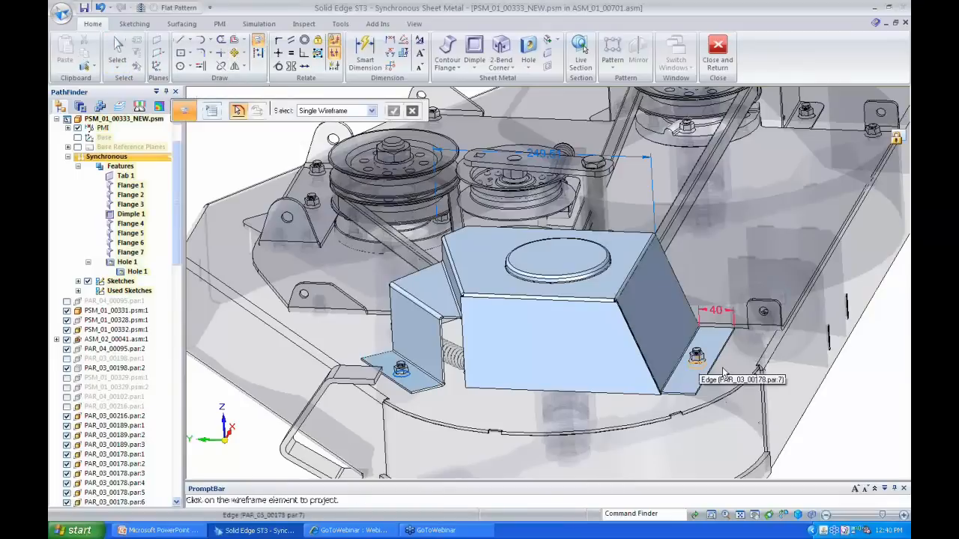
{"action": "right_click", "coordinate": [692, 395]}
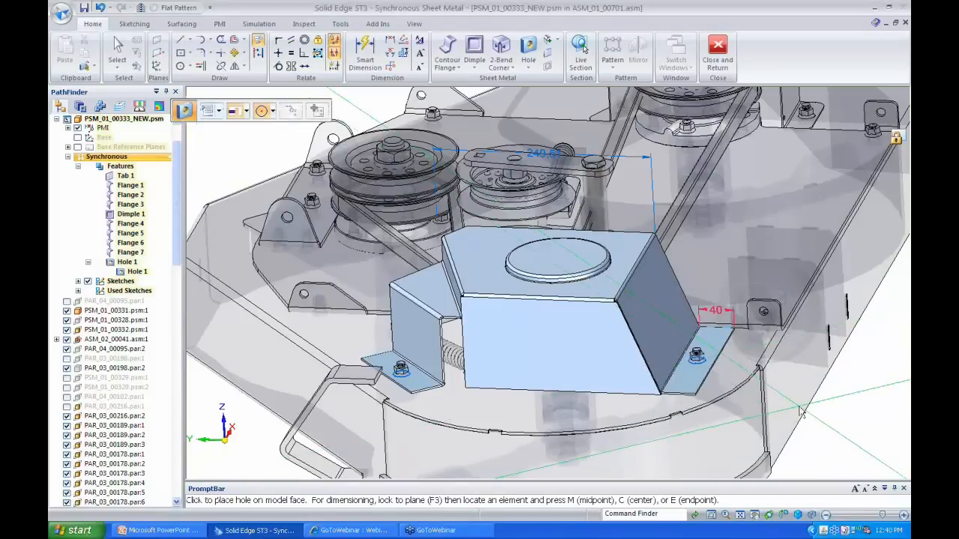
{"action": "left_click", "coordinate": [697, 358]}
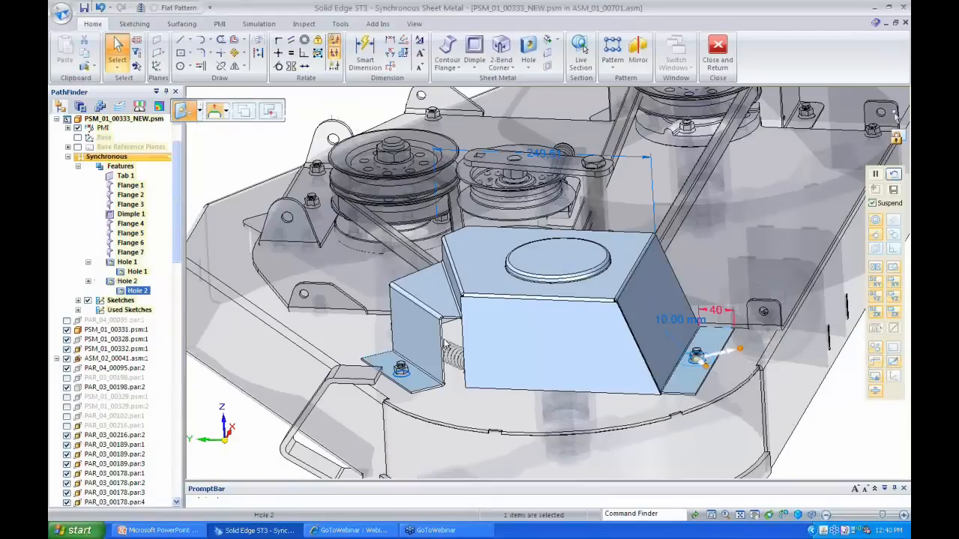
{"action": "key", "text": "Escape"}
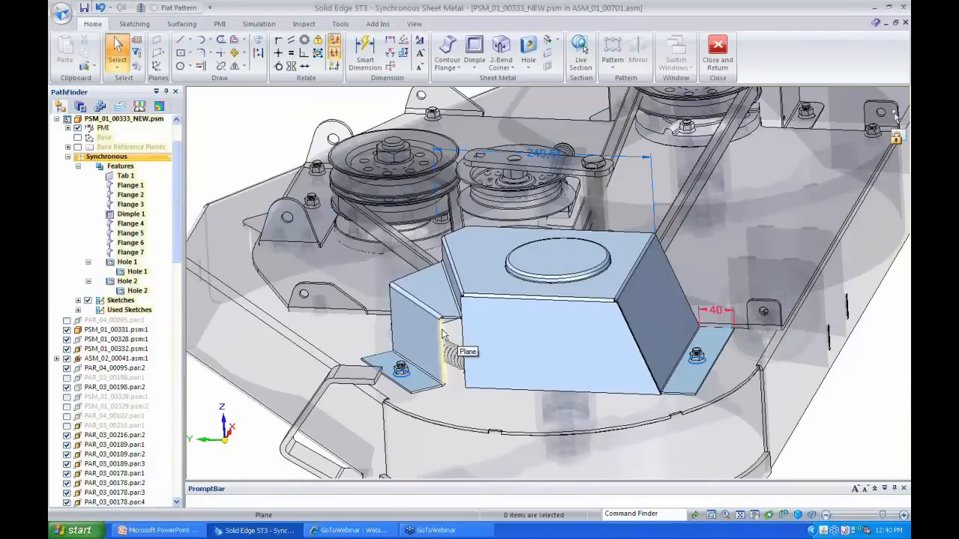
Add a 90° flange along the jogged wall's vertical front edge, extending towards the cover's front wall
{"action": "left_click", "coordinate": [442, 335]}
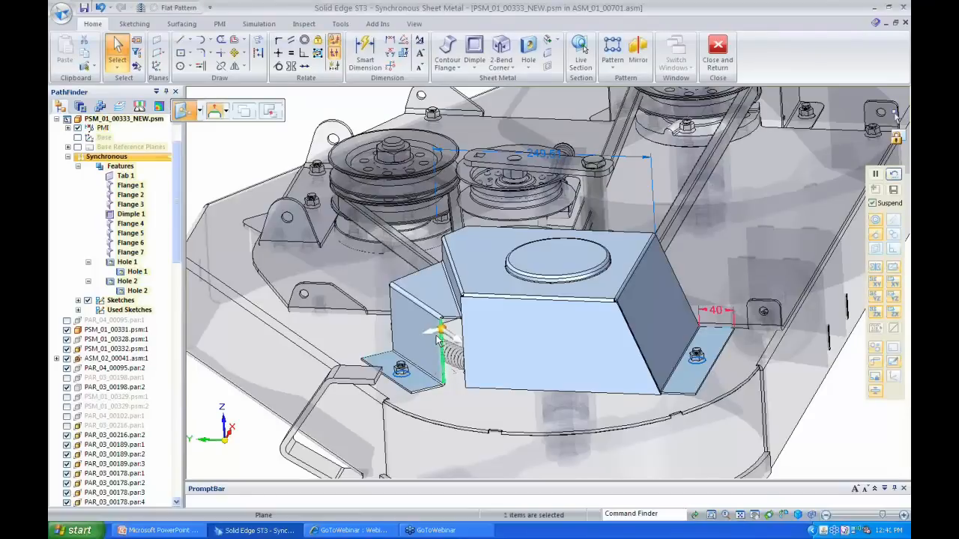
{"action": "left_click", "coordinate": [441, 341]}
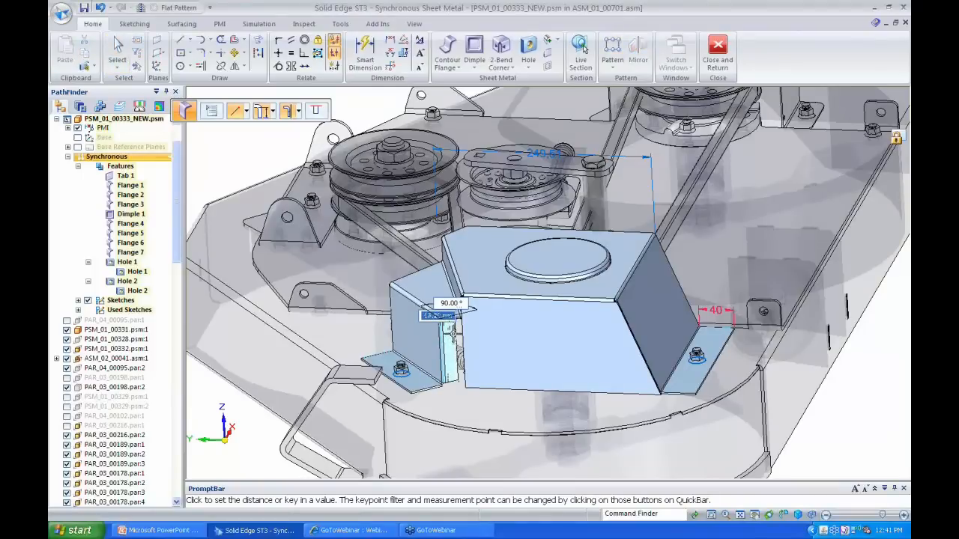
{"action": "left_click", "coordinate": [465, 403]}
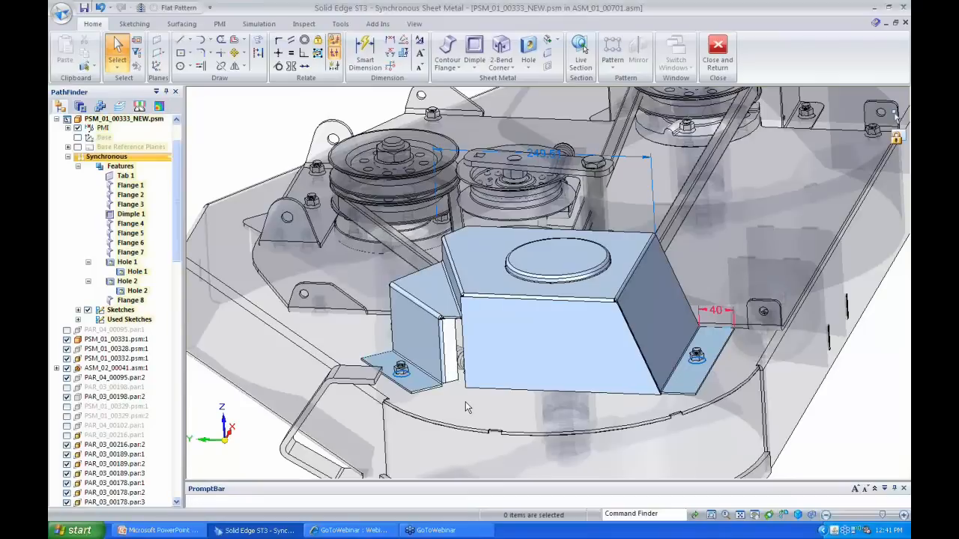
Relate the new vertical flange's face to the cover's front face with a Coincident relationship
{"action": "left_click", "coordinate": [452, 360]}
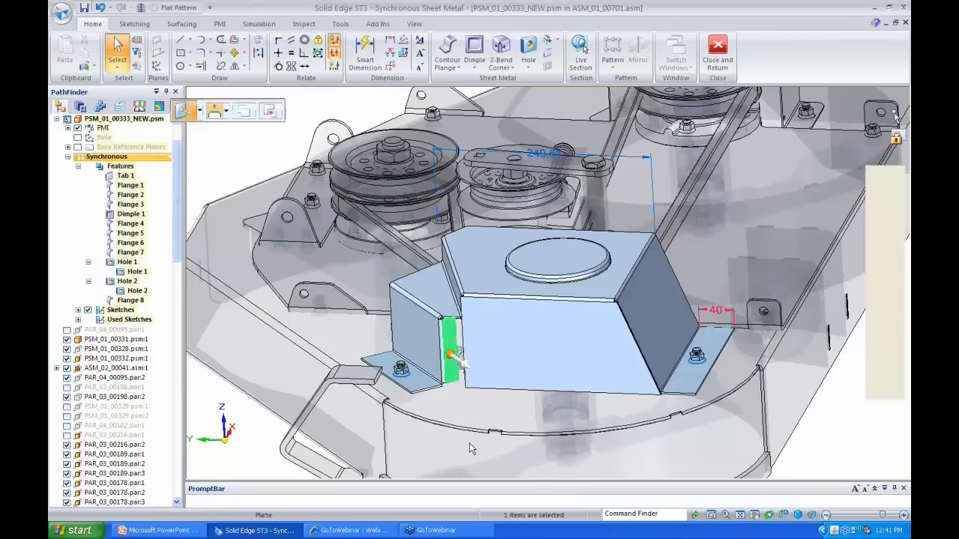
{"action": "left_click", "coordinate": [304, 99]}
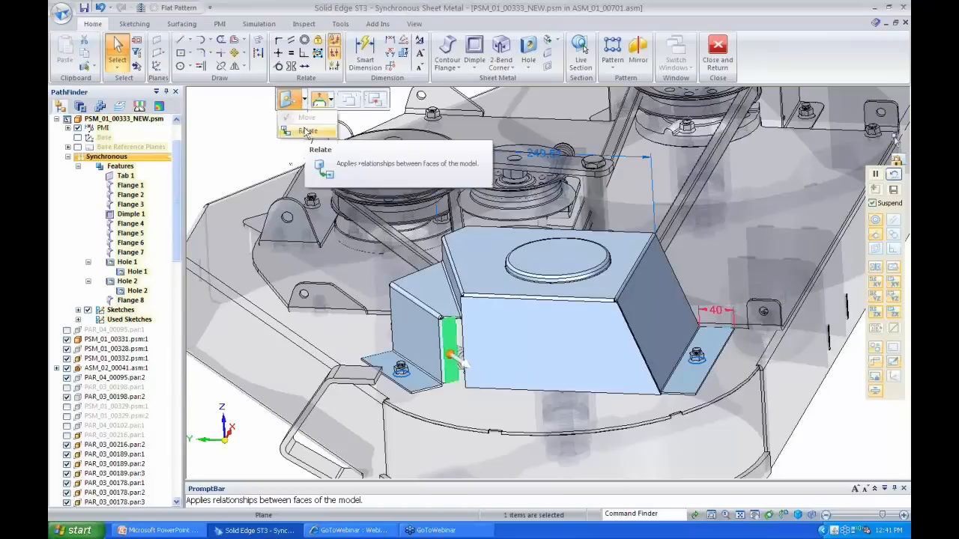
{"action": "left_click", "coordinate": [304, 131]}
{"action": "left_click", "coordinate": [402, 99]}
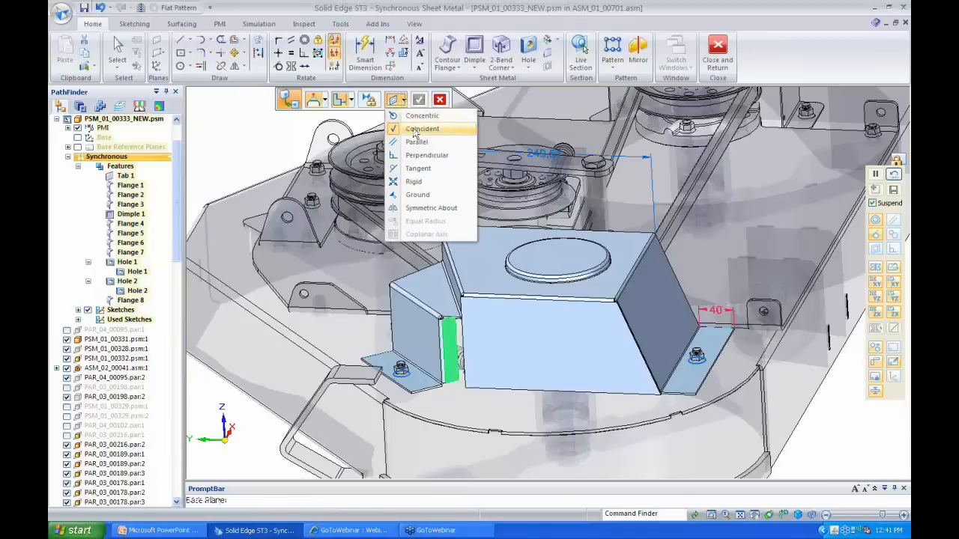
{"action": "left_click", "coordinate": [416, 130]}
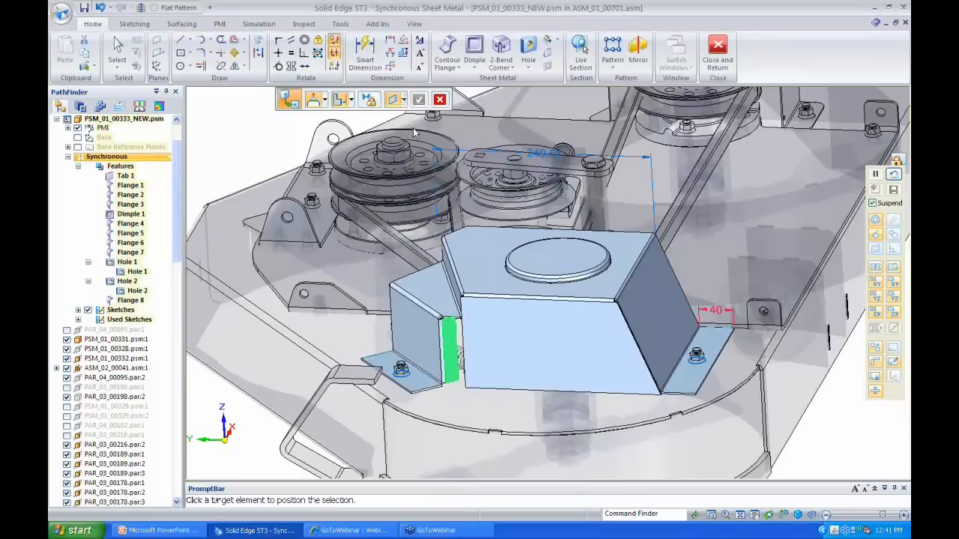
{"action": "left_click", "coordinate": [492, 350]}
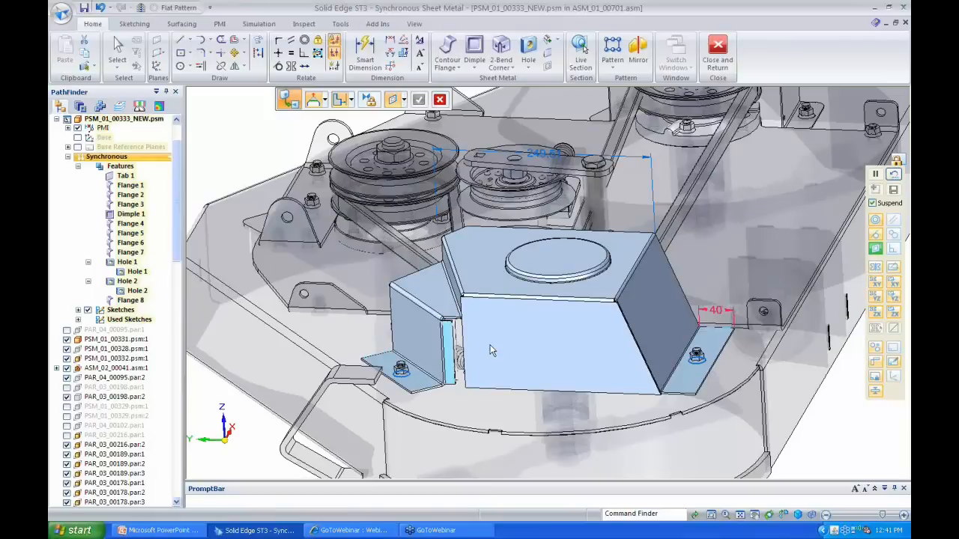
{"action": "left_click", "coordinate": [481, 410]}
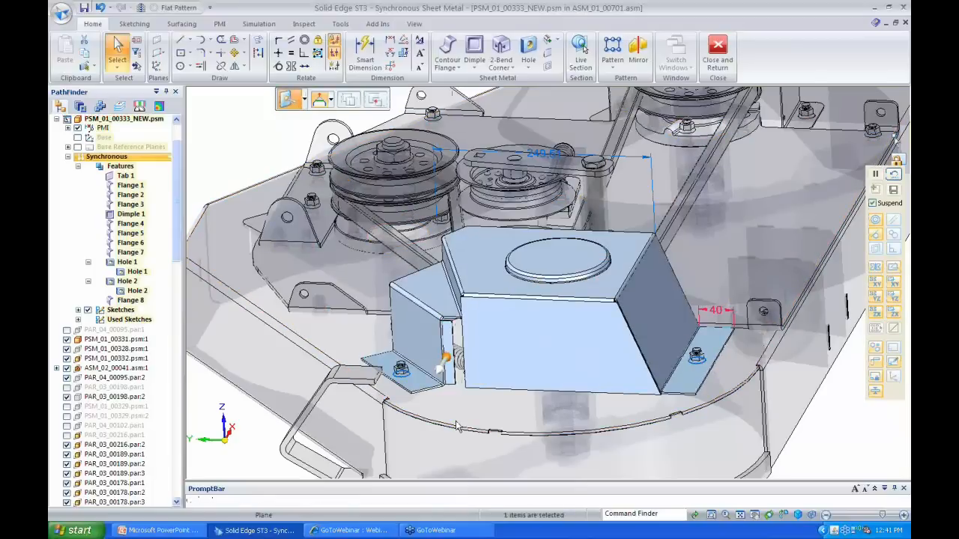
{"action": "key", "text": "Escape"}
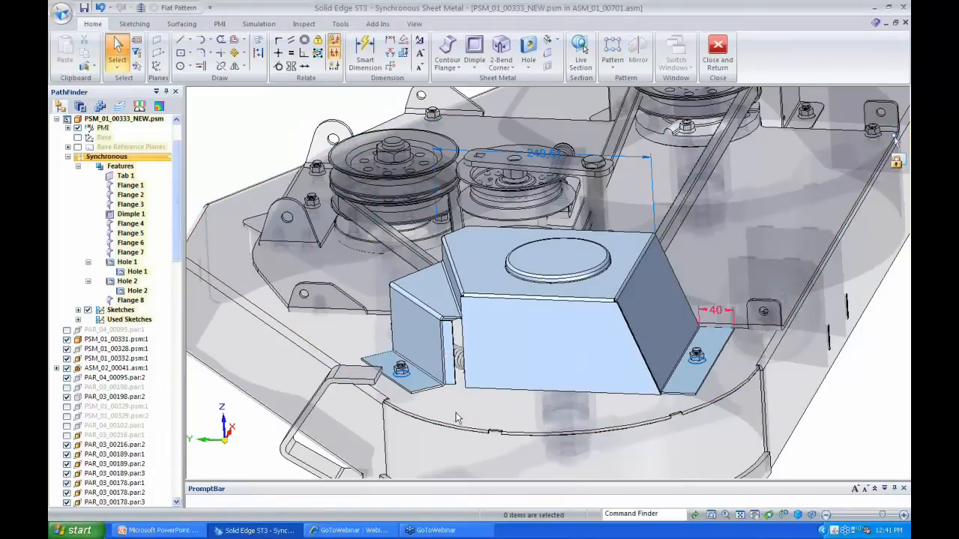
Extend the vertical flange by moving its end face up to the edge of the cover's front wall
{"action": "left_click", "coordinate": [456, 354]}
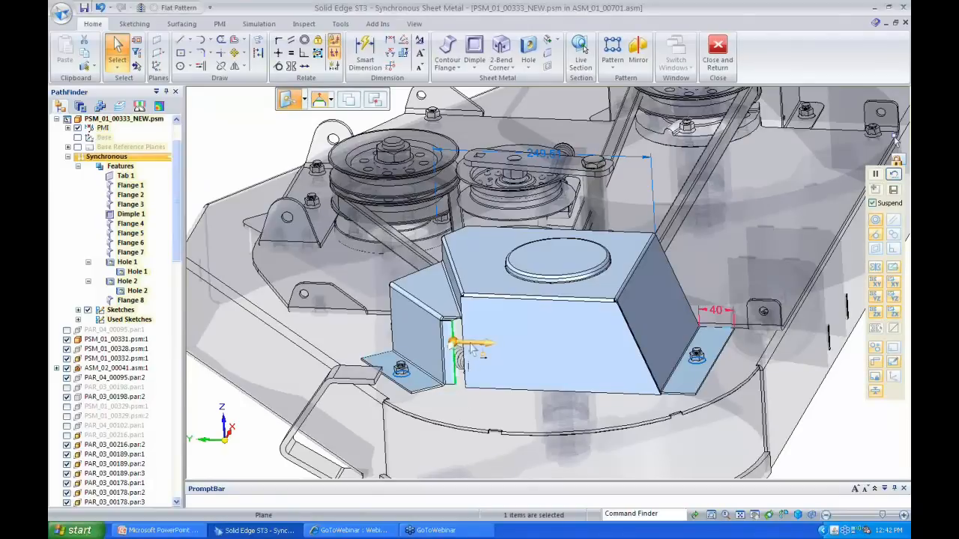
{"action": "left_click_drag", "start_coordinate": [471, 347], "coordinate": [492, 344]}
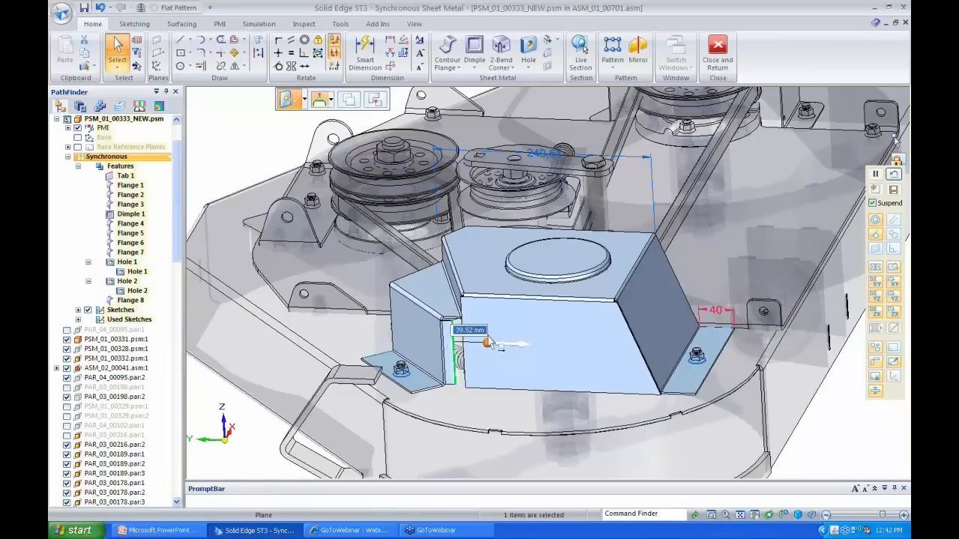
{"action": "type", "text": "15.4"}
{"action": "key", "text": "Return"}
{"action": "type", "text": "1"}
{"action": "key", "text": "Return"}
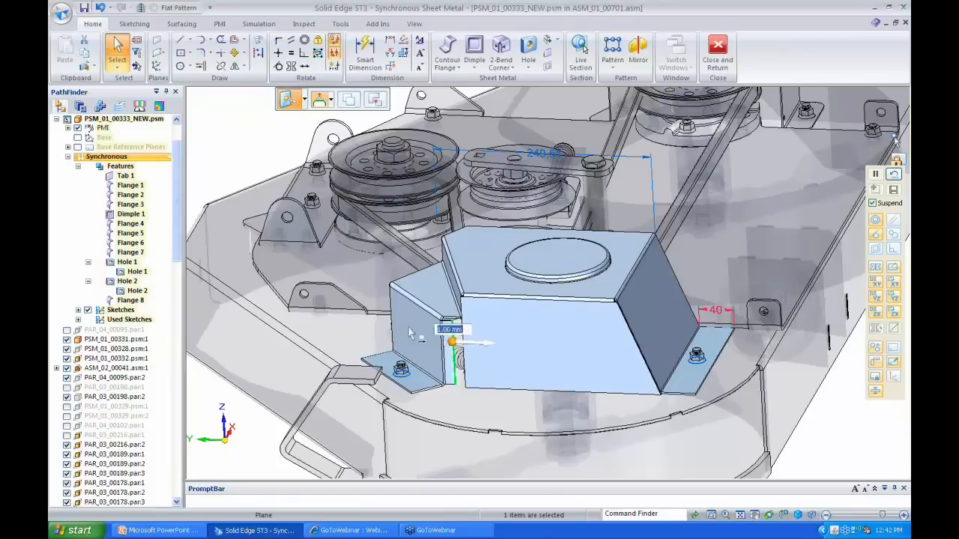
{"action": "left_click", "coordinate": [484, 346]}
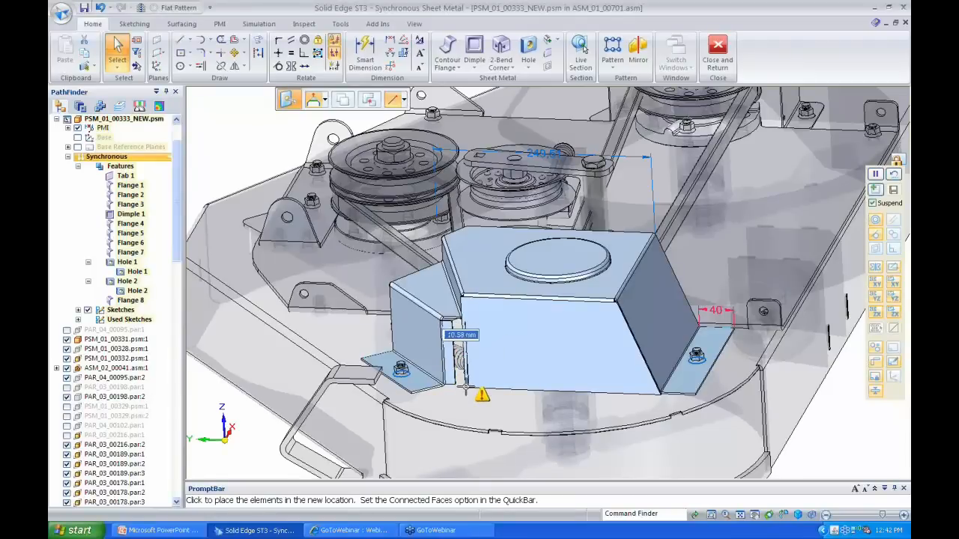
{"action": "left_click", "coordinate": [472, 403]}
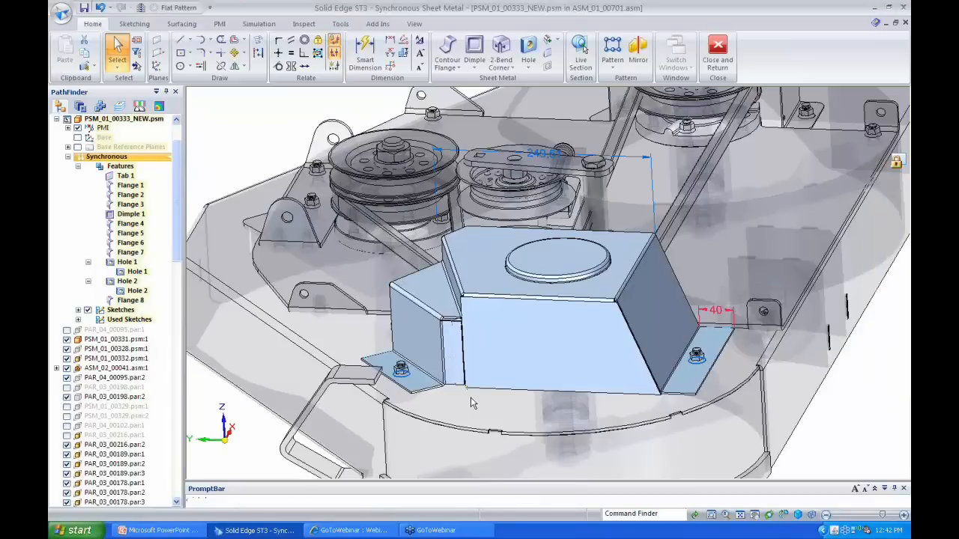
{"action": "key", "text": "Escape"}
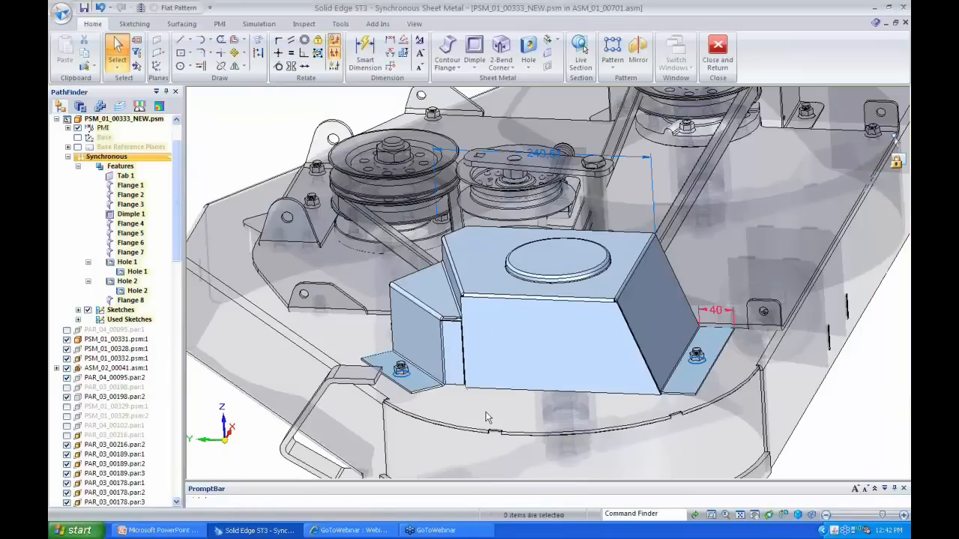
Dimension the gap between the vertical flange's end and the front wall's edge, and set it to 2 mm
{"action": "left_click", "coordinate": [711, 515]}
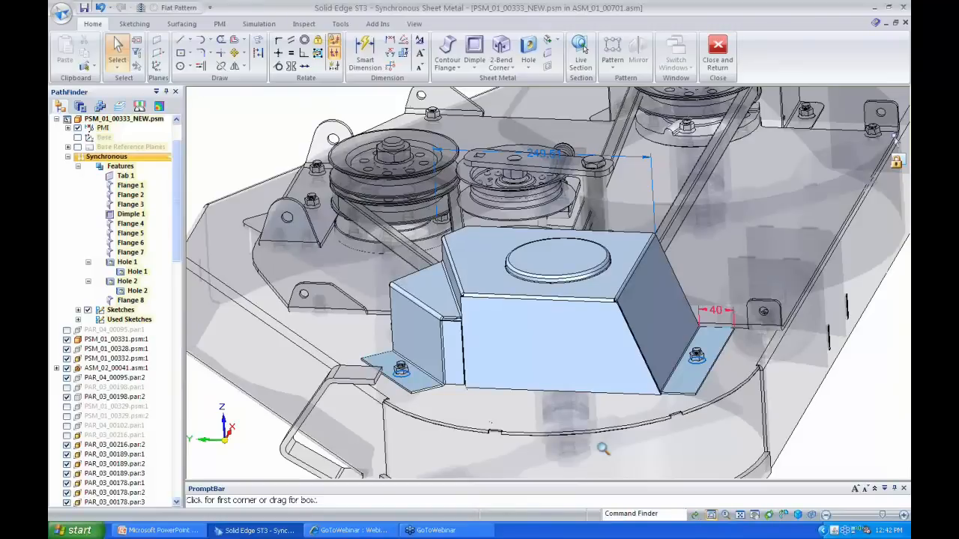
{"action": "left_click_drag", "start_coordinate": [394, 281], "coordinate": [510, 408]}
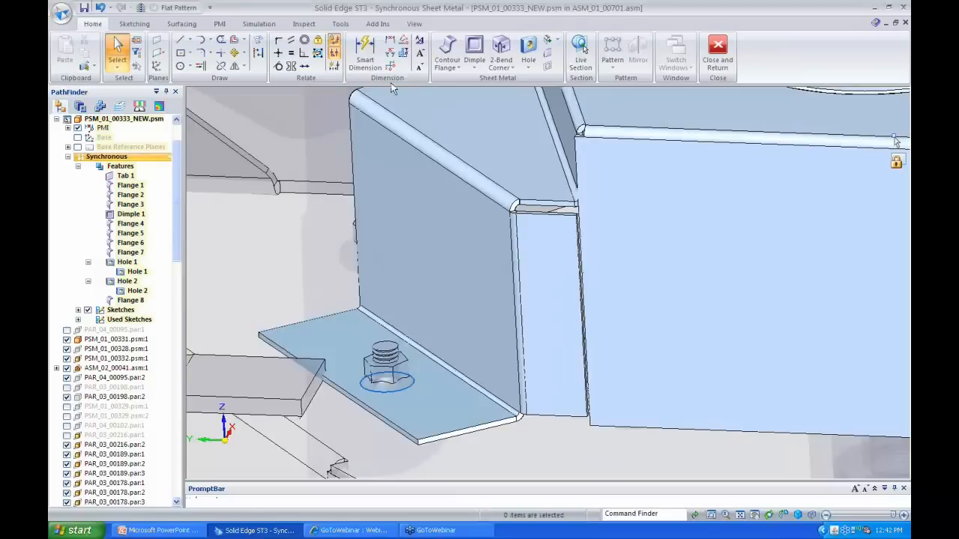
{"action": "left_click", "coordinate": [365, 56]}
{"action": "left_click", "coordinate": [582, 256]}
{"action": "left_click", "coordinate": [583, 270]}
{"action": "left_click", "coordinate": [582, 283]}
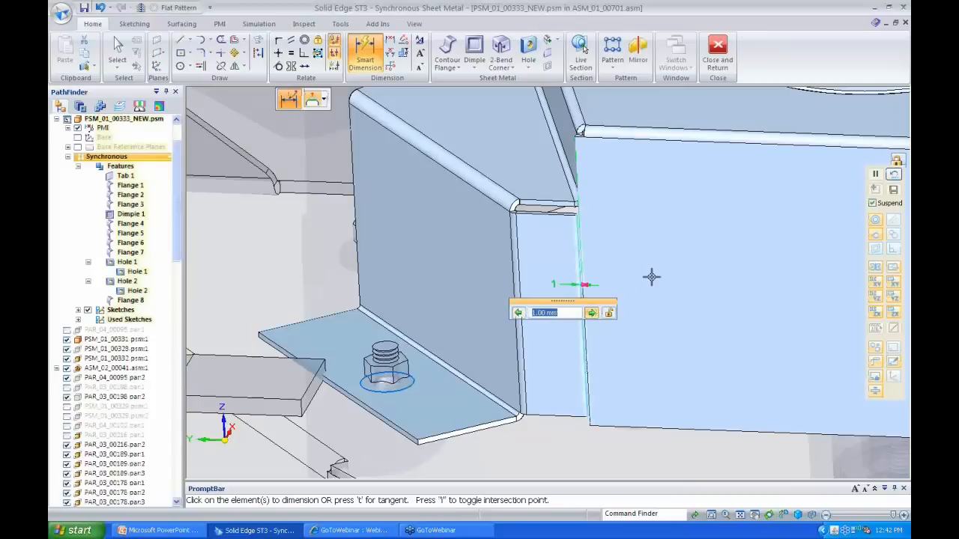
{"action": "type", "text": "2"}
{"action": "key", "text": "Return"}
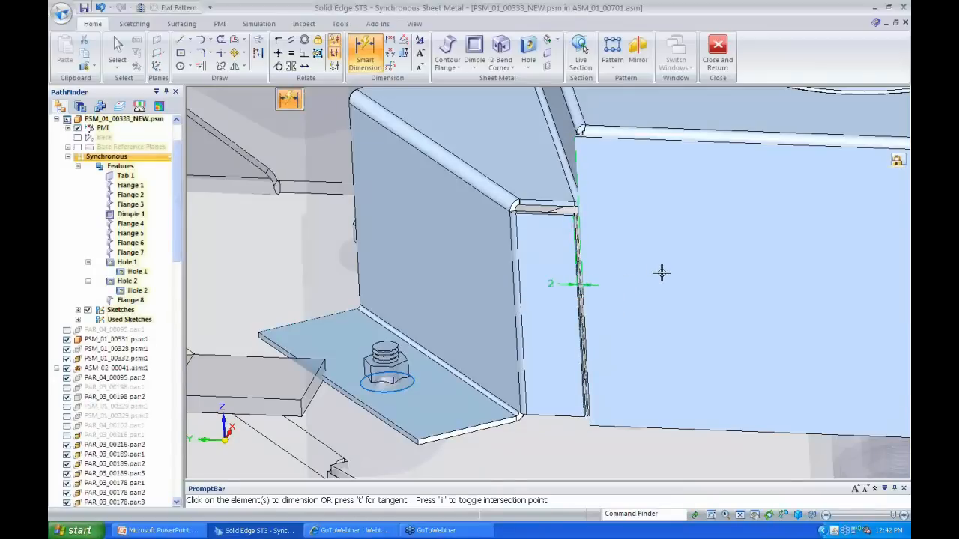
{"action": "key", "text": "Escape"}
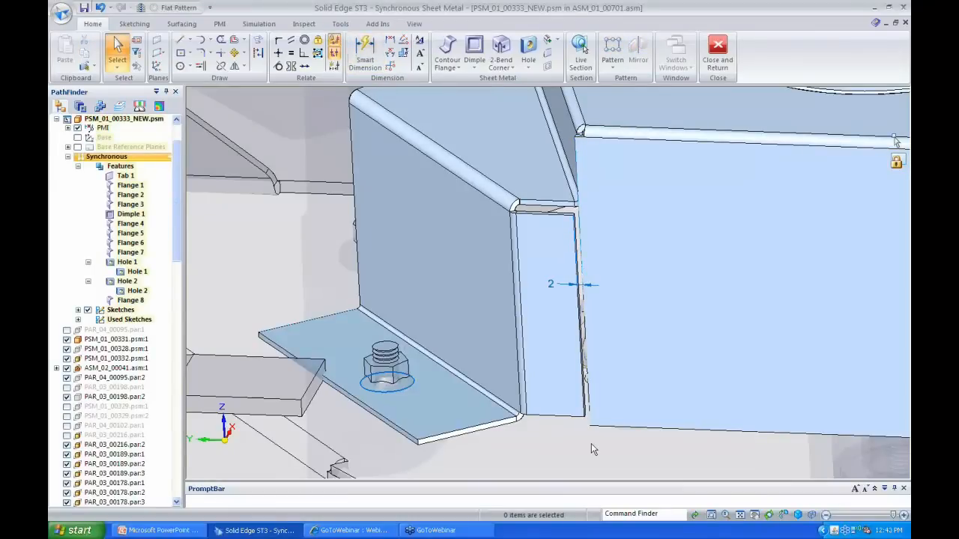
Align the end face of the jogged side's mounting flange with the cover's front face using a face relationship
{"action": "left_click", "coordinate": [480, 448]}
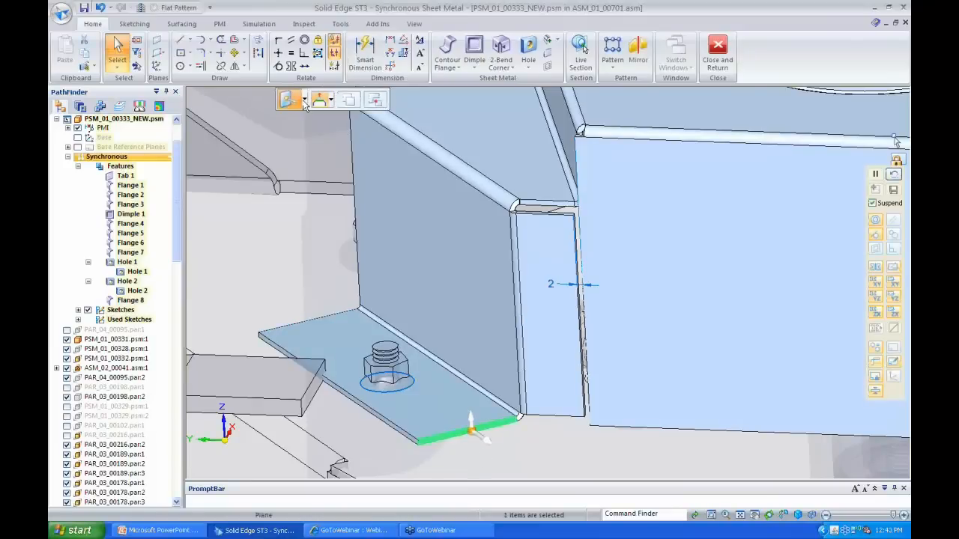
{"action": "left_click", "coordinate": [303, 100]}
{"action": "left_click", "coordinate": [304, 131]}
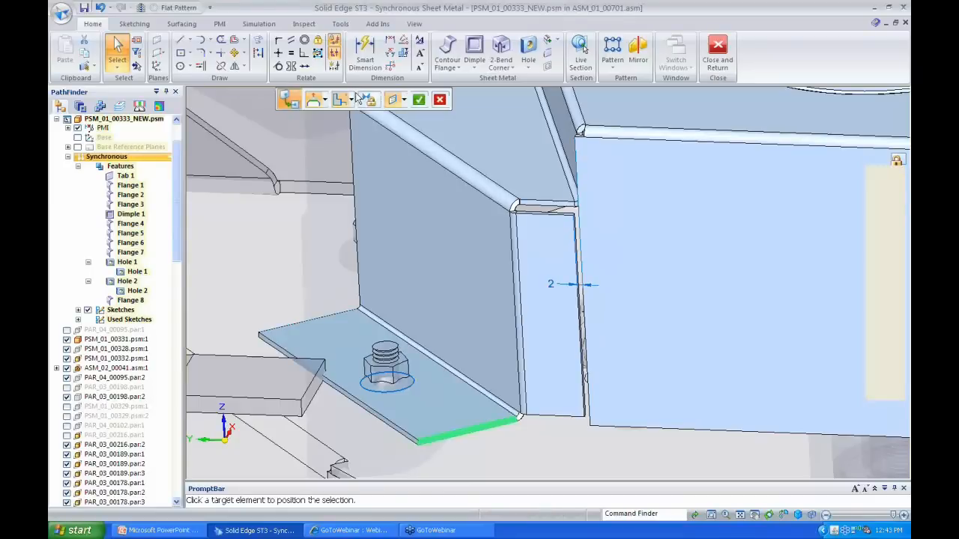
{"action": "left_click", "coordinate": [439, 100]}
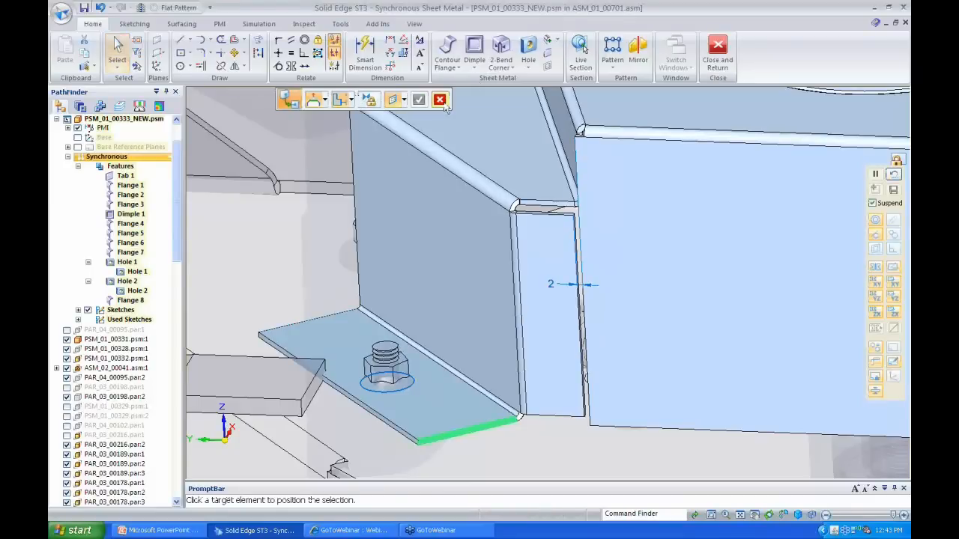
{"action": "left_click", "coordinate": [642, 453]}
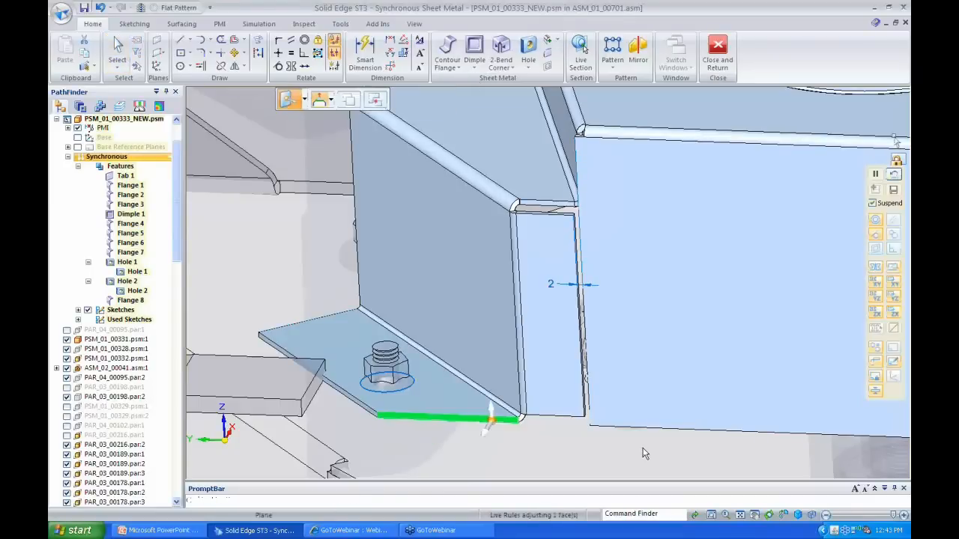
{"action": "key", "text": "Escape"}
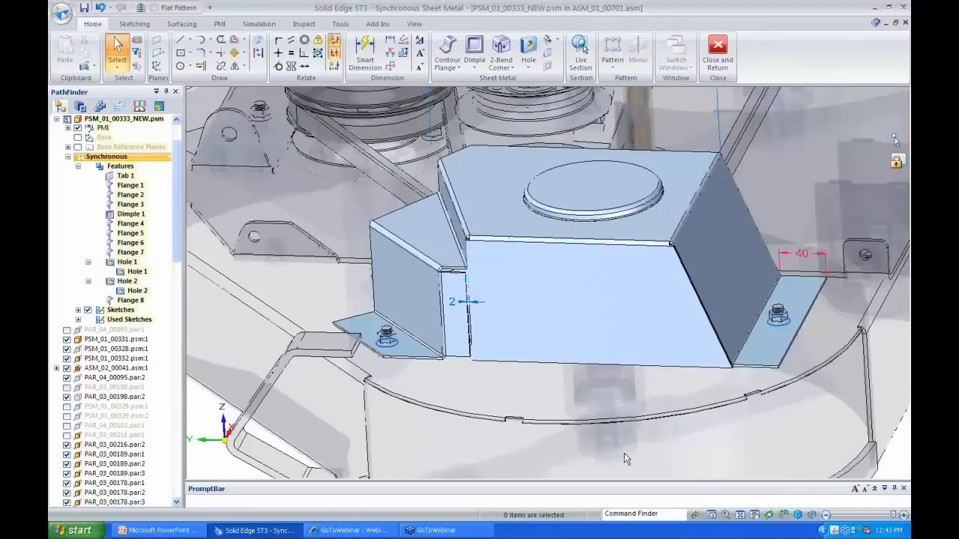
Open the profile of the dimple on the cover's top and sketch a six-sided polygon around it, with a distance of about 75 mm
{"action": "left_click", "coordinate": [594, 193]}
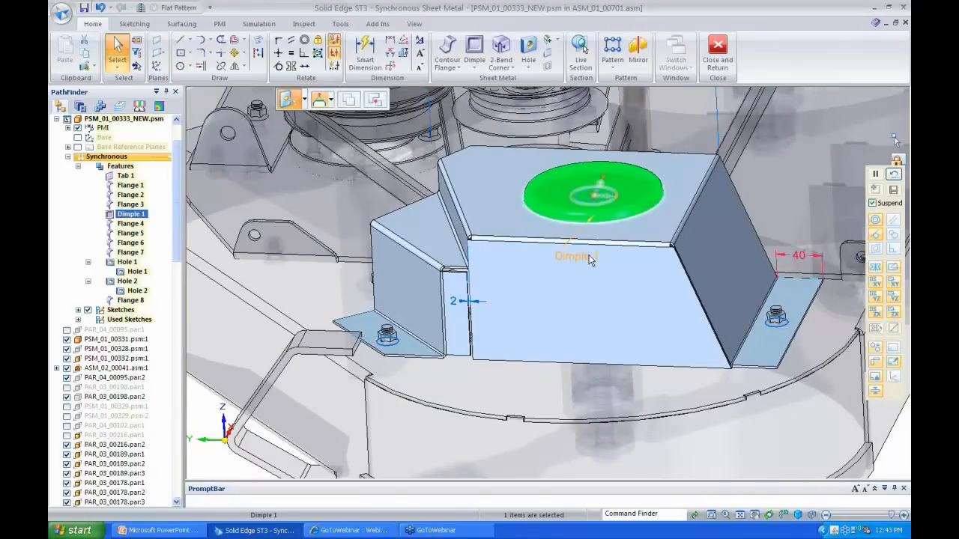
{"action": "key", "text": "Escape"}
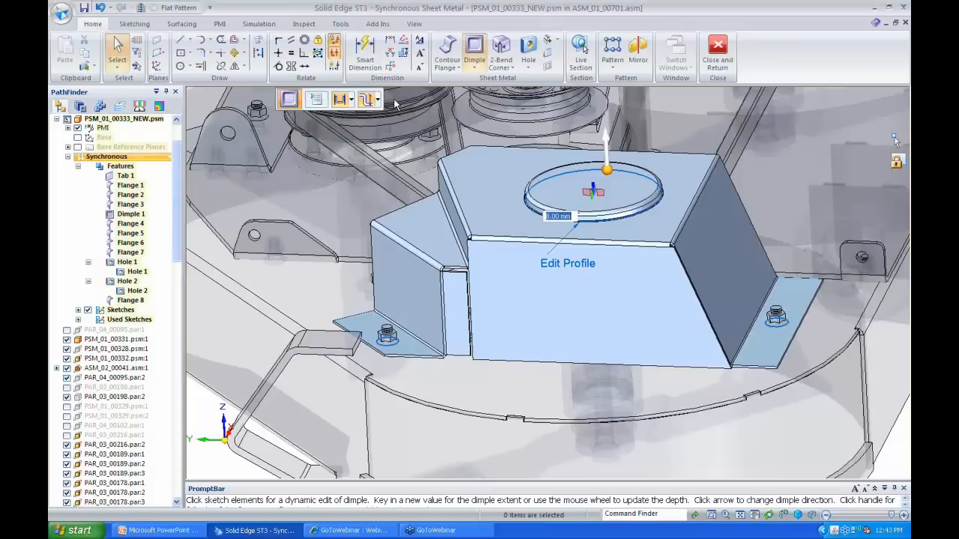
{"action": "left_click", "coordinate": [686, 187]}
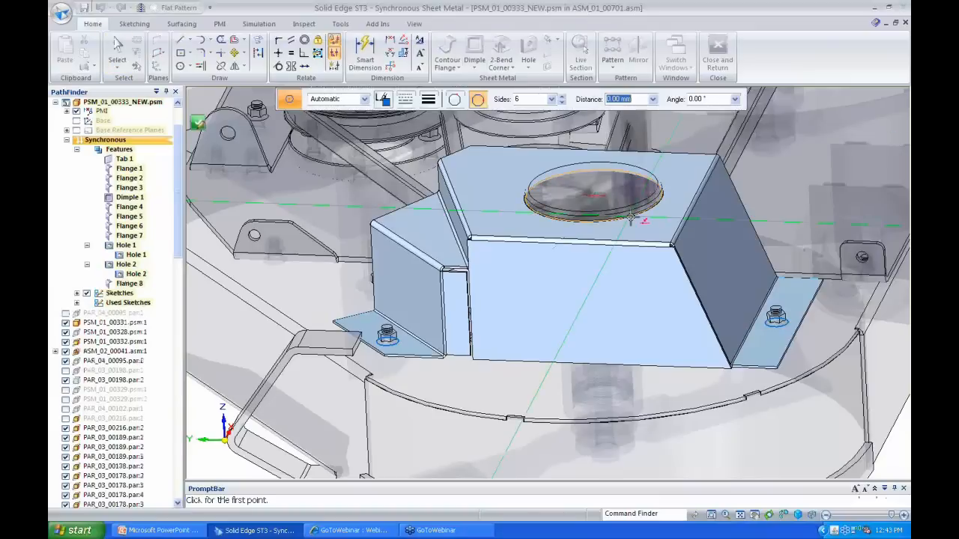
{"action": "left_click", "coordinate": [653, 171]}
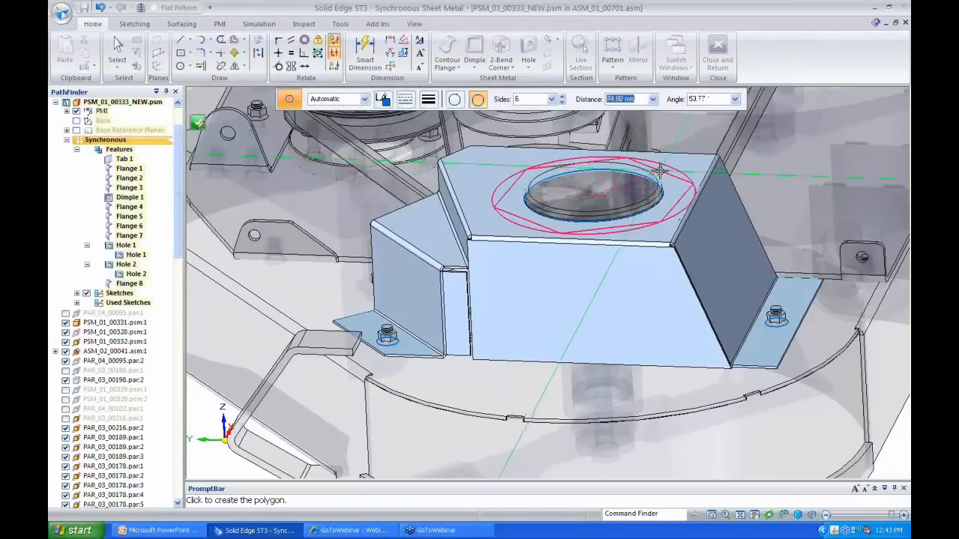
{"action": "left_click", "coordinate": [659, 171]}
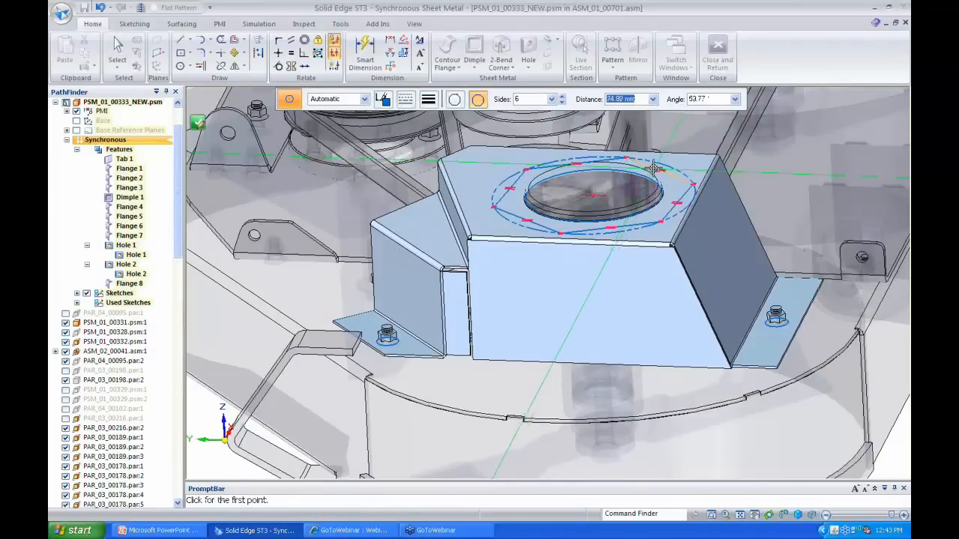
{"action": "key", "text": "Escape"}
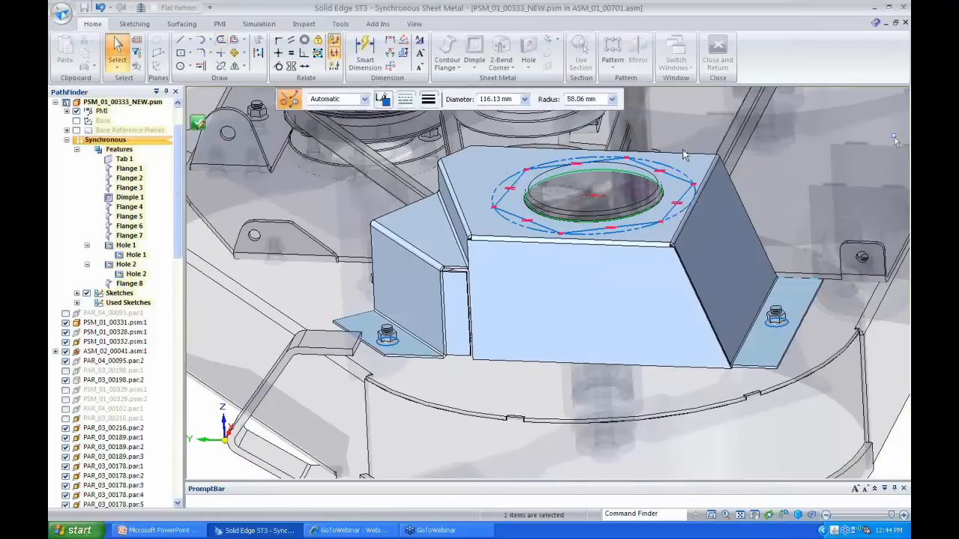
Delete the original circle and the polygon's construction circle, and finish the profile edit to make the dimple hexagonal
{"action": "key", "text": "Escape"}
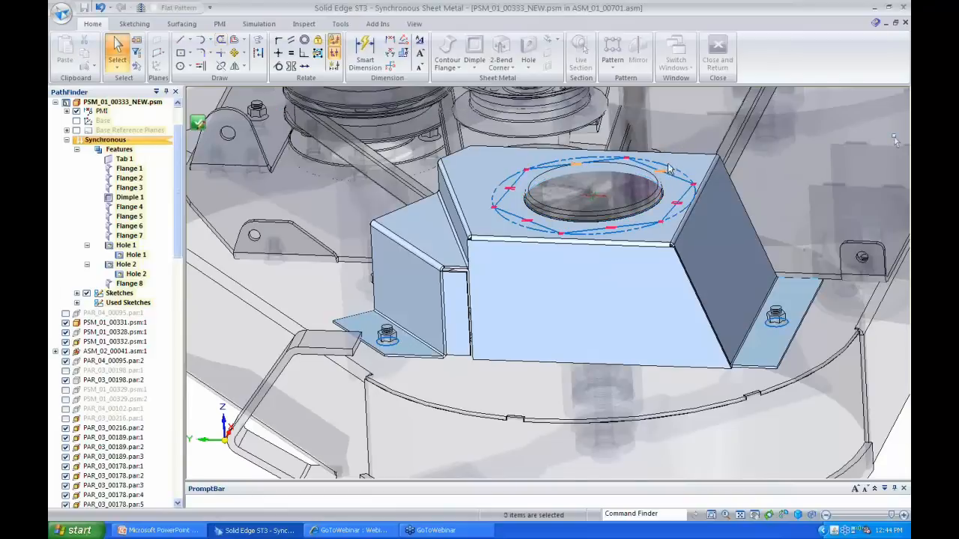
{"action": "left_click", "coordinate": [683, 173]}
{"action": "left_click", "coordinate": [894, 137]}
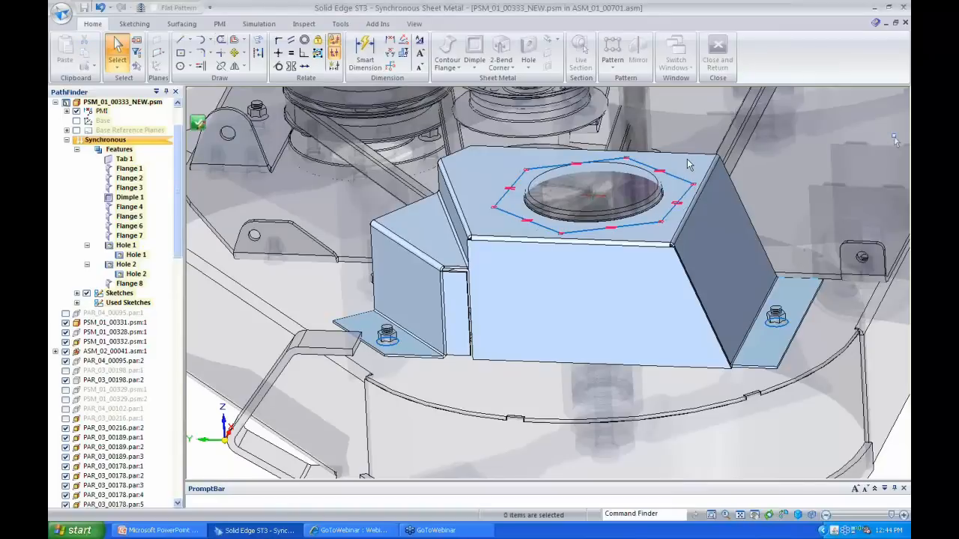
{"action": "right_click", "coordinate": [216, 223]}
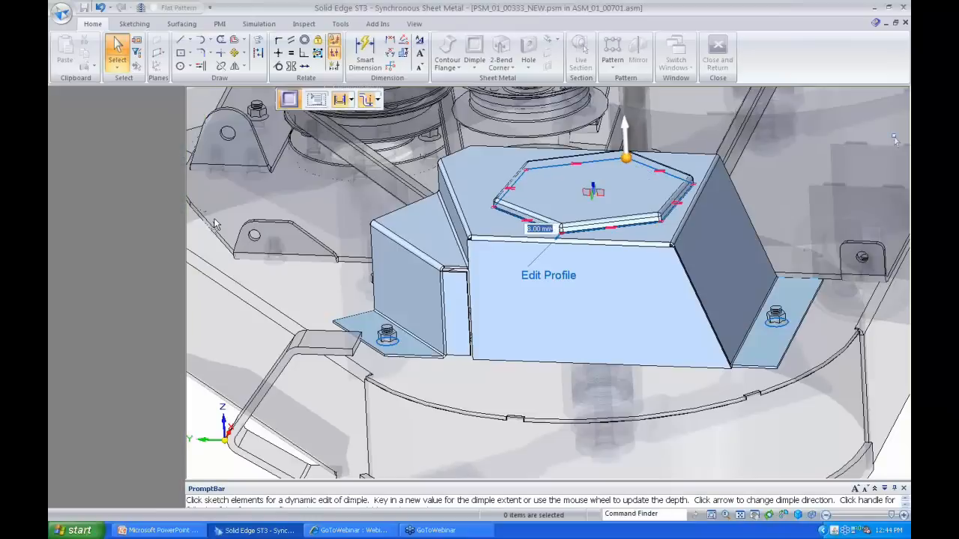
{"action": "right_click", "coordinate": [216, 223]}
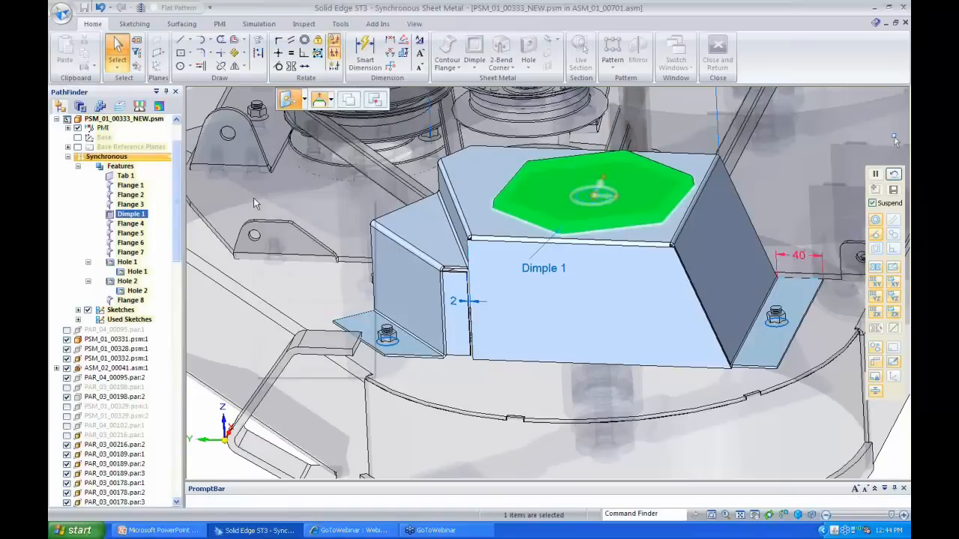
{"action": "left_click", "coordinate": [240, 185]}
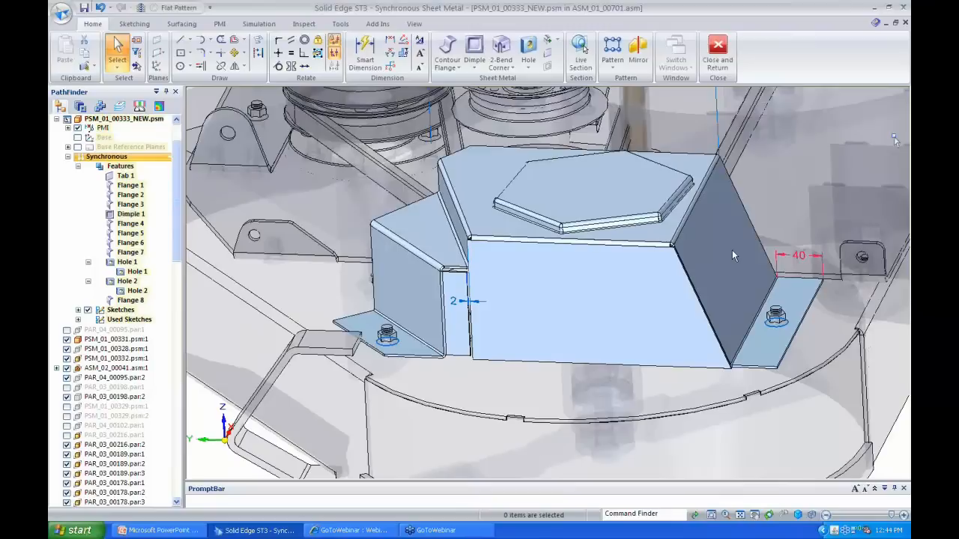
Return to the mower deck assembly and close it without saving the changes
{"action": "middle_click_drag", "start_coordinate": [731, 249], "coordinate": [746, 244]}
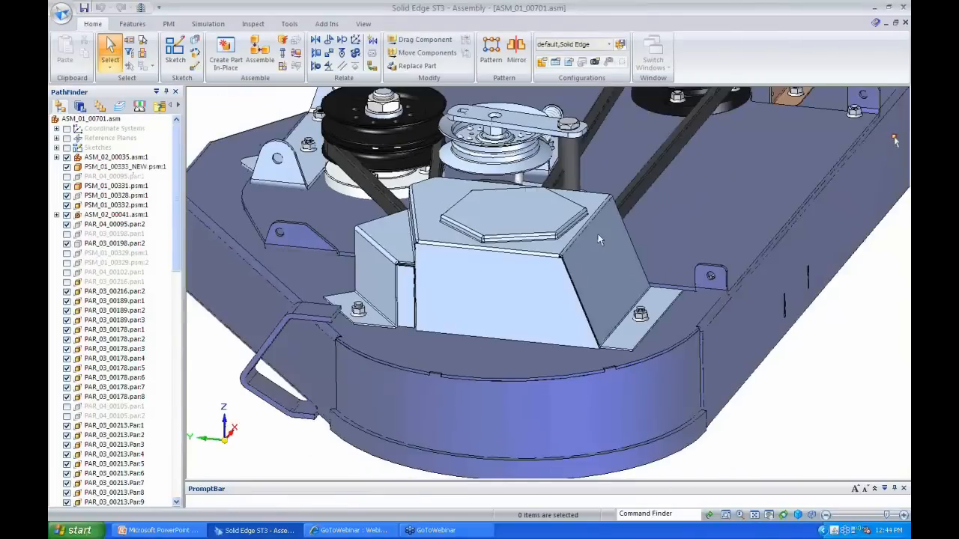
{"action": "middle_click_drag", "start_coordinate": [600, 240], "coordinate": [577, 187]}
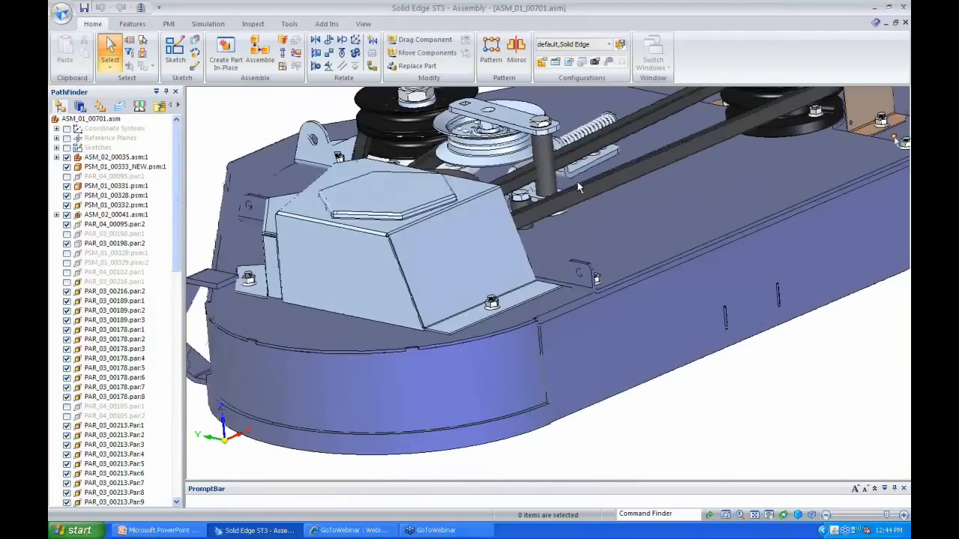
{"action": "scroll", "coordinate": [577, 181], "scroll_direction": "down", "scroll_amount": 1}
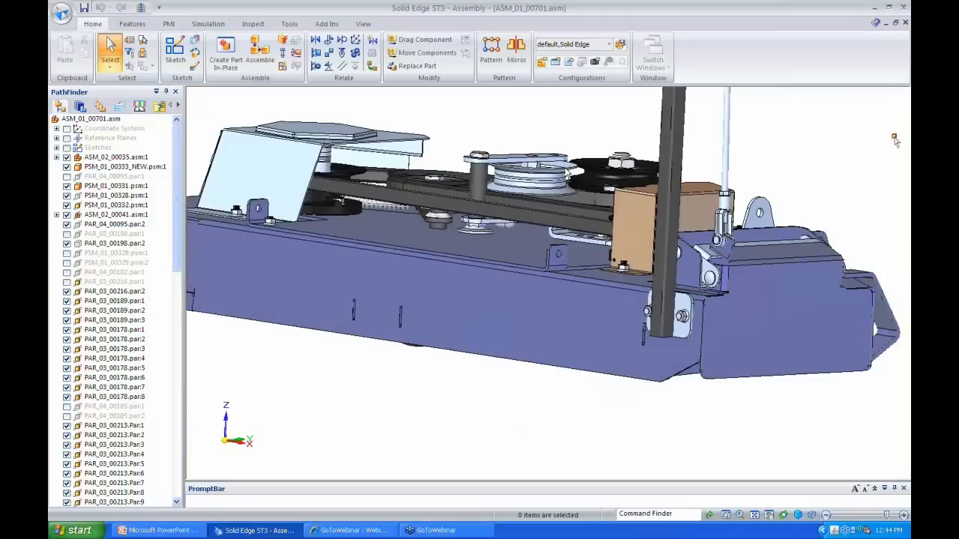
{"action": "middle_click_drag", "start_coordinate": [566, 170], "coordinate": [538, 151]}
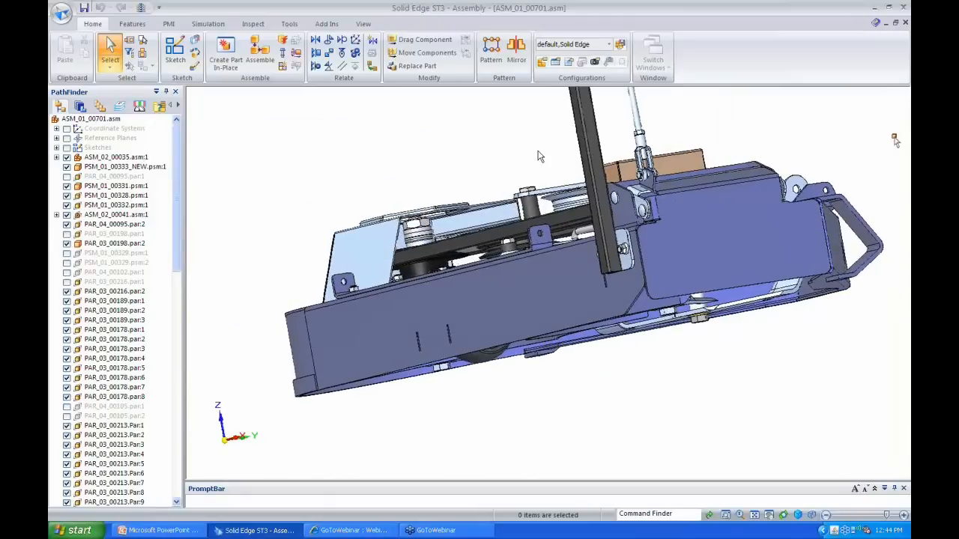
{"action": "middle_click_drag", "start_coordinate": [537, 156], "coordinate": [511, 146]}
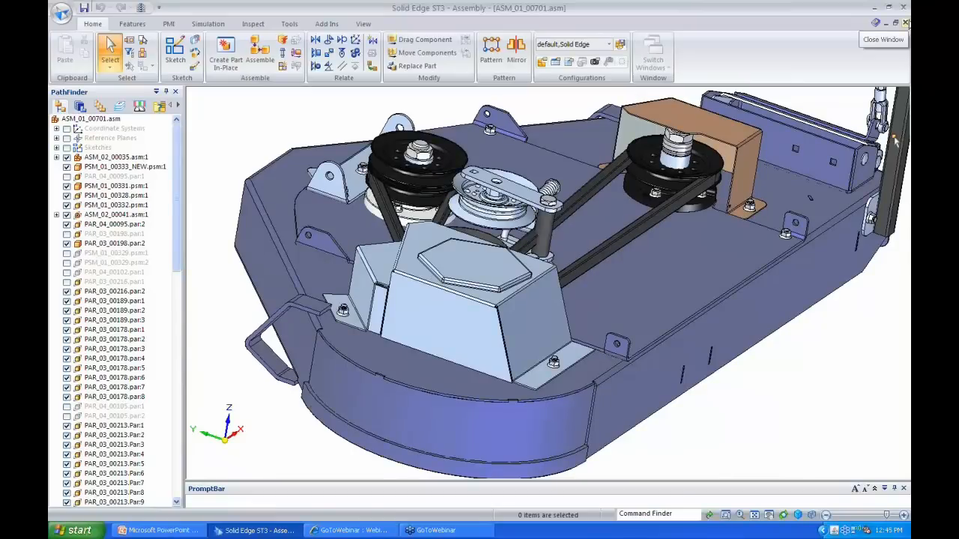
{"action": "left_click", "coordinate": [904, 23]}
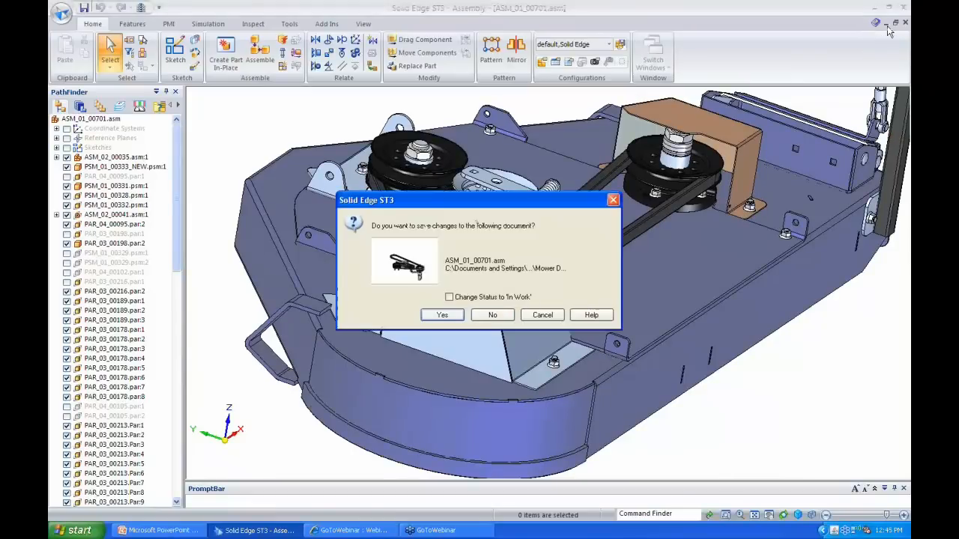
{"action": "left_click", "coordinate": [493, 315]}
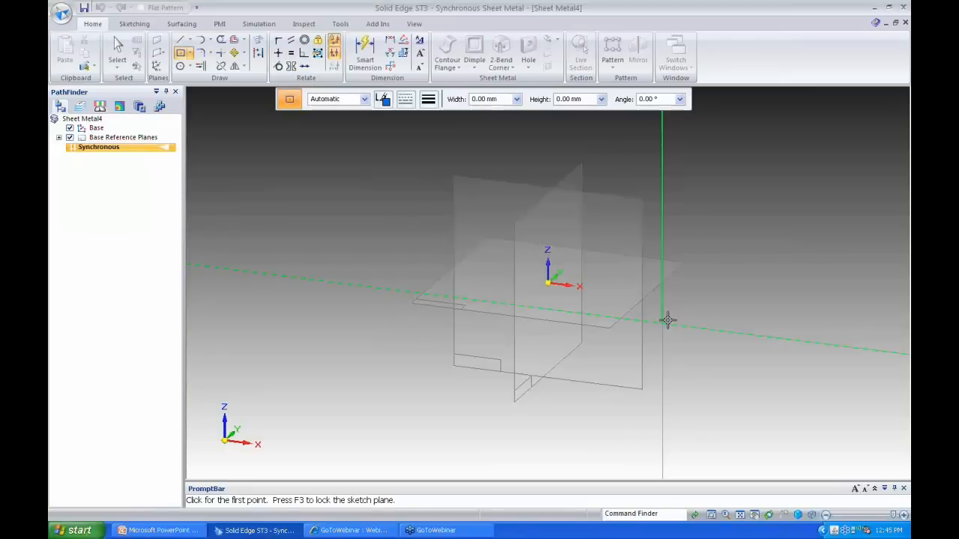
Sketch a 200 by 200 mm rectangle at 0°, centred on the origin of a new sheet metal document, and create a base tab from it
{"action": "left_click", "coordinate": [667, 320]}
{"action": "type", "text": "200"}
{"action": "key", "text": "Tab"}
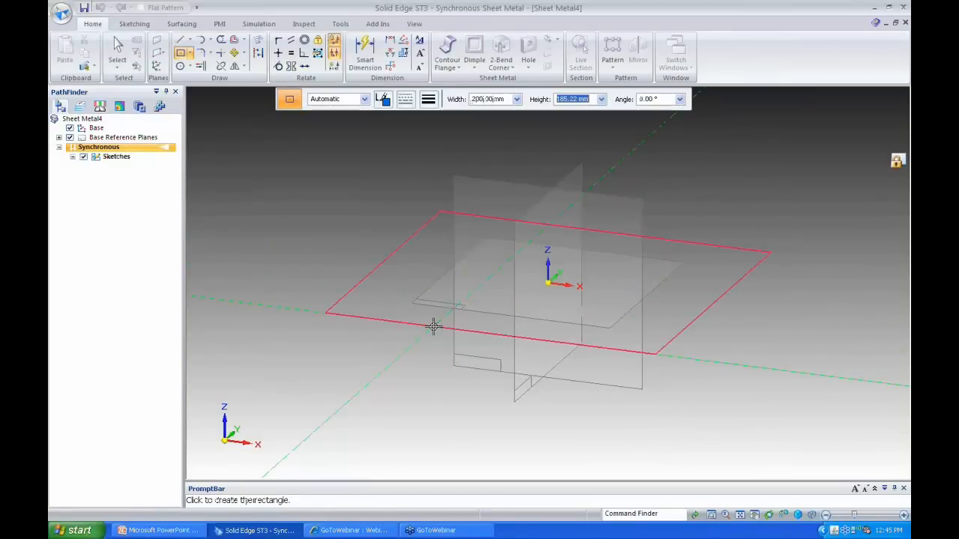
{"action": "type", "text": "200"}
{"action": "key", "text": "Tab"}
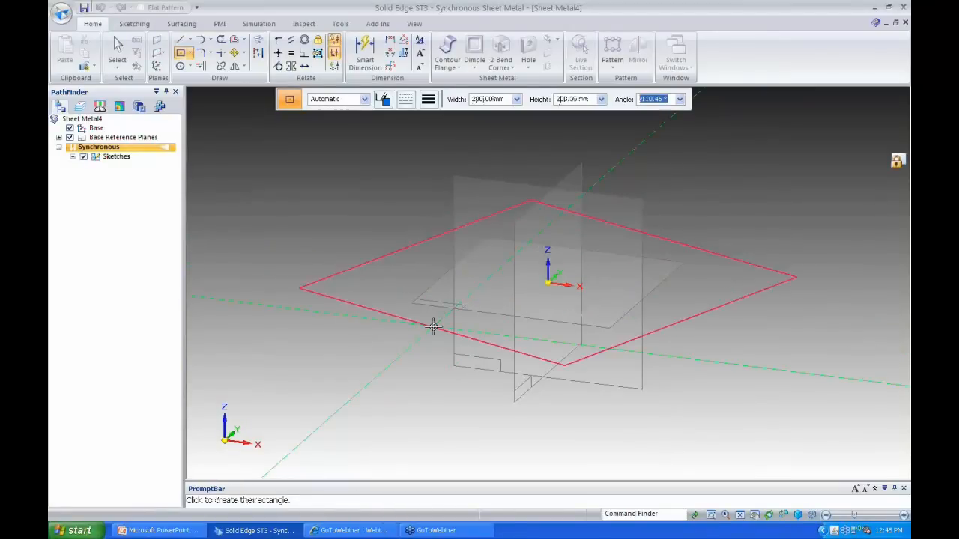
{"action": "type", "text": "0"}
{"action": "left_click", "coordinate": [433, 326]}
{"action": "key", "text": "Escape"}
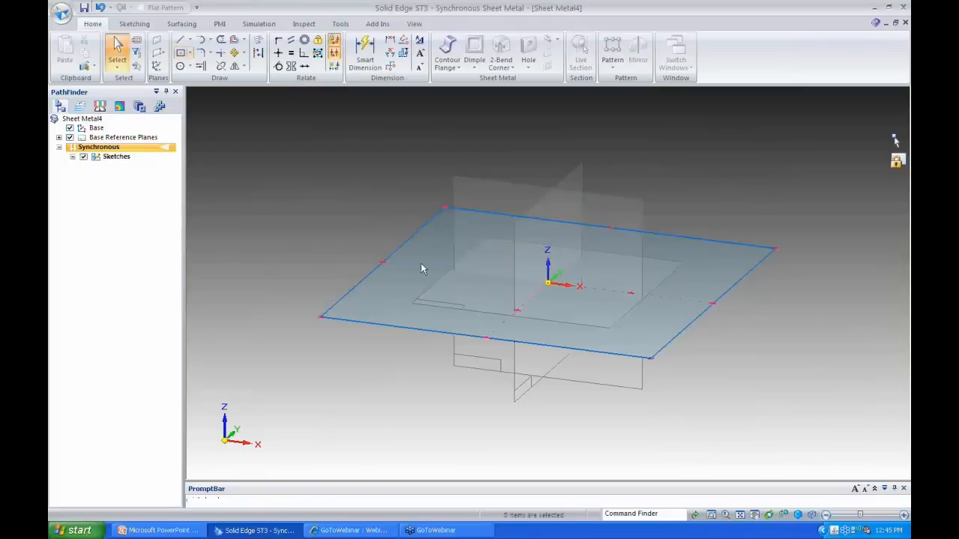
{"action": "left_click", "coordinate": [421, 269]}
{"action": "left_click", "coordinate": [419, 247]}
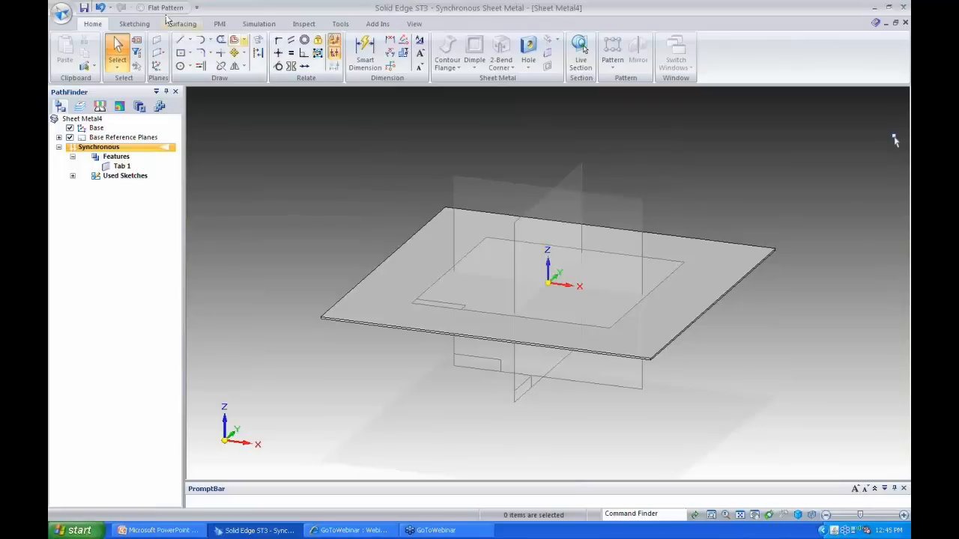
{"action": "left_click", "coordinate": [60, 9]}
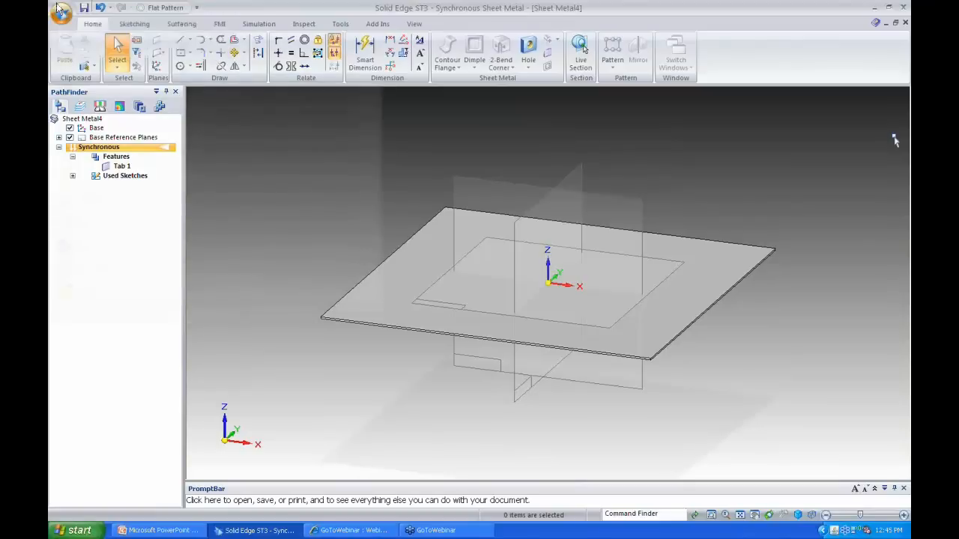
{"action": "mouse_move", "coordinate": [95, 176]}
{"action": "left_click", "coordinate": [255, 65]}
{"action": "left_click", "coordinate": [452, 423]}
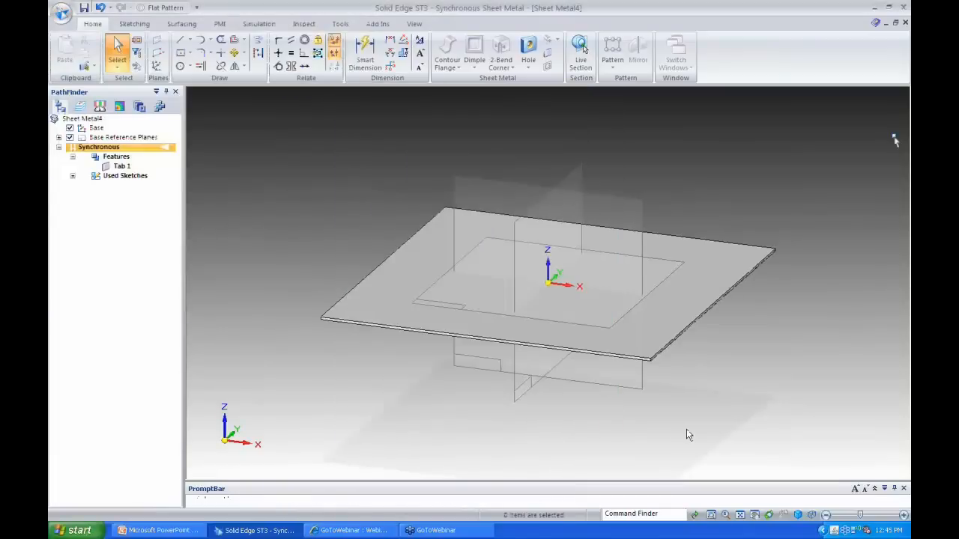
Select the tab's front and right edge faces, and add all faces parallel to the front one with the Selection Manager
{"action": "left_click", "coordinate": [606, 359]}
{"action": "left_click", "coordinate": [705, 311], "text": "ctrl"}
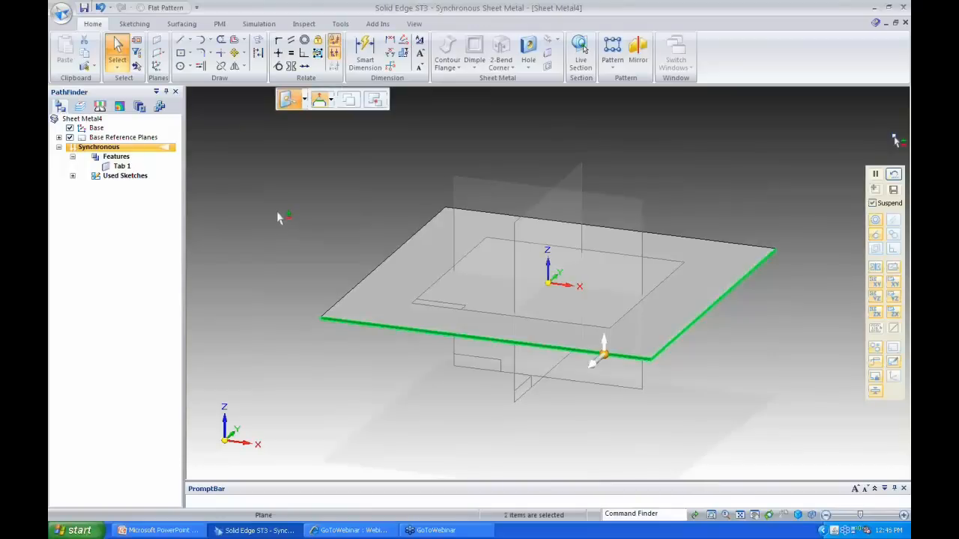
{"action": "left_click", "coordinate": [117, 71]}
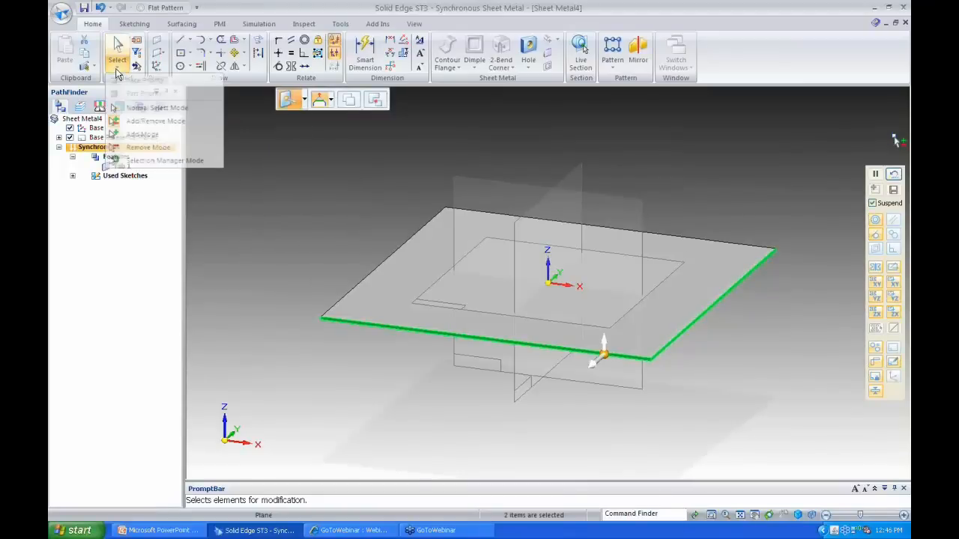
{"action": "left_click", "coordinate": [167, 162]}
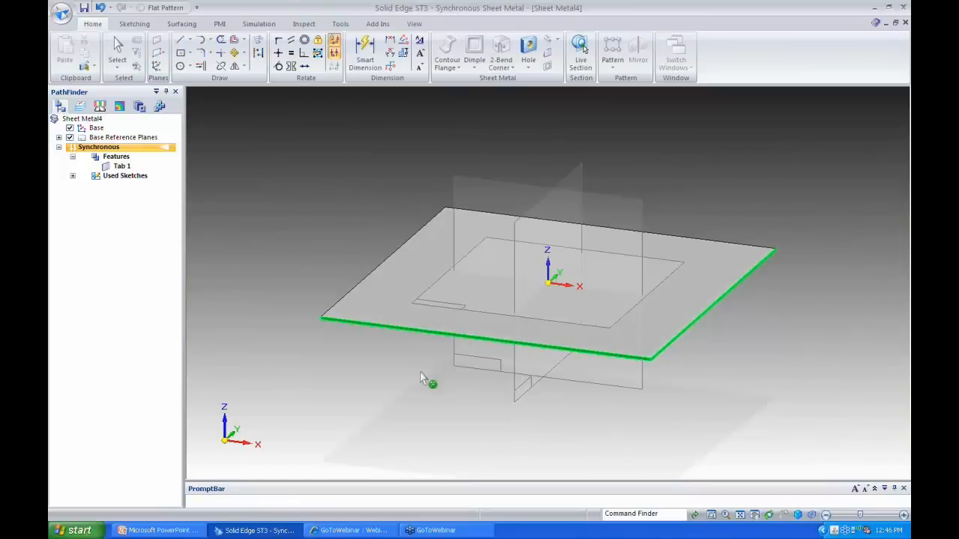
{"action": "left_click", "coordinate": [483, 345]}
{"action": "mouse_move", "coordinate": [545, 346]}
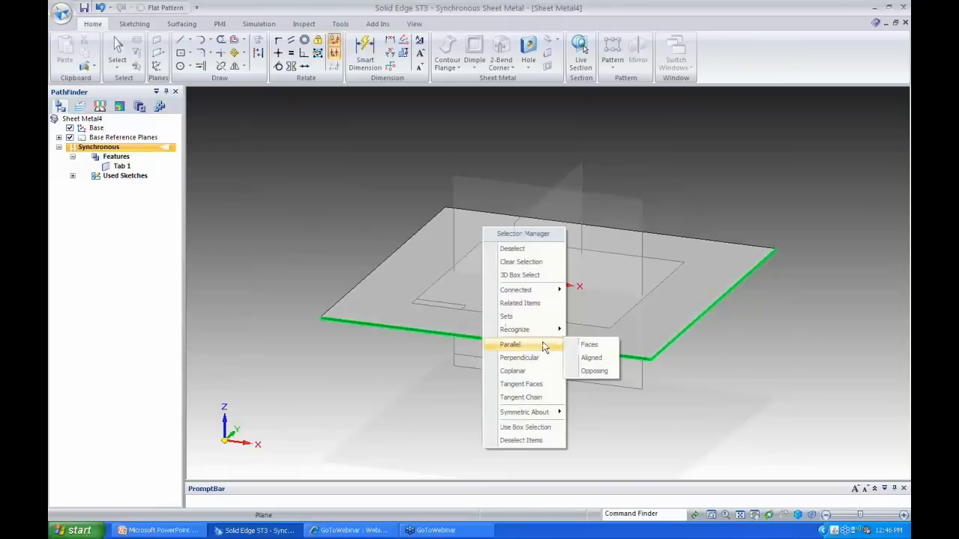
{"action": "left_click", "coordinate": [584, 343]}
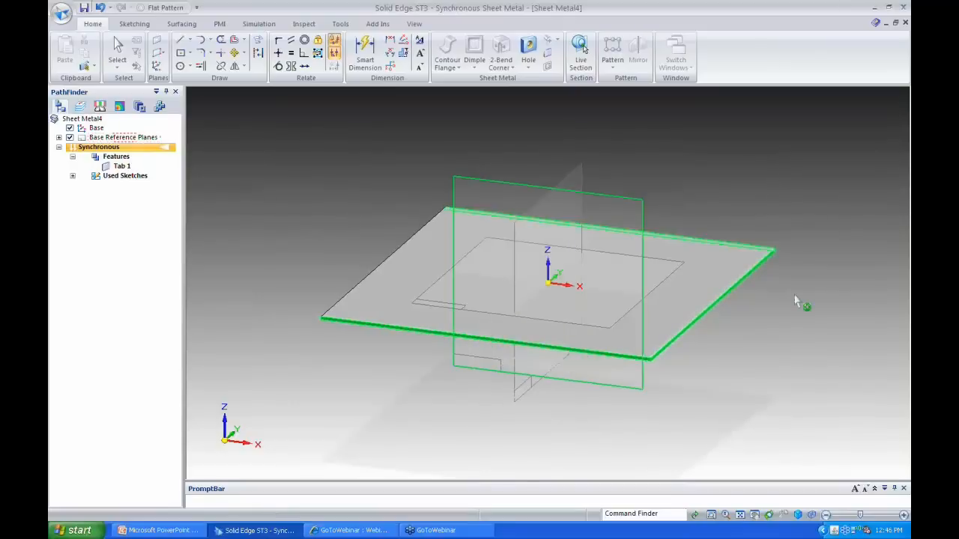
{"action": "middle_click_drag", "start_coordinate": [795, 295], "coordinate": [784, 307]}
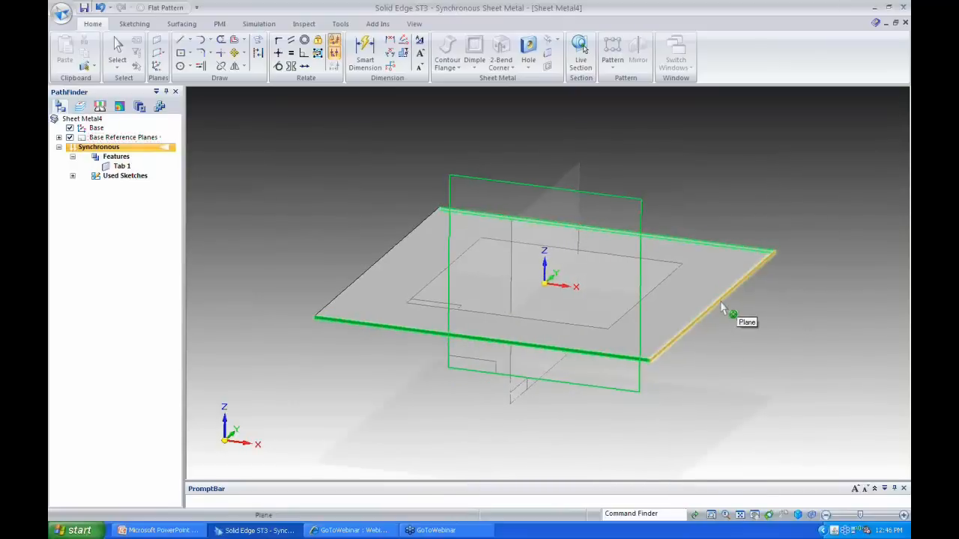
Add all faces parallel to the tab's right edge face to the selection, and hide the base reference planes
{"action": "right_click", "coordinate": [722, 307]}
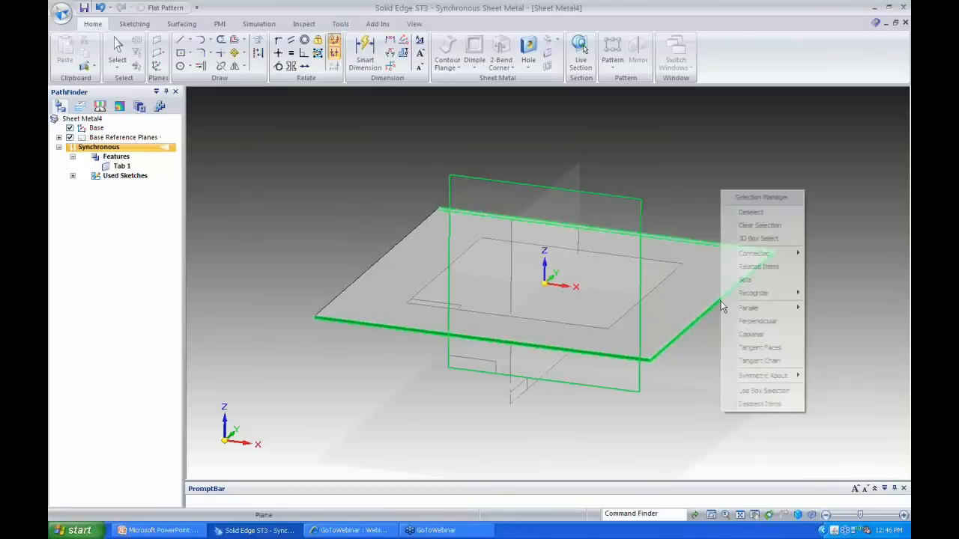
{"action": "left_click", "coordinate": [824, 313]}
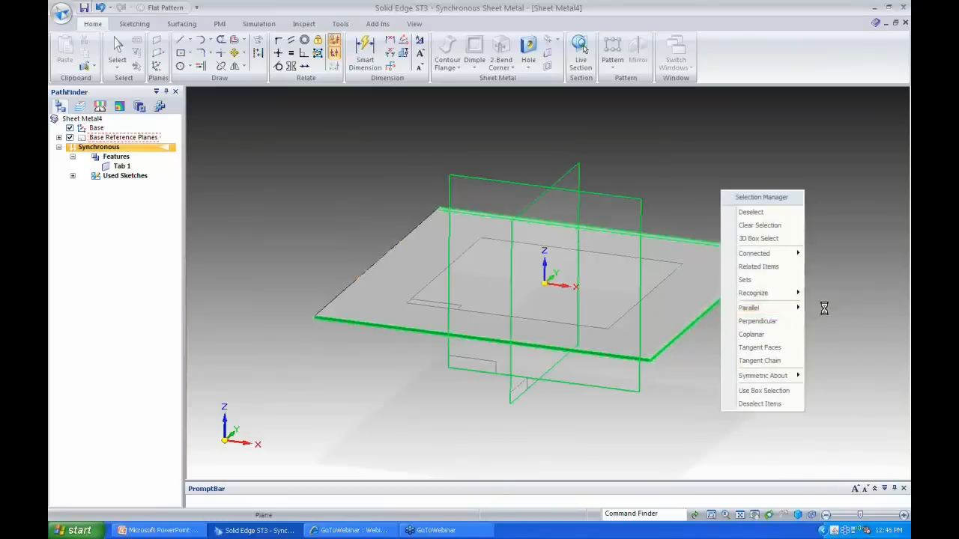
{"action": "left_click", "coordinate": [69, 137]}
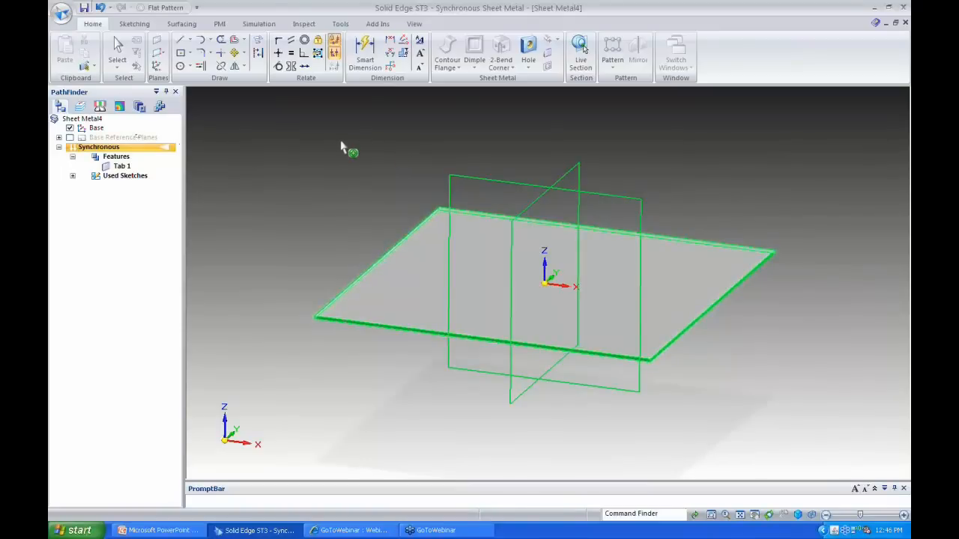
Leave Selection Manager mode and clear the selection that includes the reference planes
{"action": "left_click", "coordinate": [117, 68]}
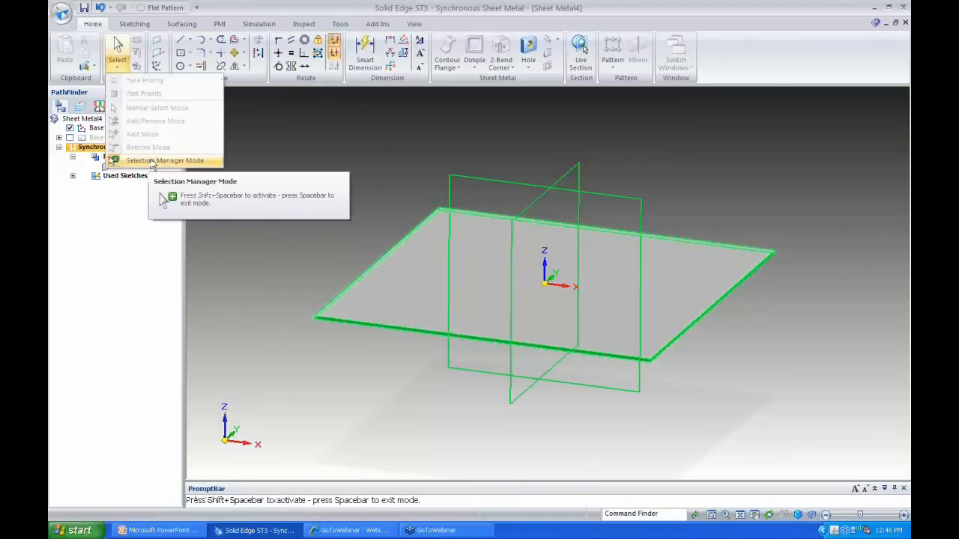
{"action": "left_click", "coordinate": [152, 161]}
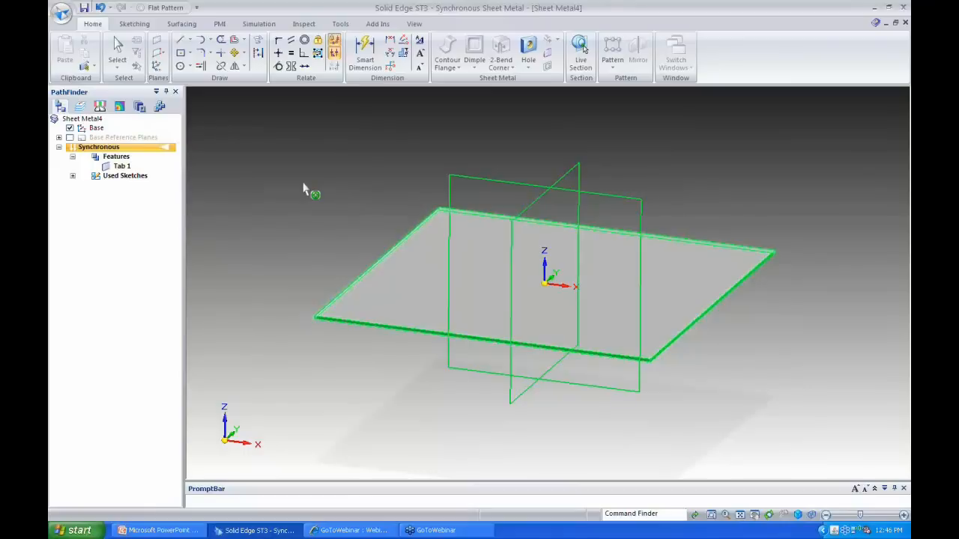
{"action": "key", "text": "shift+space"}
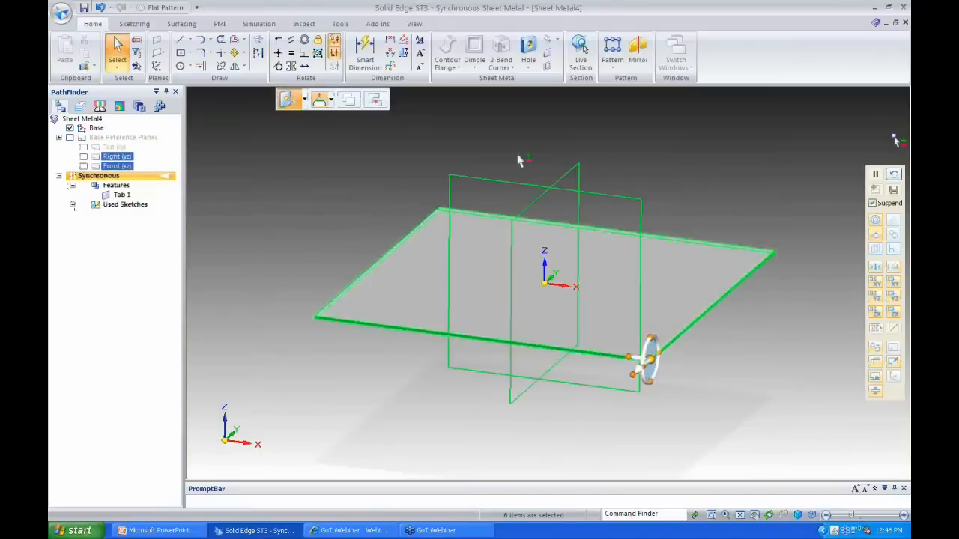
{"action": "left_click_drag", "start_coordinate": [649, 373], "coordinate": [597, 346]}
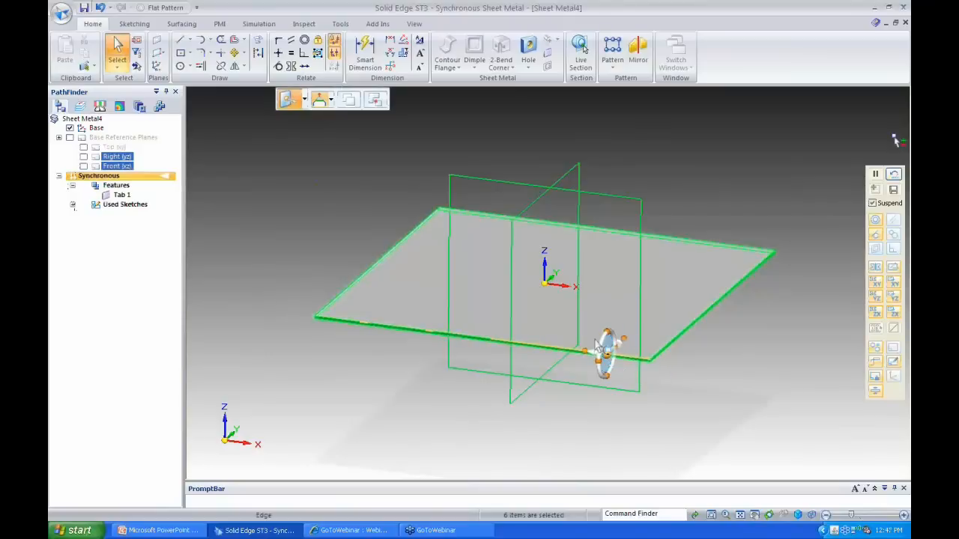
{"action": "key", "text": "Escape"}
Reselect the tab's front and right edge faces, and add the faces parallel to the front one with the Selection Manager
{"action": "left_click", "coordinate": [466, 340]}
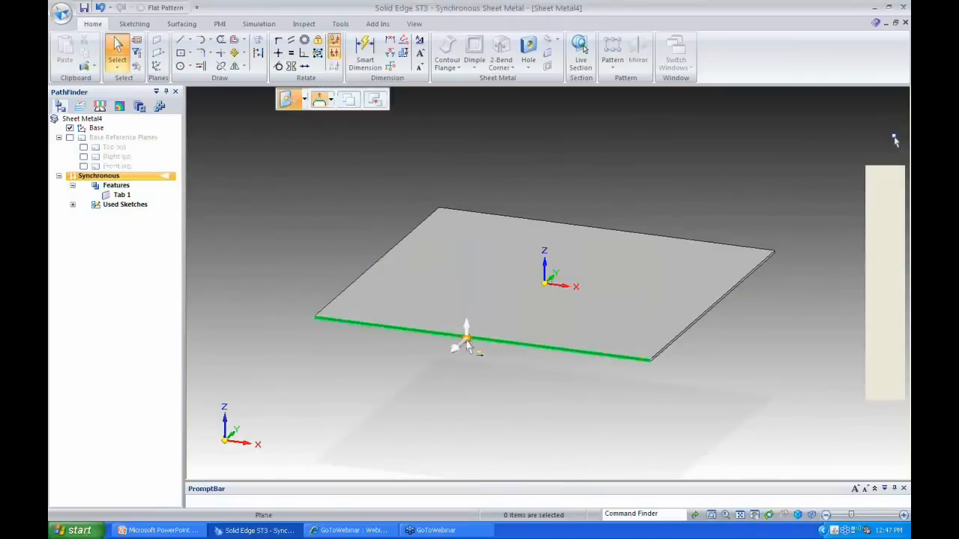
{"action": "left_click", "coordinate": [705, 316], "text": "ctrl"}
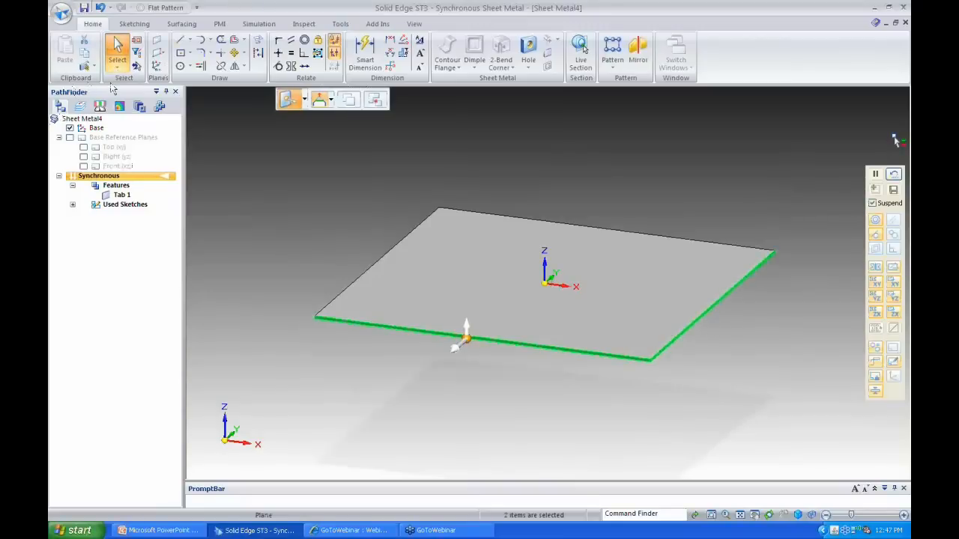
{"action": "left_click", "coordinate": [116, 68]}
{"action": "left_click", "coordinate": [146, 164]}
{"action": "left_click", "coordinate": [450, 333]}
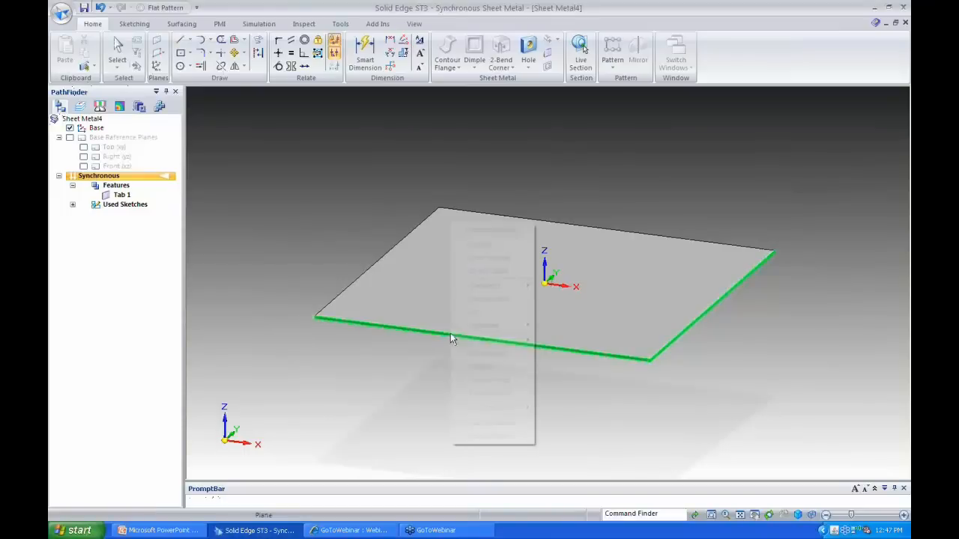
{"action": "mouse_move", "coordinate": [517, 341]}
{"action": "left_click", "coordinate": [566, 342]}
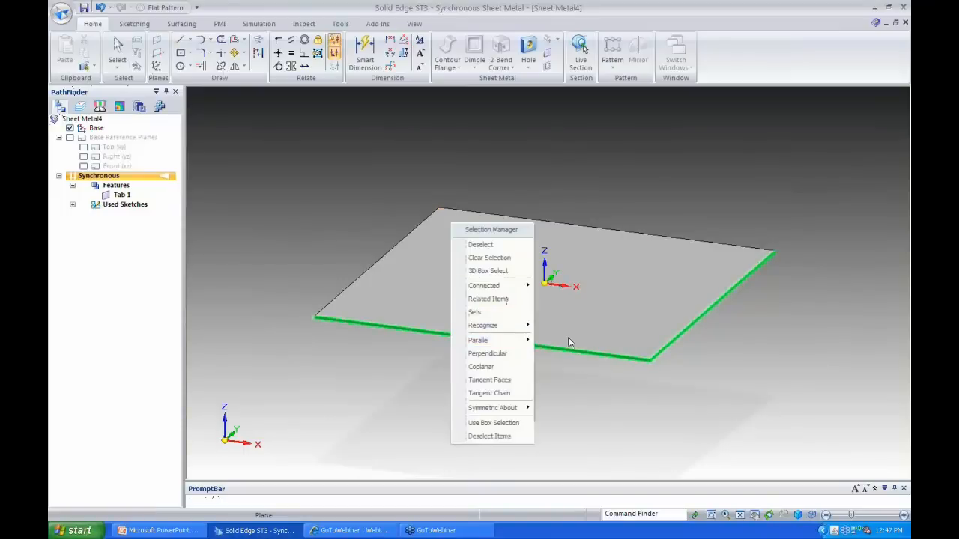
Add the faces parallel to the tab's right edge face to the selection and leave Selection Manager mode
{"action": "left_click", "coordinate": [685, 334]}
{"action": "mouse_move", "coordinate": [730, 336]}
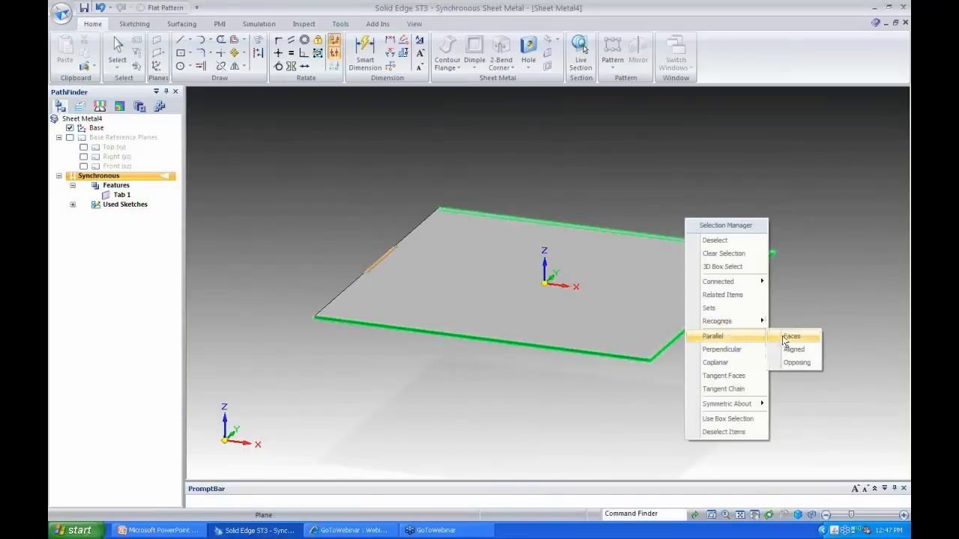
{"action": "left_click", "coordinate": [782, 335]}
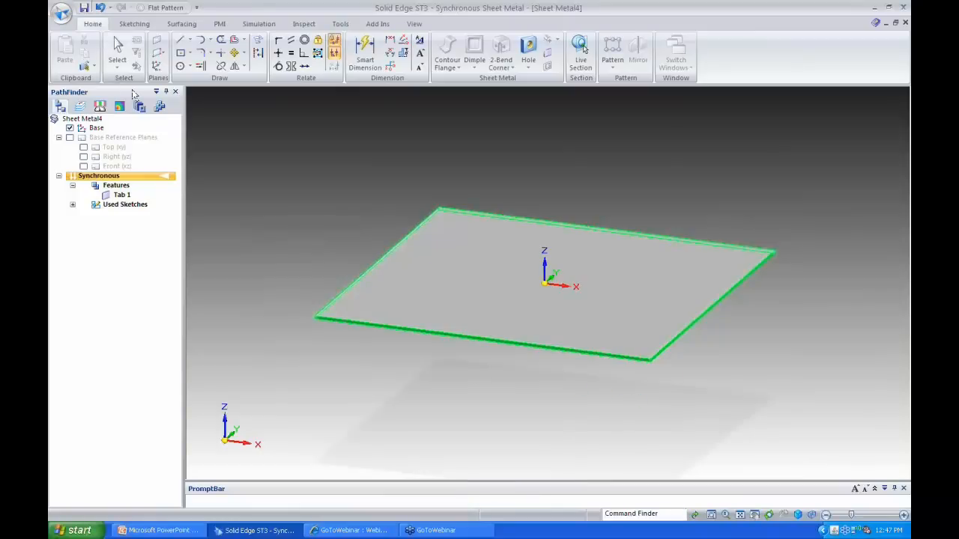
{"action": "left_click", "coordinate": [342, 193]}
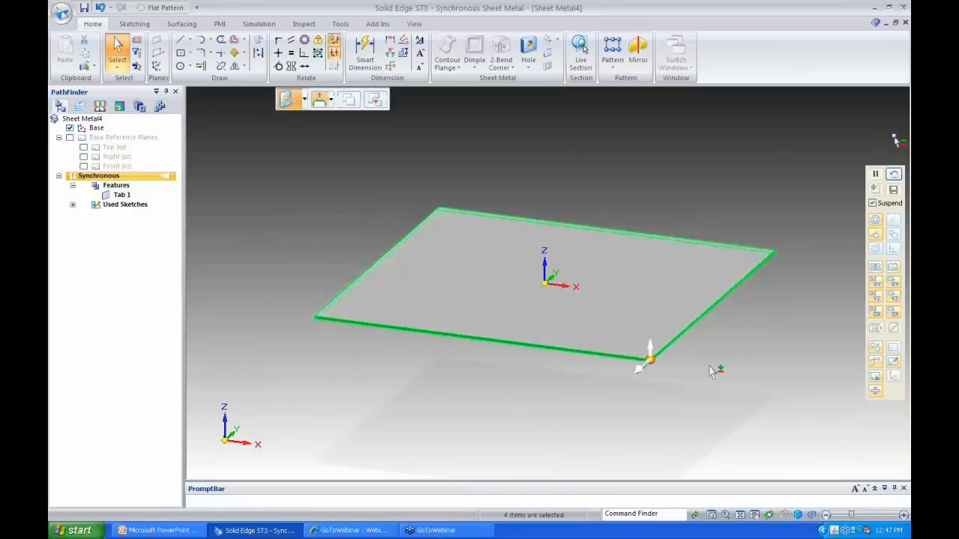
Create flanges along all four selected edges of the tab, with a 50 mm length and a 90° bend angle
{"action": "left_click", "coordinate": [650, 352]}
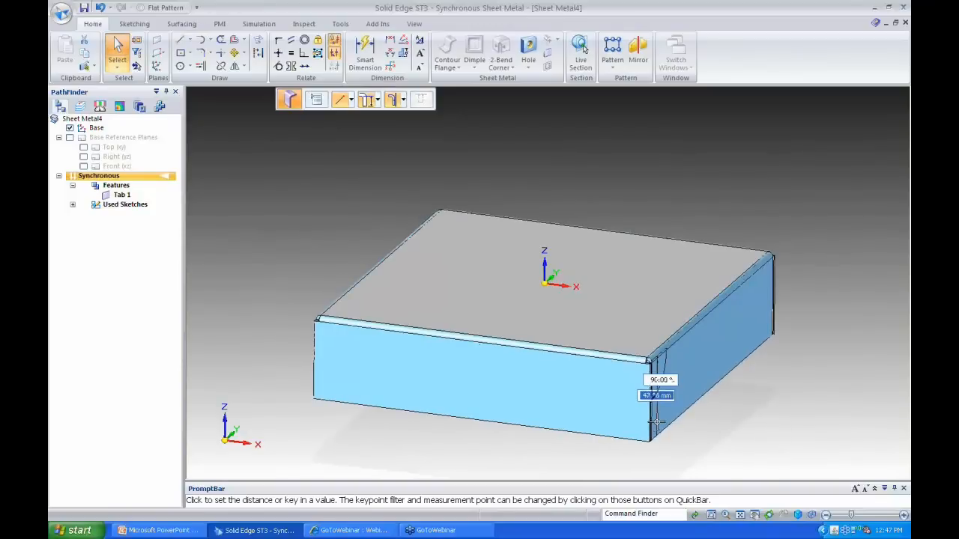
{"action": "key", "text": "Tab"}
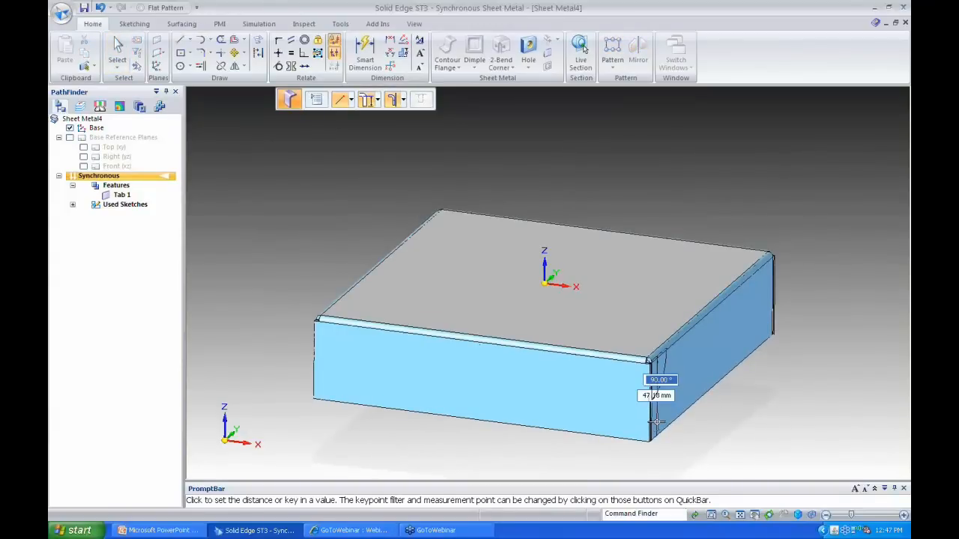
{"action": "key", "text": "Tab"}
{"action": "left_click", "coordinate": [656, 423]}
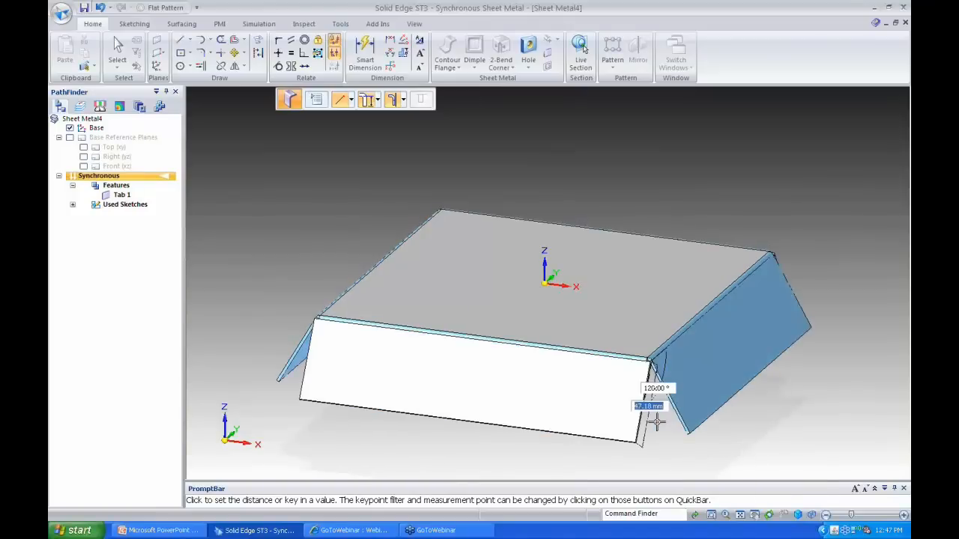
{"action": "type", "text": "50"}
{"action": "key", "text": "Tab"}
{"action": "type", "text": "90"}
{"action": "key", "text": "Return"}
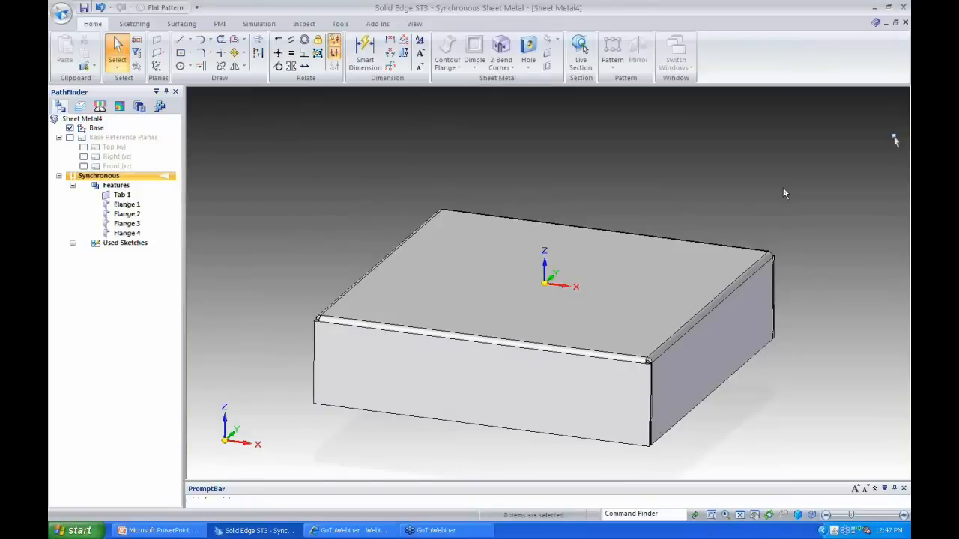
Apply Close 2-Bend Corner with the Open treatment to the bends of the front and right flanges
{"action": "key", "text": "ctrl+Left"}
{"action": "key", "text": "ctrl+Left"}
{"action": "key", "text": "ctrl+Left"}
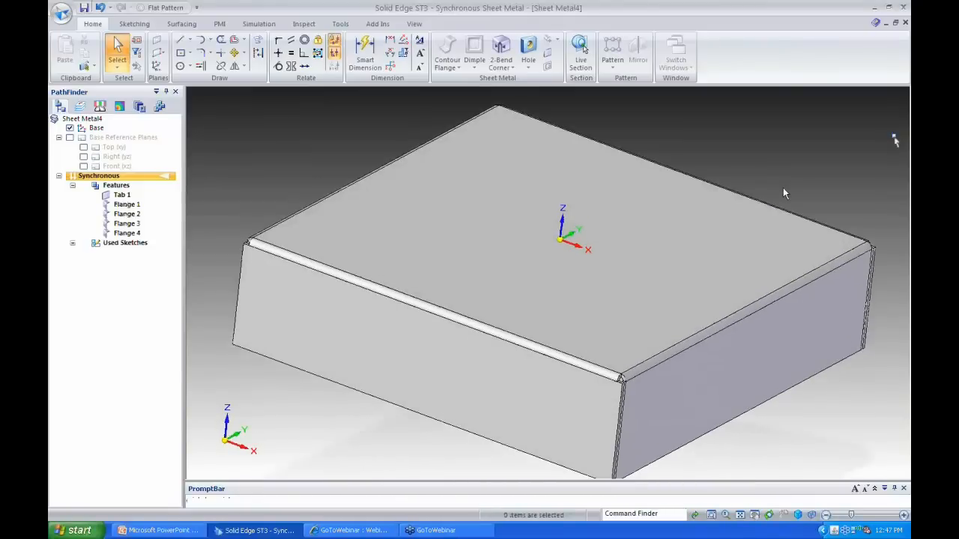
{"action": "key", "text": "ctrl+i"}
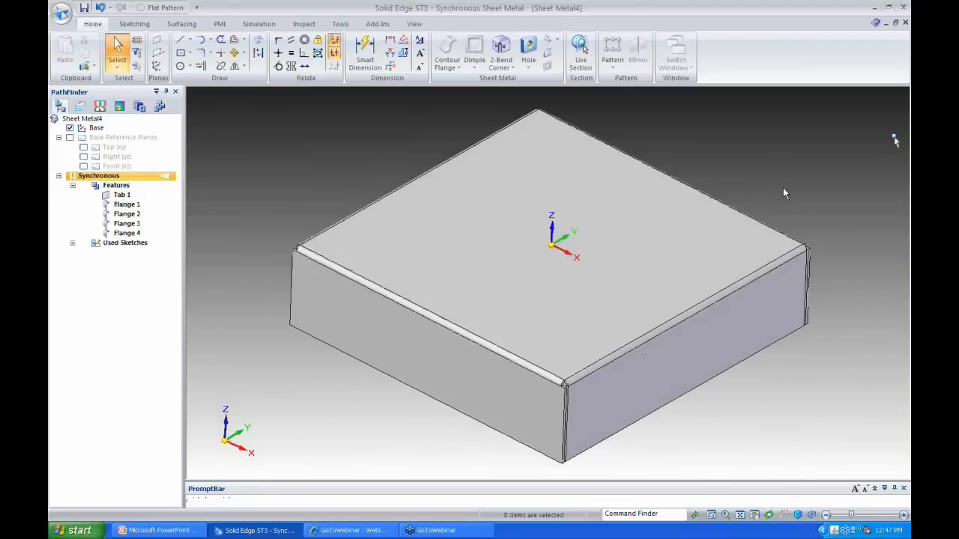
{"action": "left_click", "coordinate": [711, 515]}
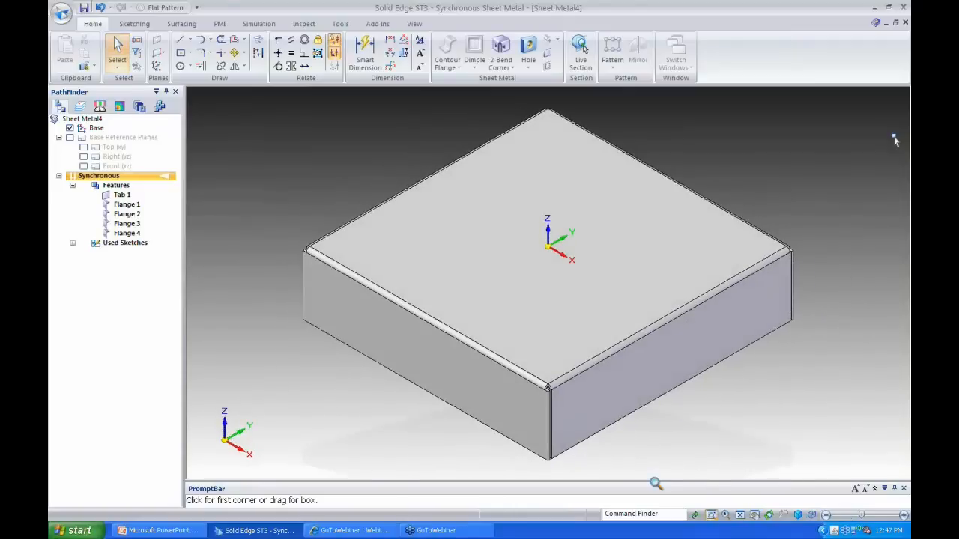
{"action": "left_click_drag", "start_coordinate": [491, 374], "coordinate": [587, 415]}
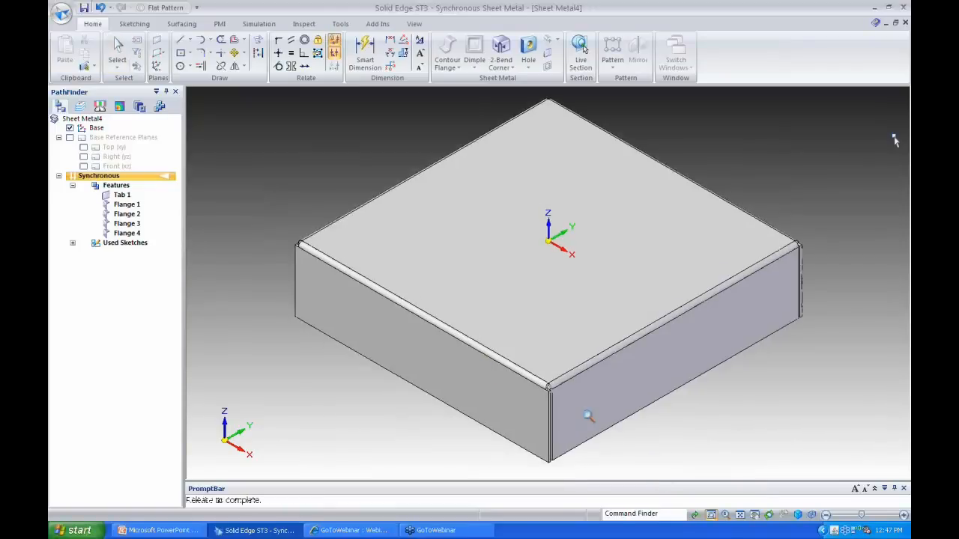
{"action": "left_click", "coordinate": [511, 68]}
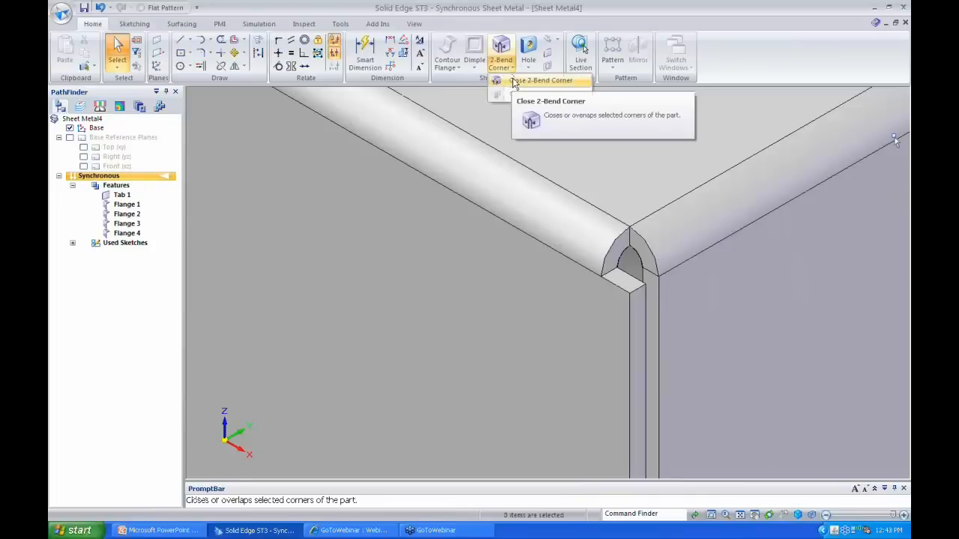
{"action": "left_click", "coordinate": [524, 81]}
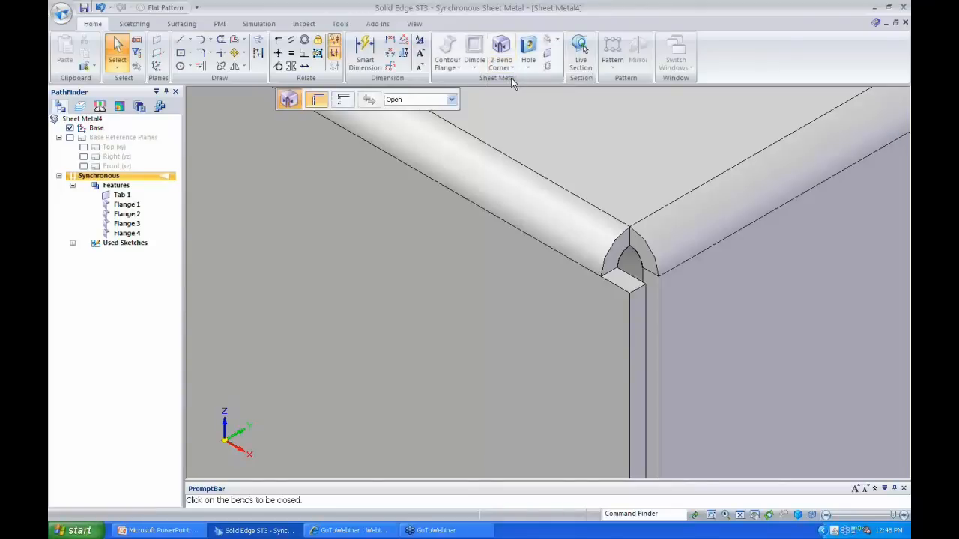
{"action": "left_click", "coordinate": [524, 217]}
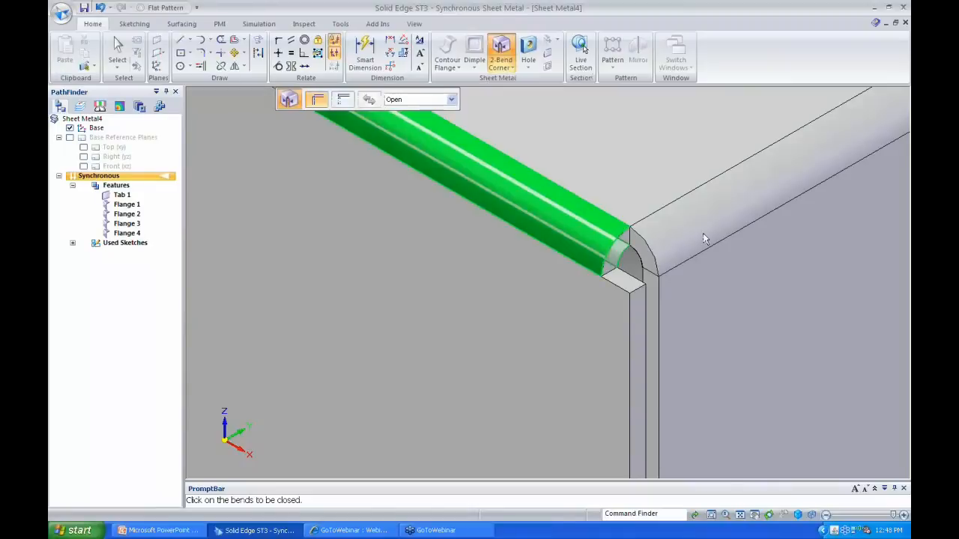
{"action": "left_click", "coordinate": [705, 232]}
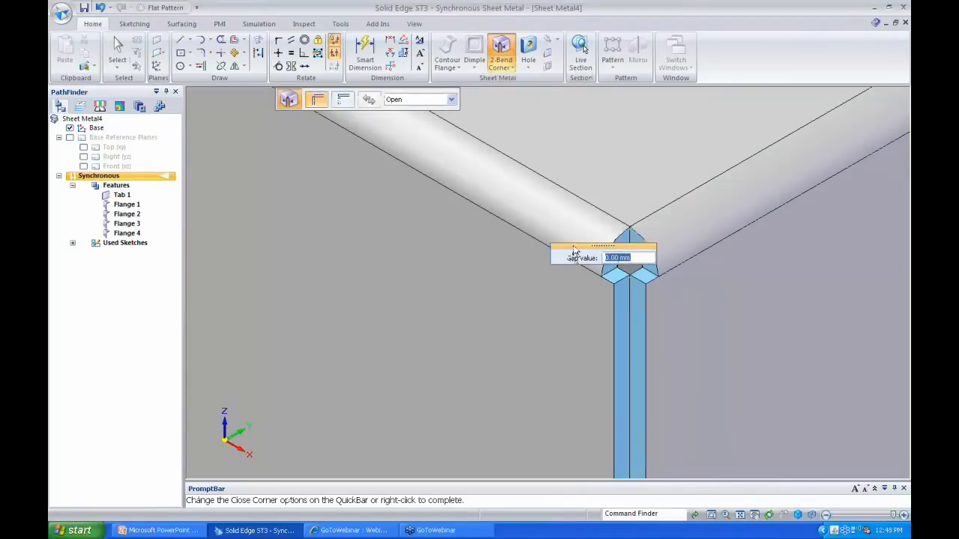
Set the closed corner's gap value to 0.50 mm and complete the corner
{"action": "left_click_drag", "start_coordinate": [575, 251], "coordinate": [350, 210]}
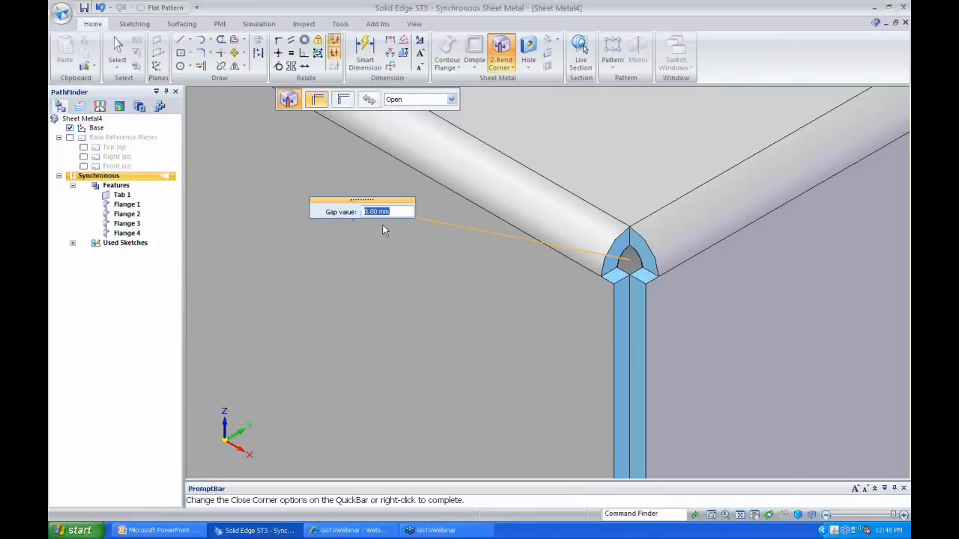
{"action": "left_click", "coordinate": [318, 105]}
{"action": "key", "text": "Return"}
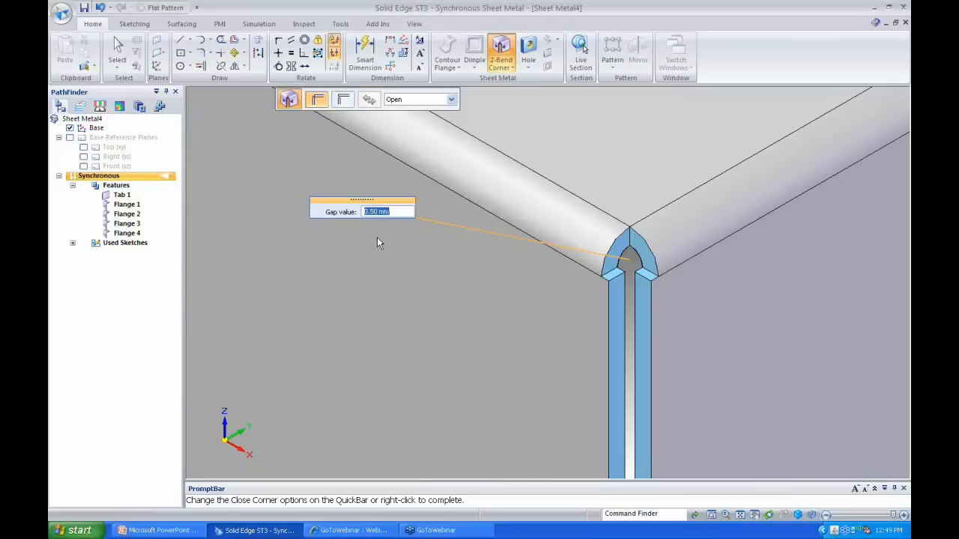
{"action": "right_click", "coordinate": [377, 243]}
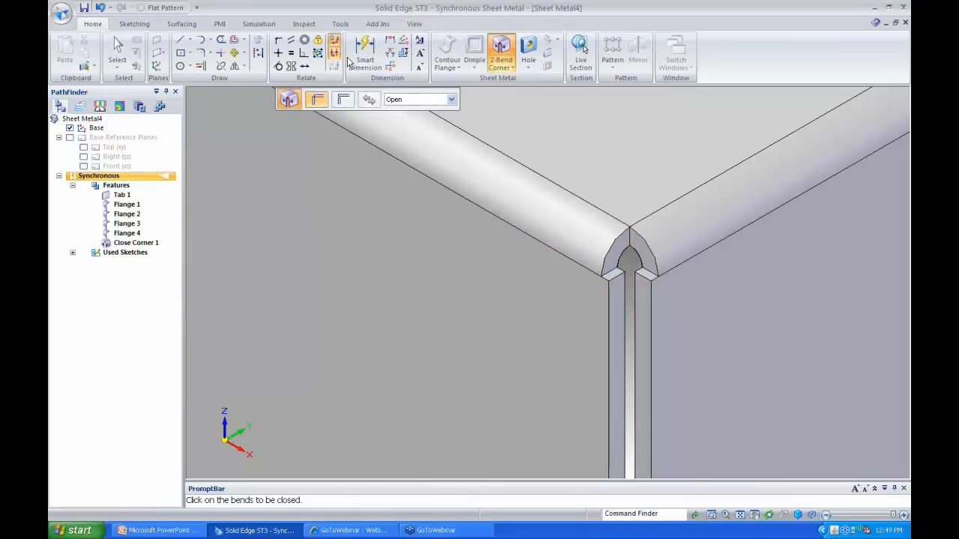
Lock the sketch plane to the small face at the closed corner and draw a diagonal line across the gap between the two flange corners
{"action": "left_click", "coordinate": [184, 39]}
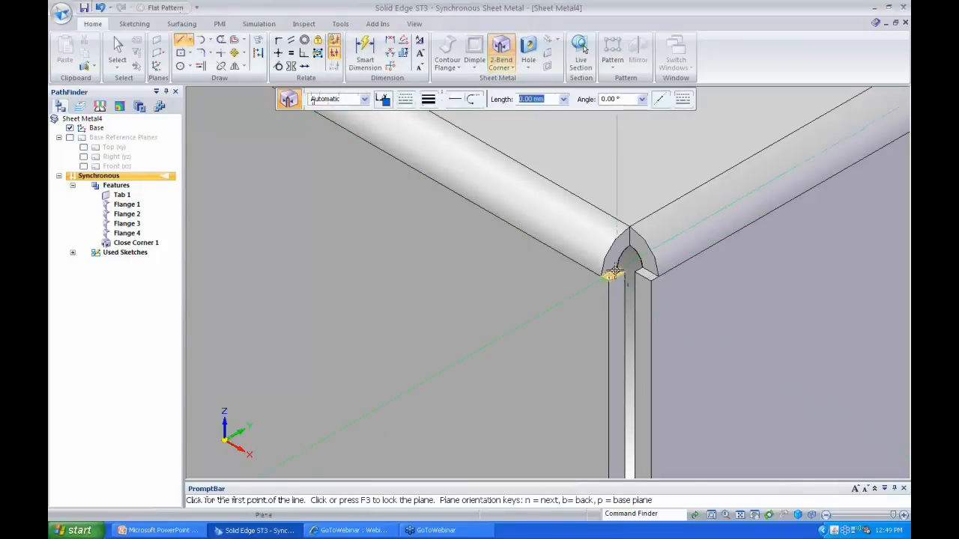
{"action": "key", "text": "F3"}
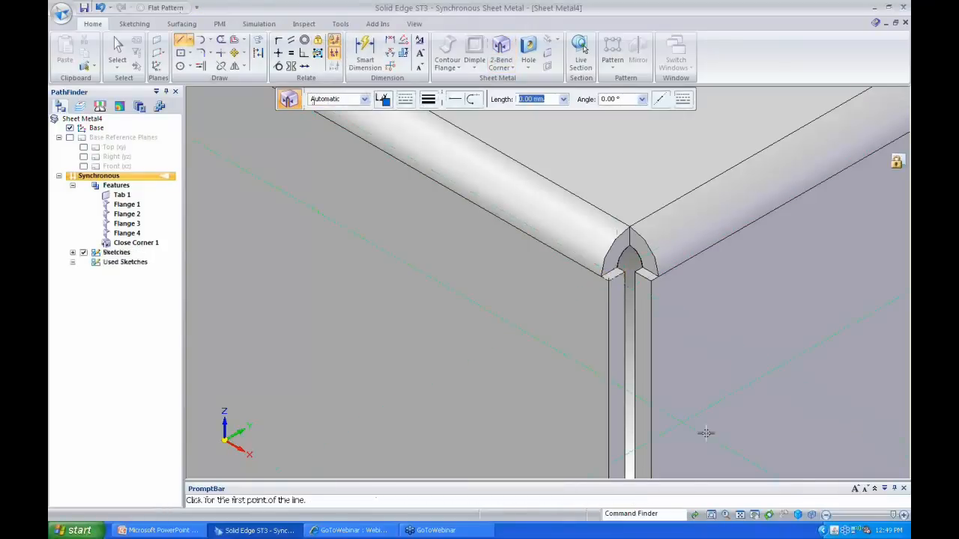
{"action": "left_click", "coordinate": [797, 515]}
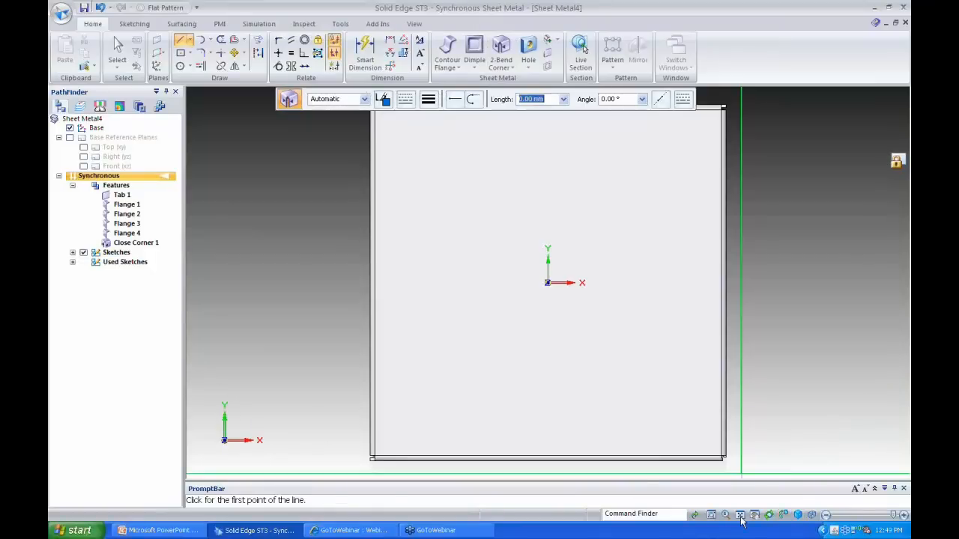
{"action": "left_click_drag", "start_coordinate": [698, 441], "coordinate": [745, 469]}
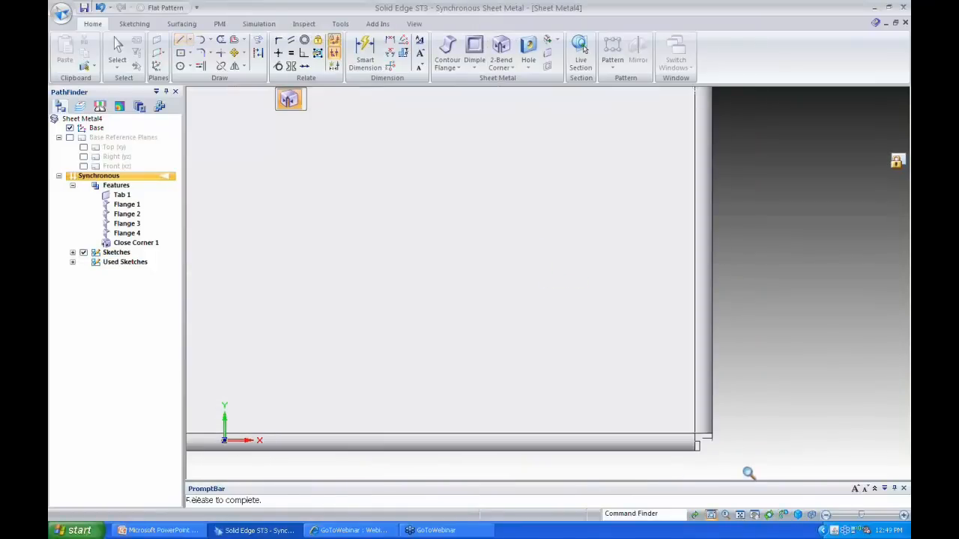
{"action": "left_click_drag", "start_coordinate": [488, 264], "coordinate": [696, 437]}
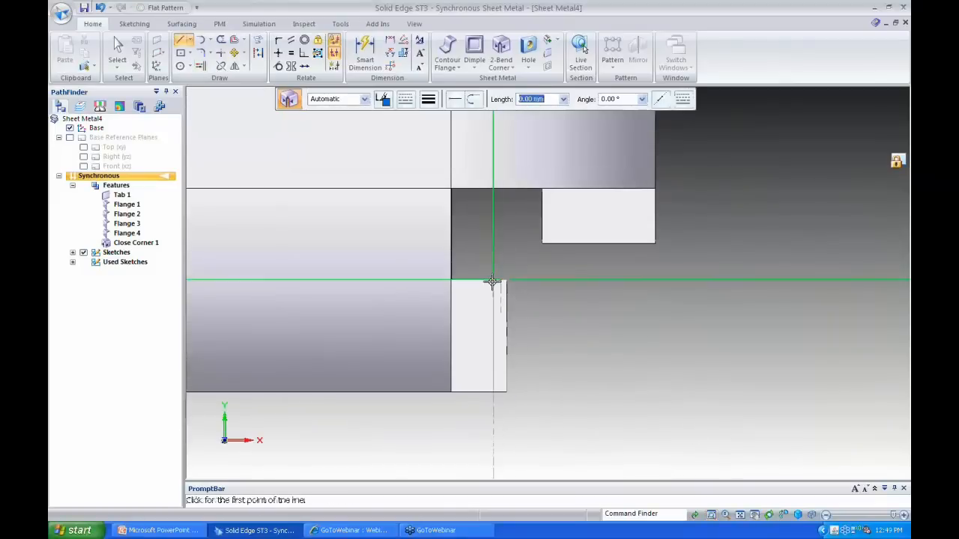
{"action": "left_click", "coordinate": [506, 281]}
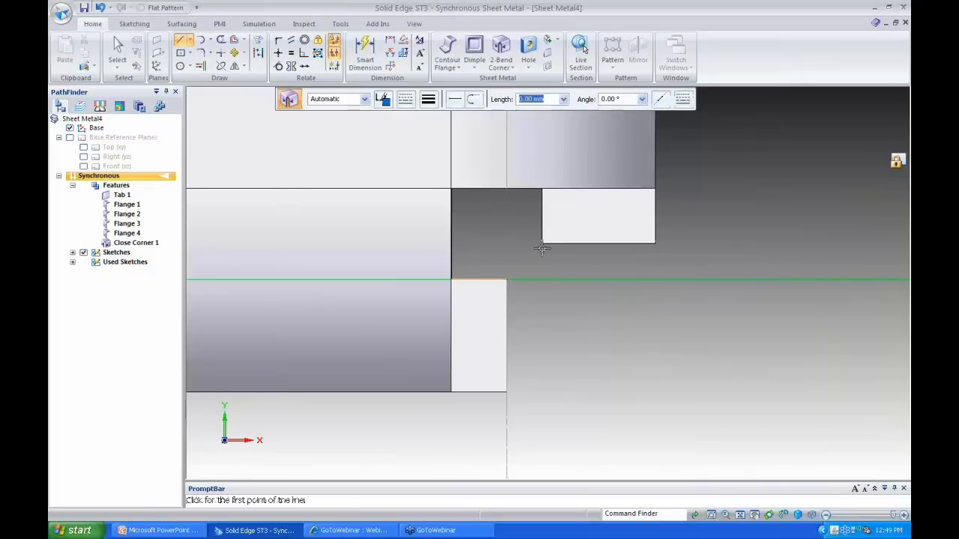
{"action": "left_click", "coordinate": [542, 244]}
{"action": "key", "text": "Escape"}
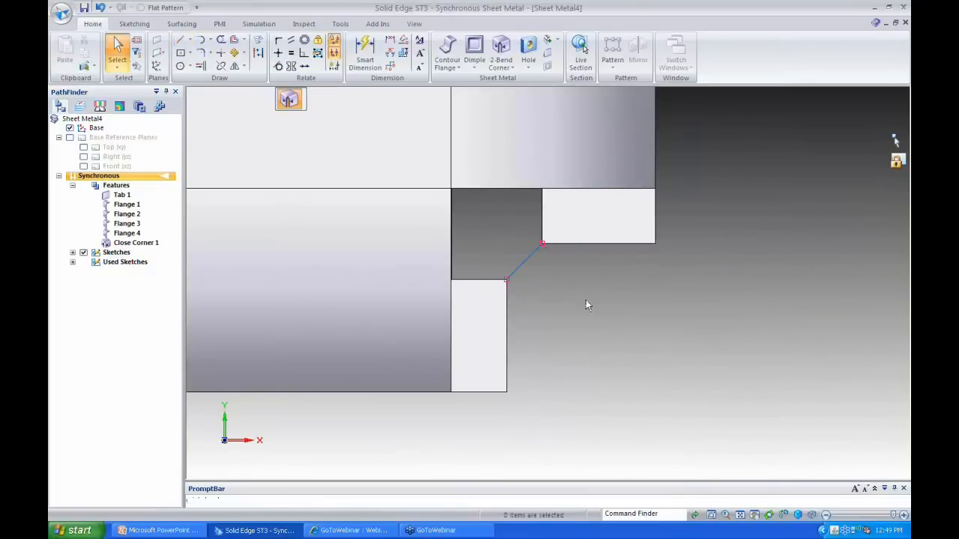
Open the closed corner's definition to inspect its gap value beside the diagonal line
{"action": "left_click", "coordinate": [142, 244]}
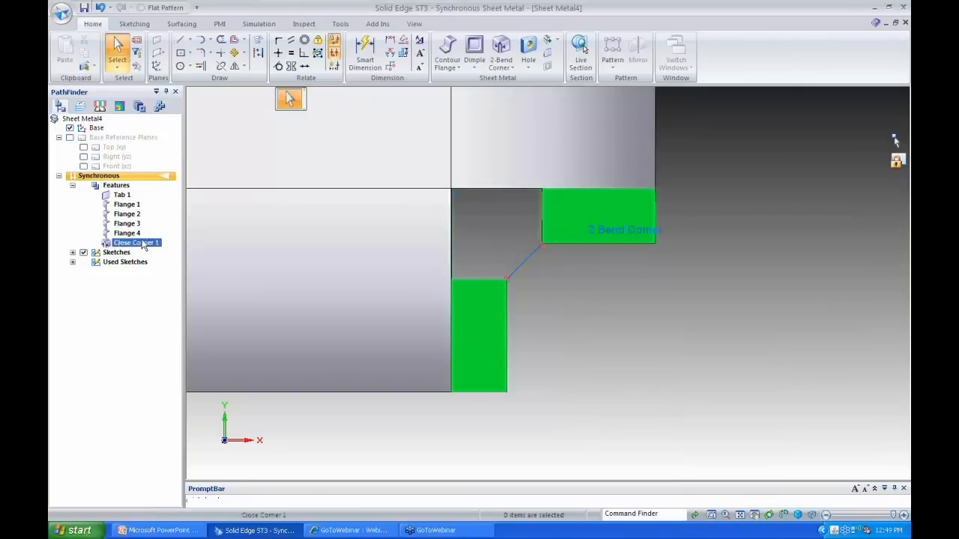
{"action": "left_click", "coordinate": [635, 229]}
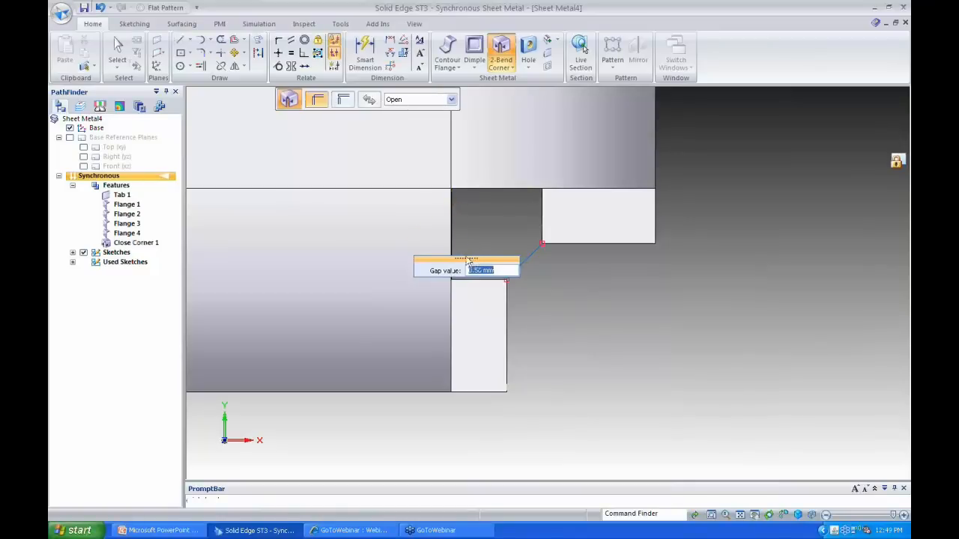
{"action": "left_click_drag", "start_coordinate": [475, 257], "coordinate": [368, 247]}
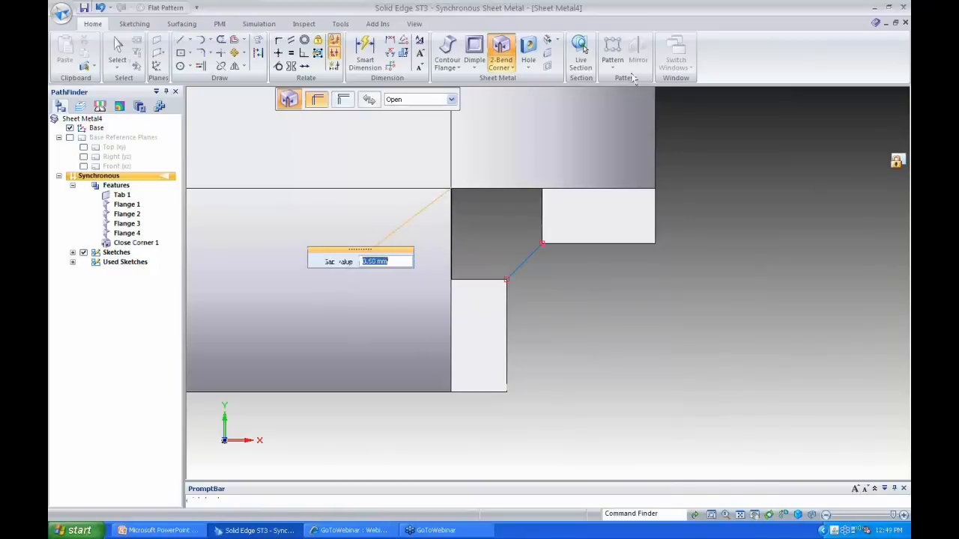
Dimension the length of the diagonal line across the corner gap
{"action": "left_click", "coordinate": [367, 47]}
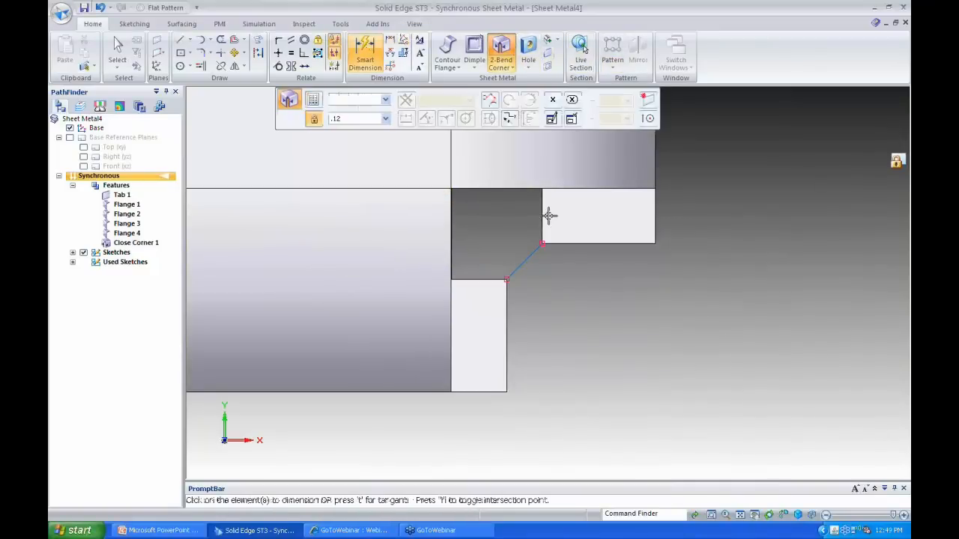
{"action": "left_click", "coordinate": [523, 261]}
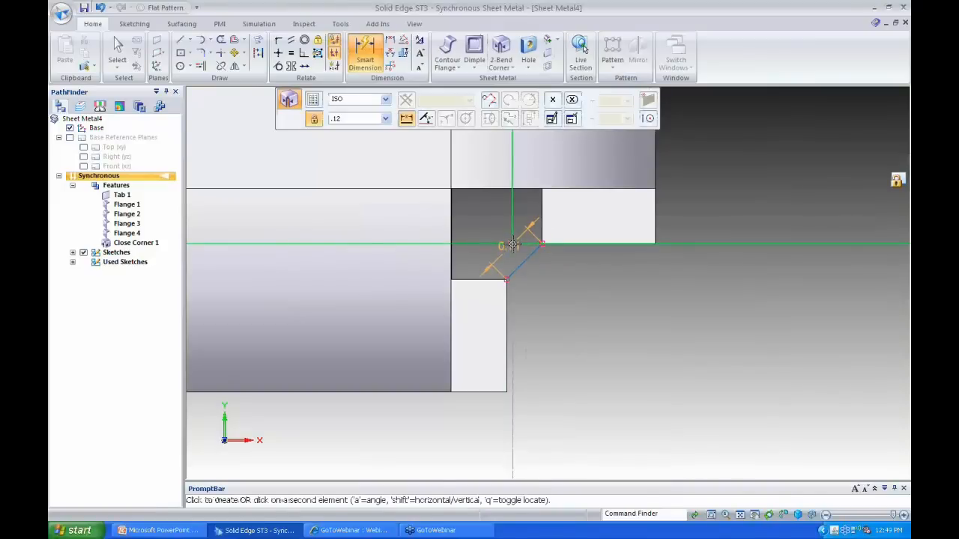
{"action": "left_click", "coordinate": [512, 245]}
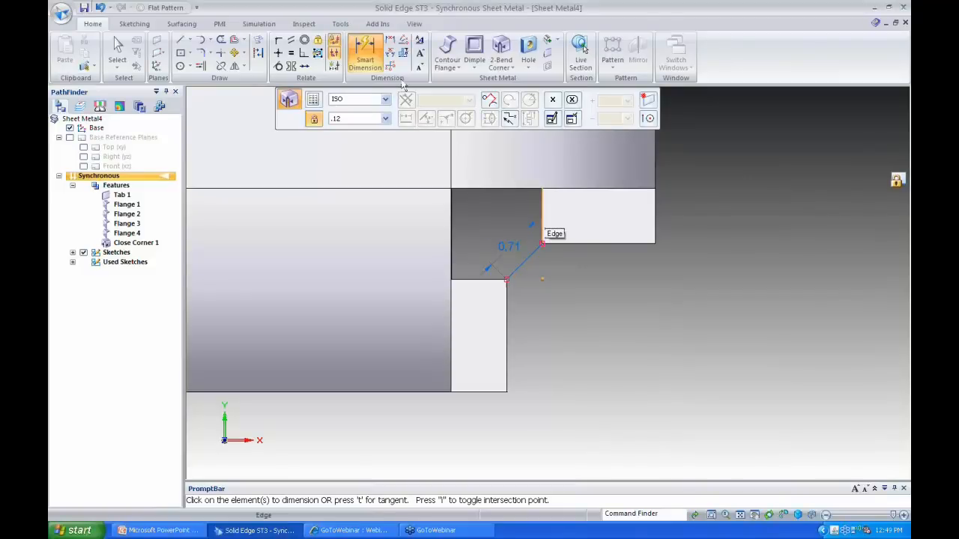
Add a horizontal distance dimension between the diagonal line's two endpoints, placed below the line
{"action": "left_click", "coordinate": [389, 40]}
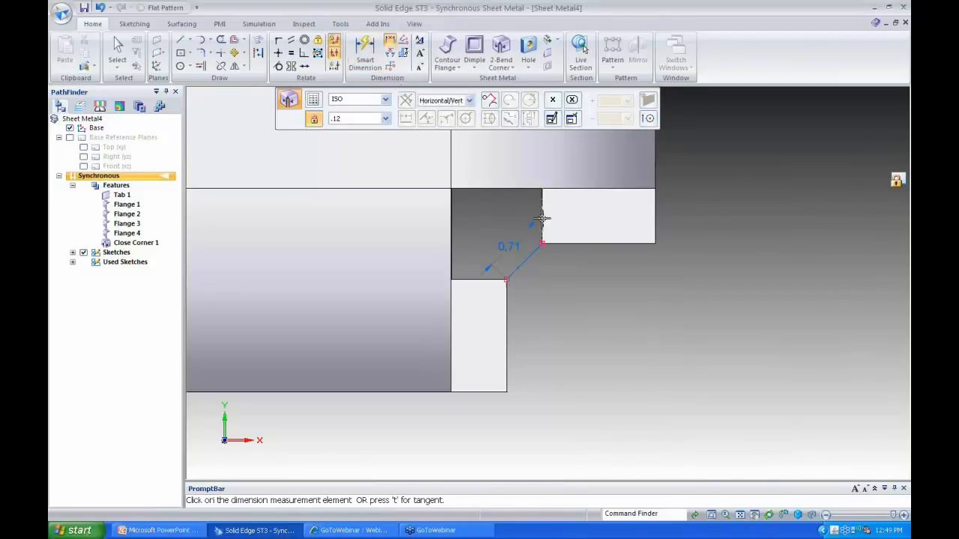
{"action": "left_click", "coordinate": [540, 310]}
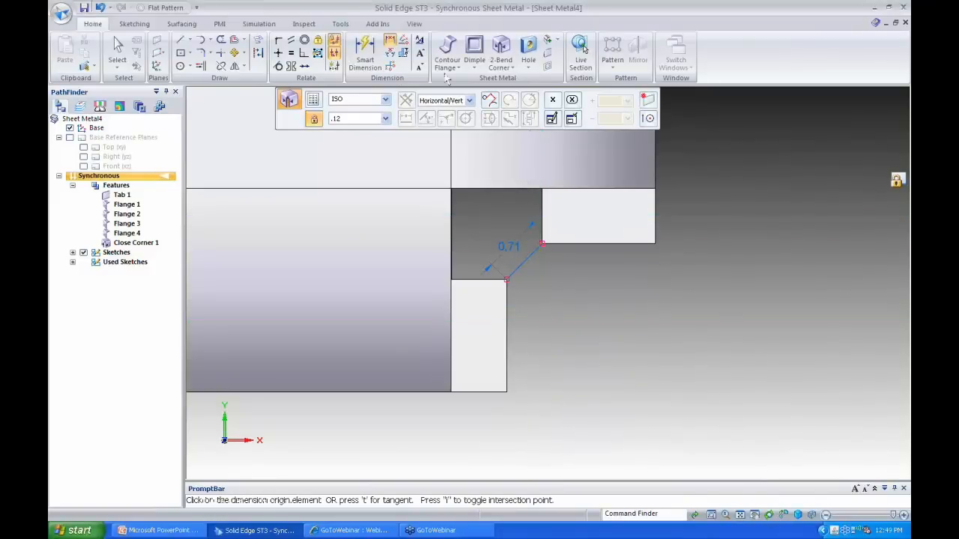
{"action": "left_click", "coordinate": [542, 241]}
{"action": "left_click", "coordinate": [506, 280]}
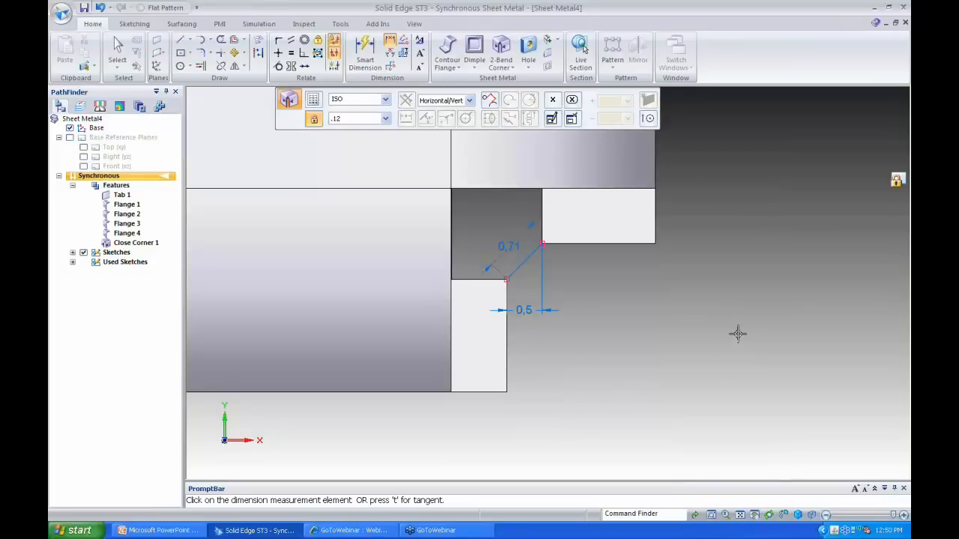
{"action": "key", "text": "Escape"}
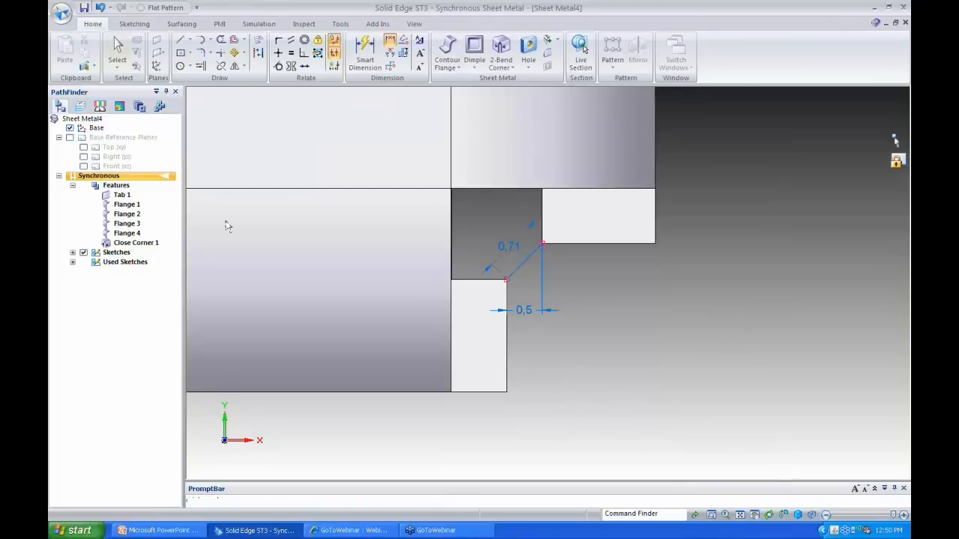
Edit the closed corner and set its gap value to 0.75 mm
{"action": "double_click", "coordinate": [125, 243]}
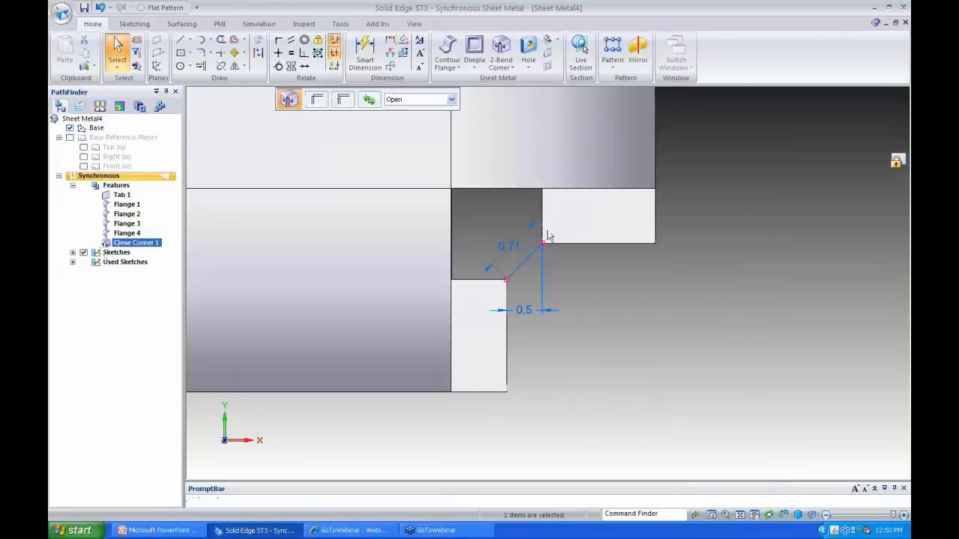
{"action": "left_click_drag", "start_coordinate": [464, 255], "coordinate": [321, 226]}
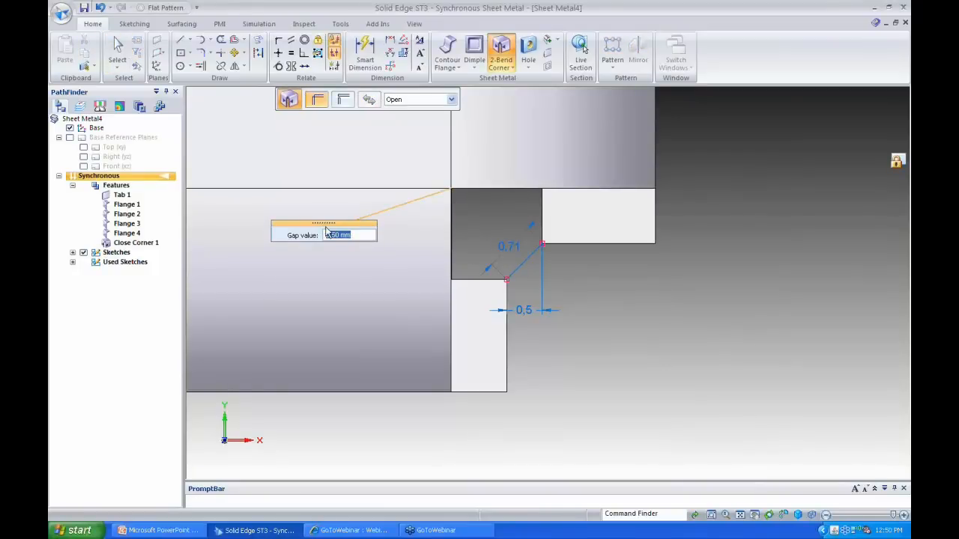
{"action": "type", "text": ".75"}
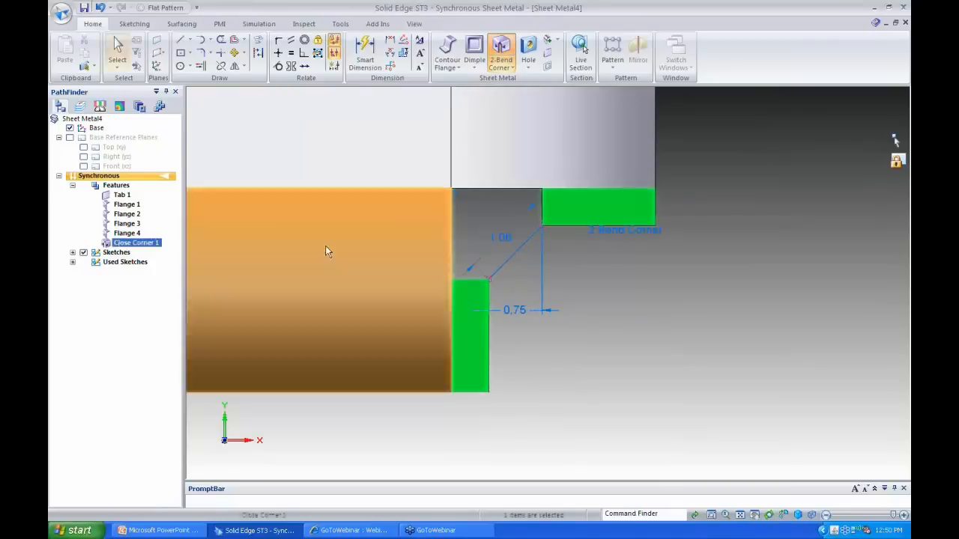
{"action": "key", "text": "Escape"}
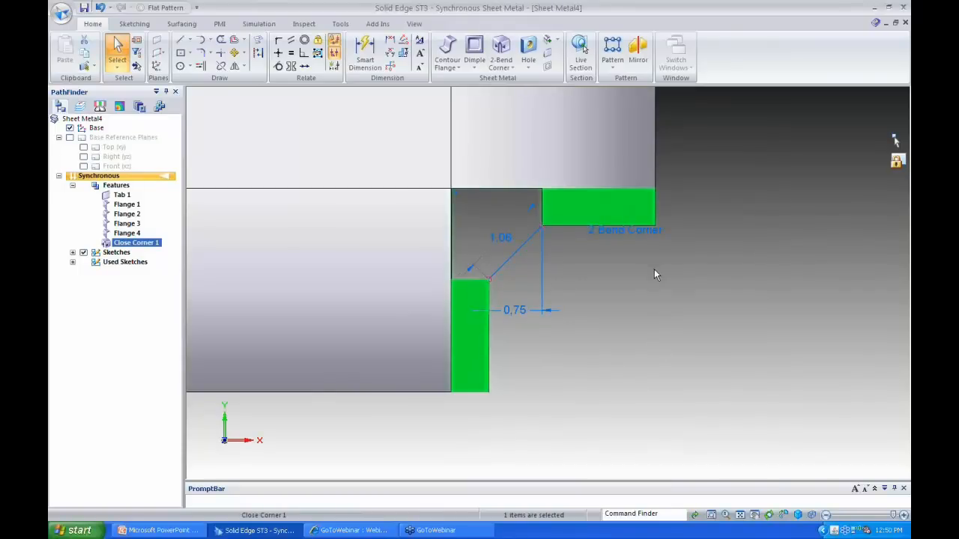
Change the closed corner's gap value to 0 mm and clear the selection
{"action": "left_click", "coordinate": [657, 238]}
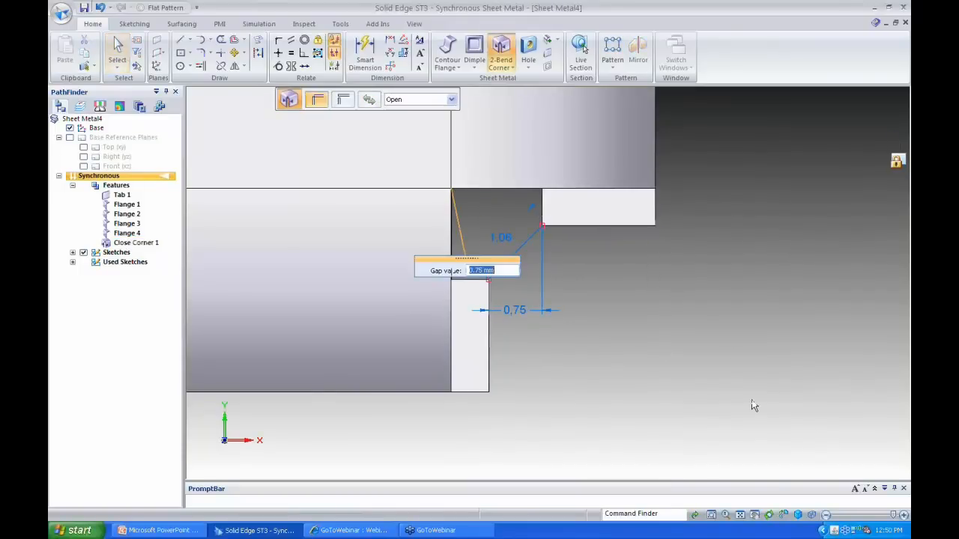
{"action": "left_click_drag", "start_coordinate": [432, 262], "coordinate": [369, 264]}
{"action": "type", "text": "0"}
{"action": "key", "text": "Return"}
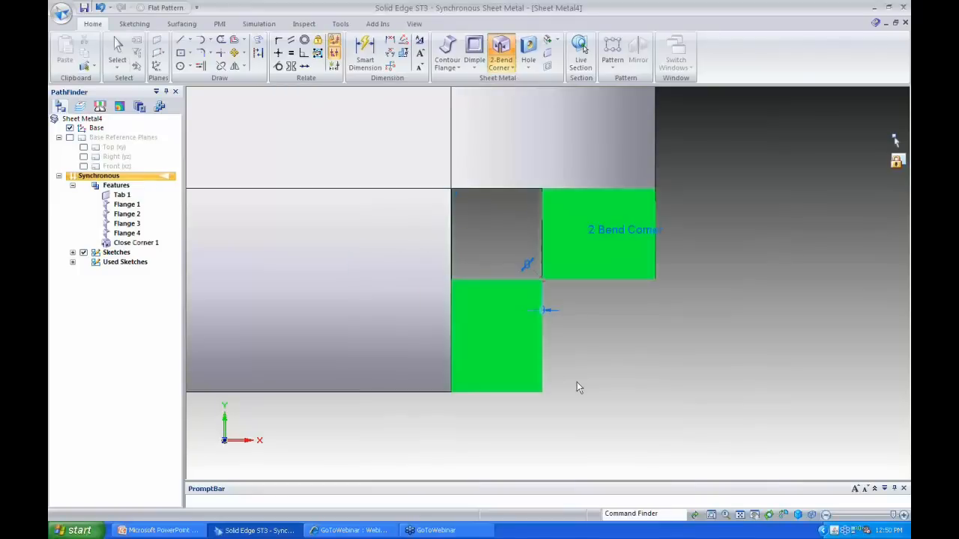
{"action": "left_click", "coordinate": [618, 363]}
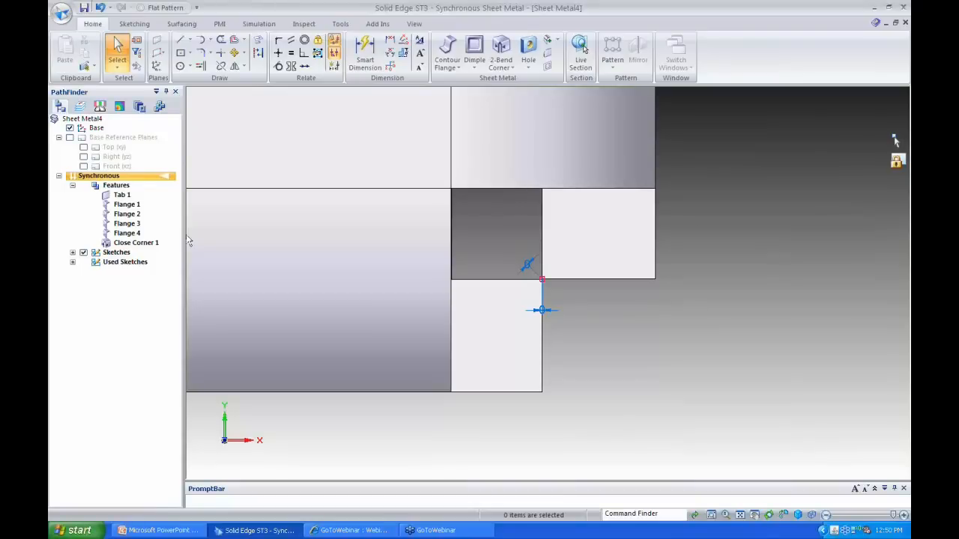
Switch the closed corner from a plain closed to an overlapping corner and set its gap value to 0.50 mm
{"action": "left_click", "coordinate": [150, 243]}
{"action": "left_click", "coordinate": [651, 231]}
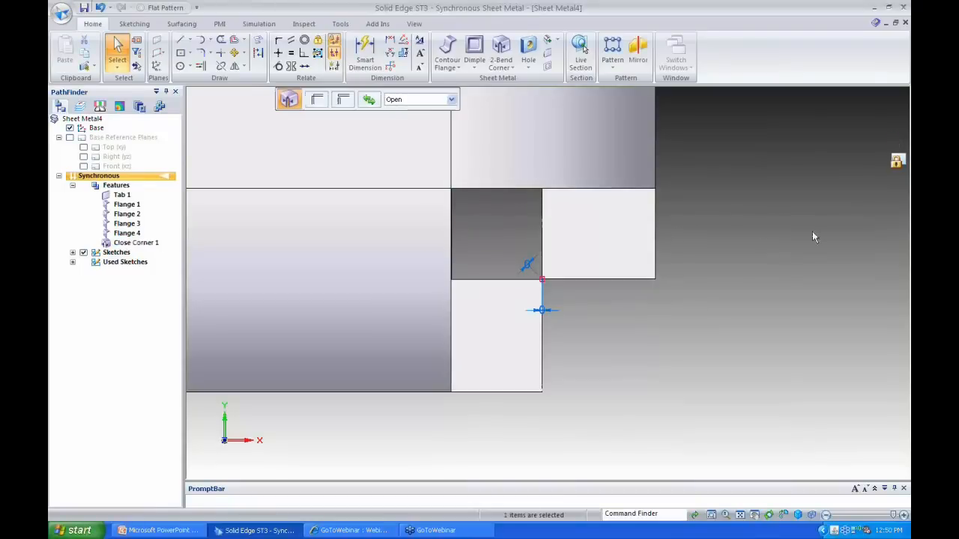
{"action": "left_click_drag", "start_coordinate": [433, 264], "coordinate": [335, 238]}
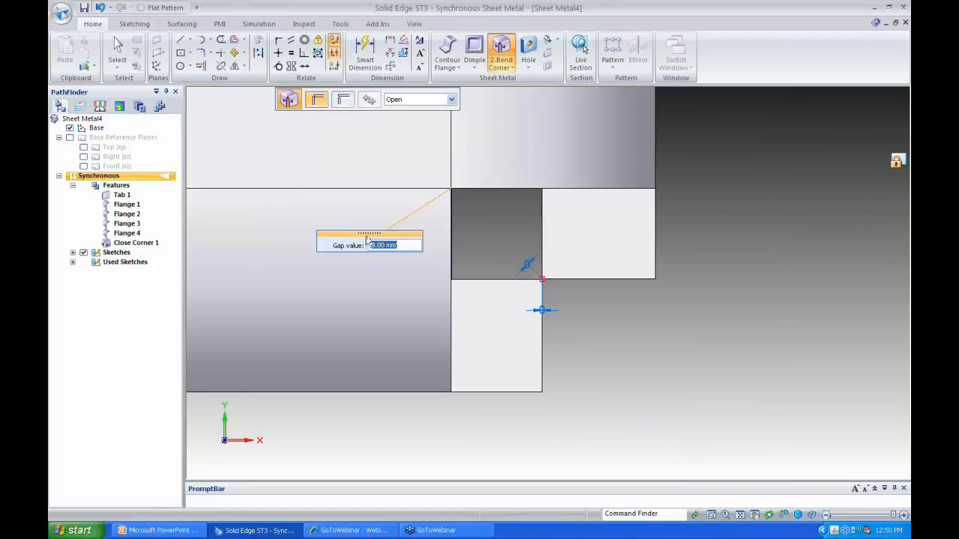
{"action": "left_click", "coordinate": [344, 100]}
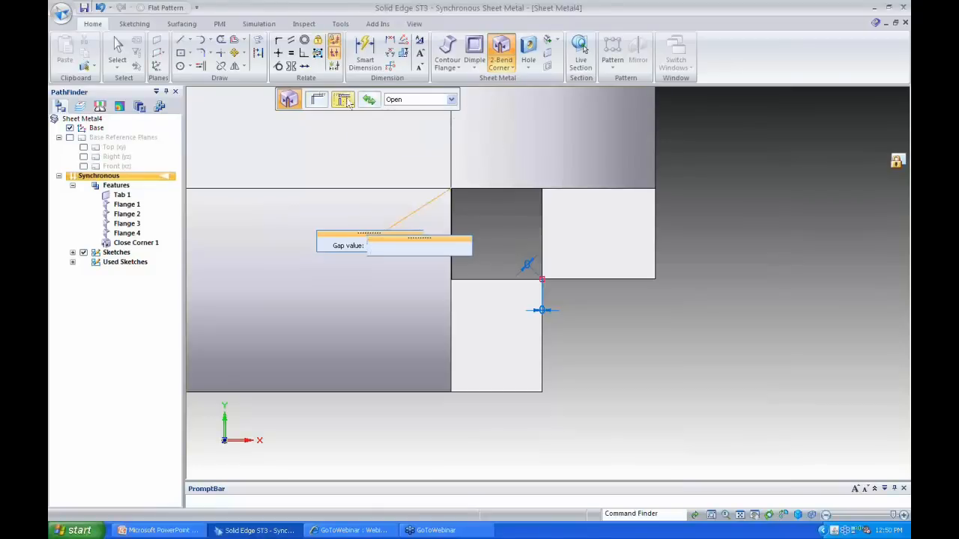
{"action": "left_click_drag", "start_coordinate": [421, 254], "coordinate": [348, 241]}
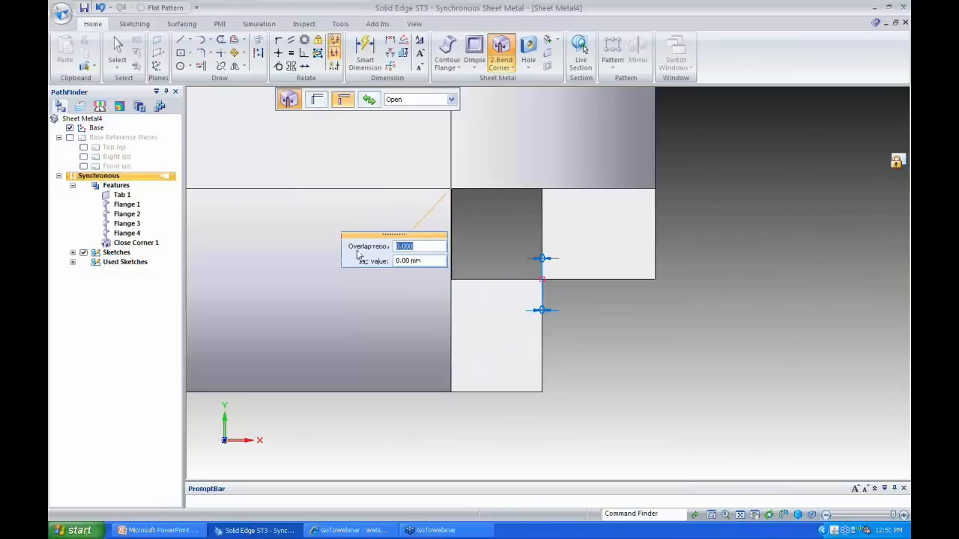
{"action": "key", "text": "Tab"}
{"action": "type", "text": ".5"}
{"action": "key", "text": "Tab"}
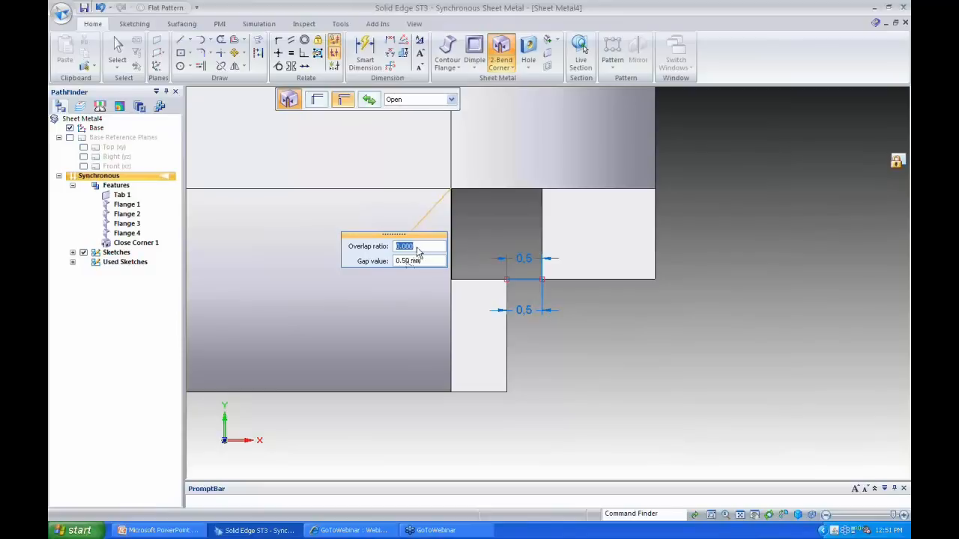
Set the corner's overlap ratio to 0.5 and its gap value to 0.75 mm
{"action": "type", "text": ".5"}
{"action": "key", "text": "Tab"}
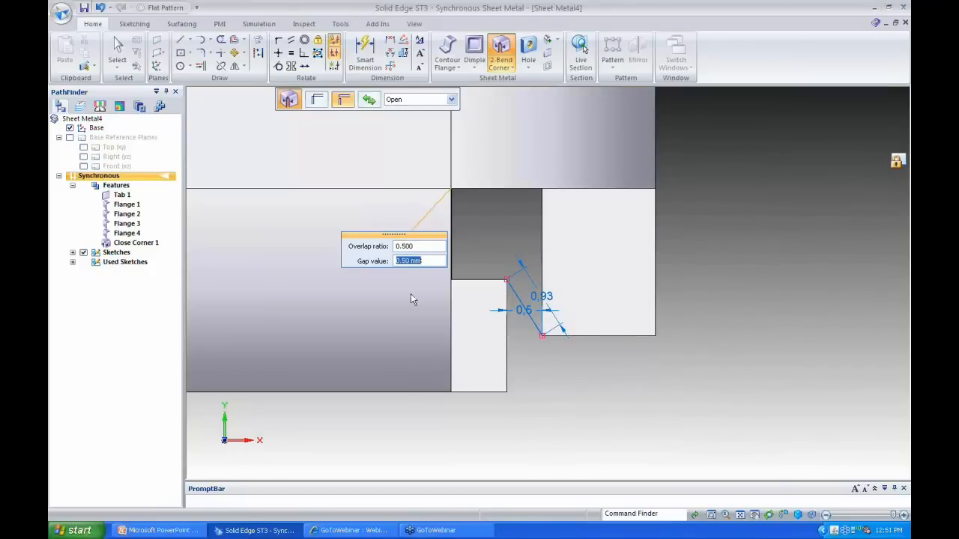
{"action": "type", "text": ".75"}
{"action": "key", "text": "Tab"}
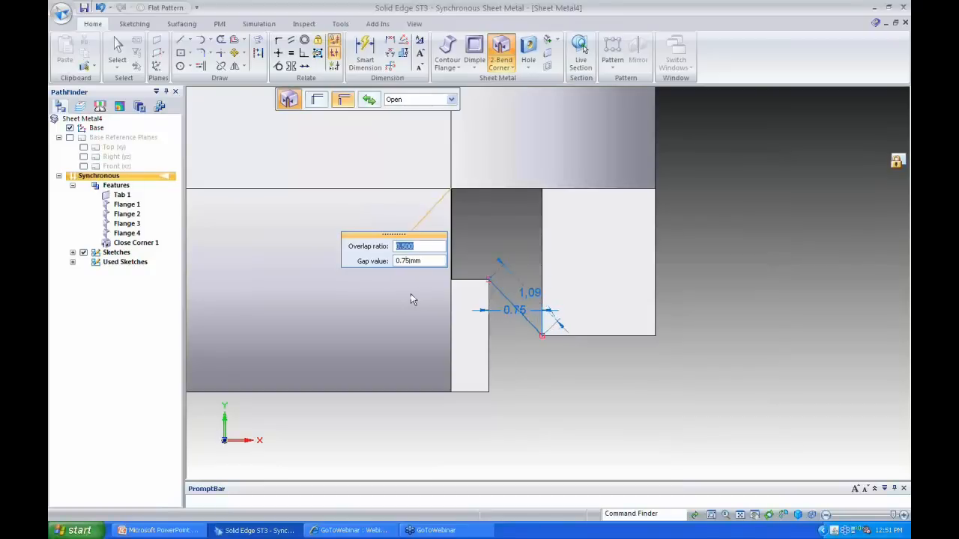
Set the overlapping corner's gap value back to 0.5 mm
{"action": "left_click", "coordinate": [422, 266]}
{"action": "type", "text": ".5"}
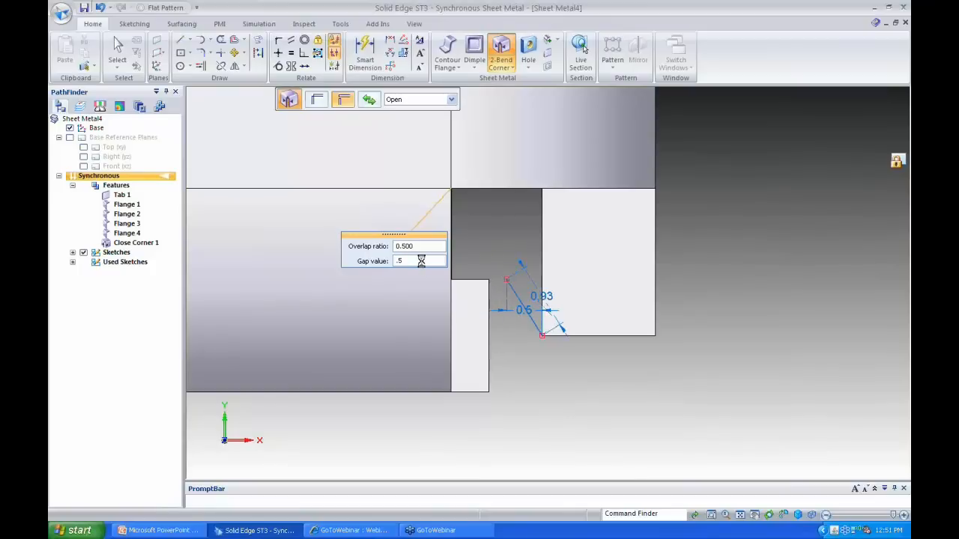
{"action": "key", "text": "Tab"}
Try an overlap ratio of 0.75 on the corner, and finally set the ratio to 1
{"action": "type", "text": ".75"}
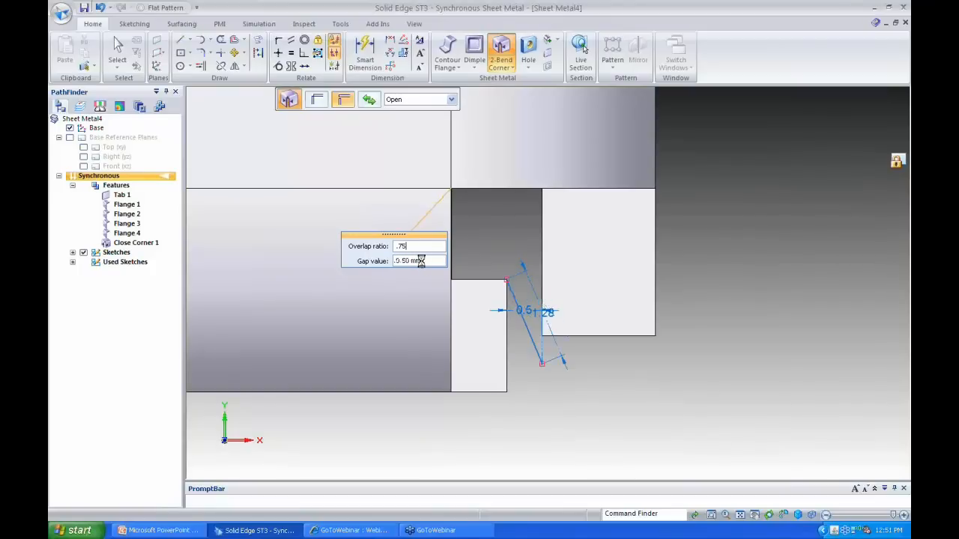
{"action": "key", "text": "Tab"}
{"action": "key", "text": "Tab"}
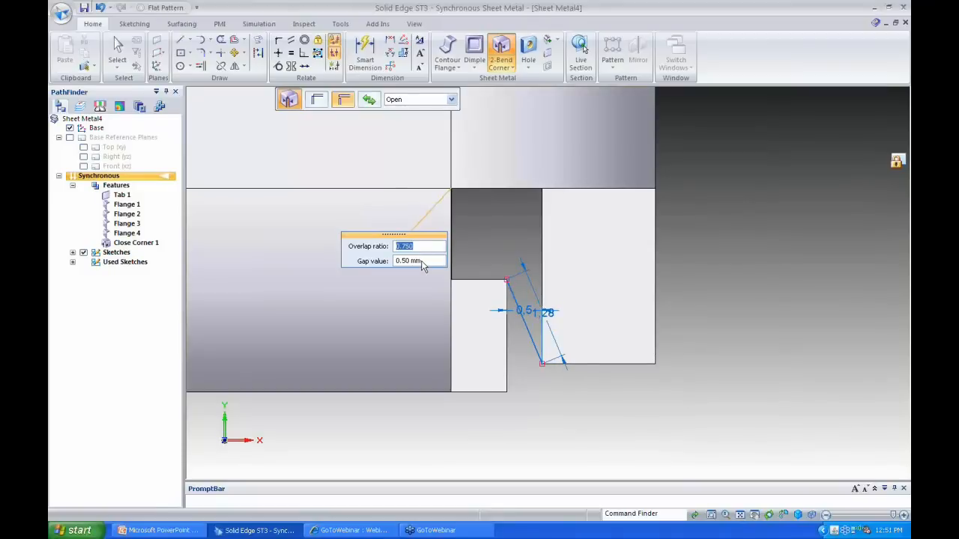
{"action": "type", "text": "1"}
{"action": "key", "text": "Tab"}
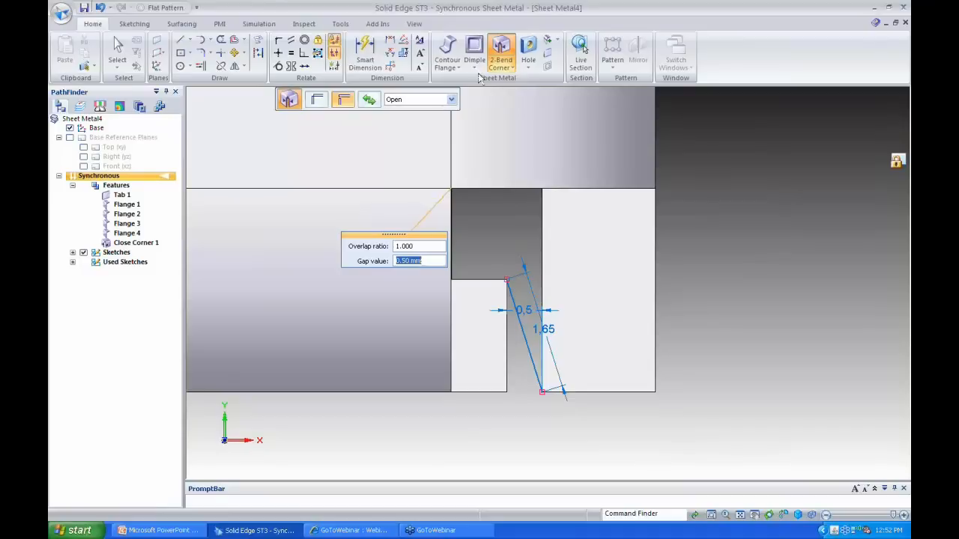
Start closing the open two-bend corner adjacent to the finished one as an overlapping corner with a U-shaped cutout
{"action": "right_click", "coordinate": [752, 224]}
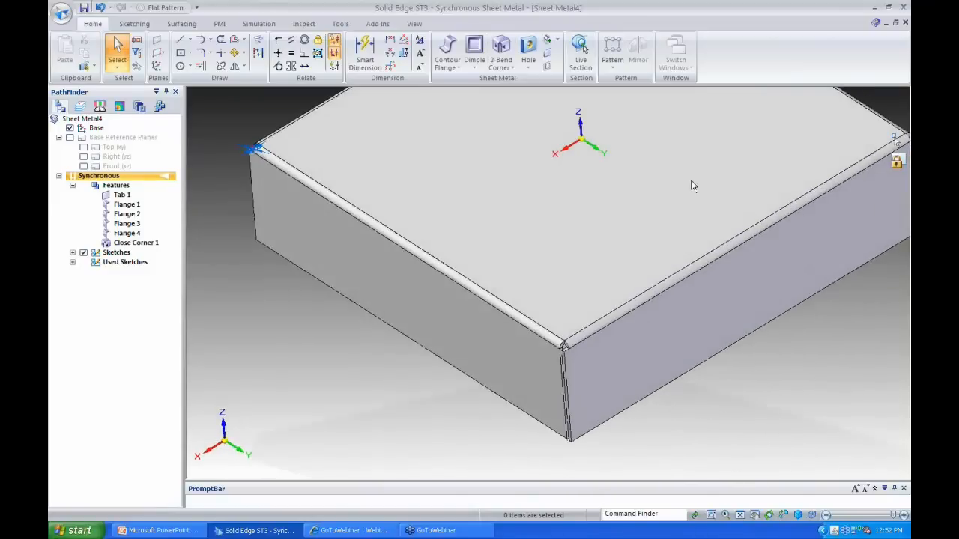
{"action": "left_click", "coordinate": [511, 67]}
{"action": "left_click", "coordinate": [507, 81]}
{"action": "left_click", "coordinate": [463, 278]}
{"action": "left_click", "coordinate": [585, 336]}
{"action": "left_click", "coordinate": [419, 100]}
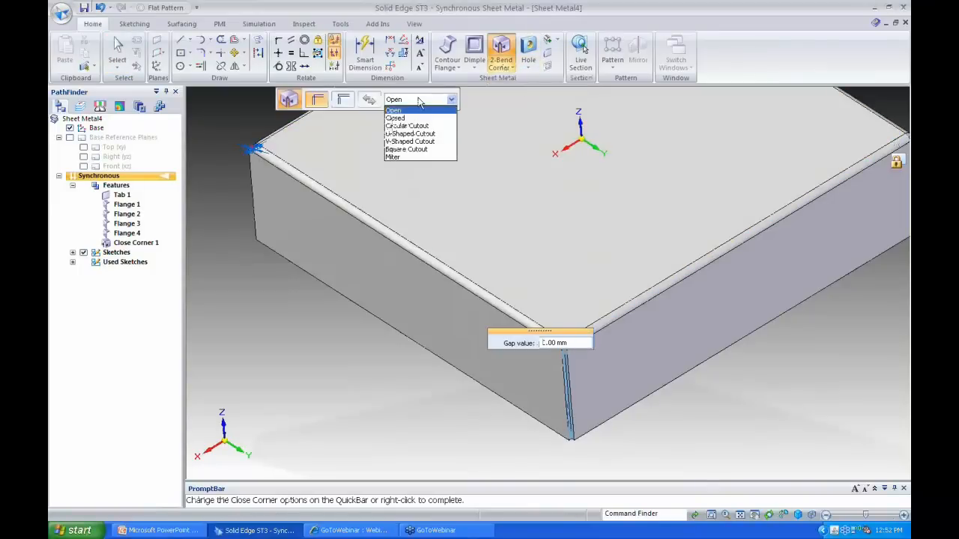
{"action": "left_click", "coordinate": [350, 102]}
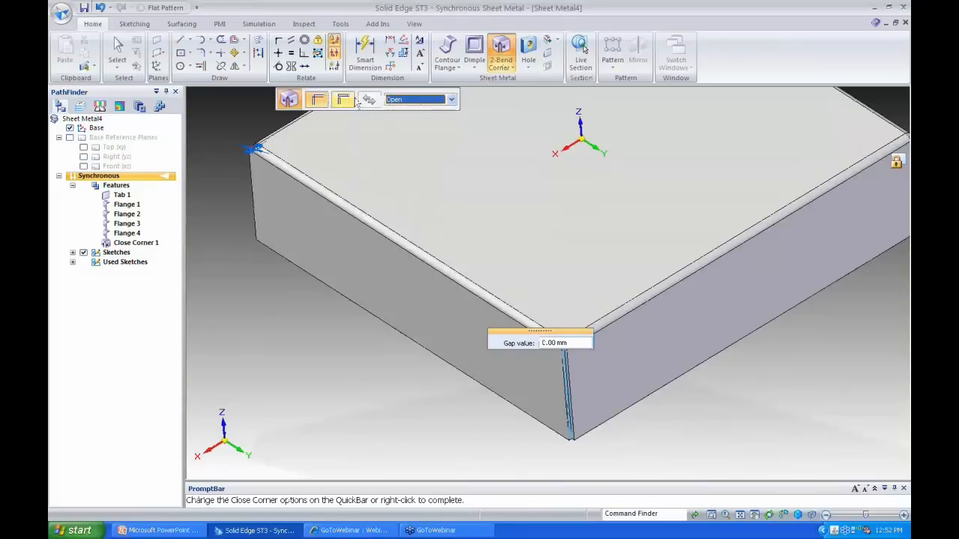
{"action": "left_click", "coordinate": [346, 102]}
{"action": "left_click", "coordinate": [423, 102]}
{"action": "left_click", "coordinate": [424, 137]}
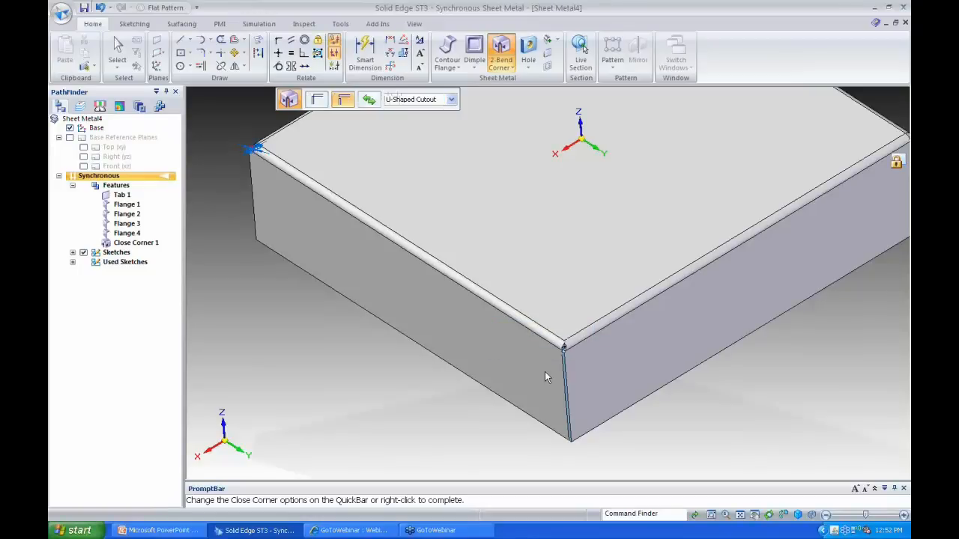
Set the U-shaped corner's overlap ratio to 0.5 and its gap value to 0.5 mm
{"action": "left_click_drag", "start_coordinate": [527, 313], "coordinate": [421, 312]}
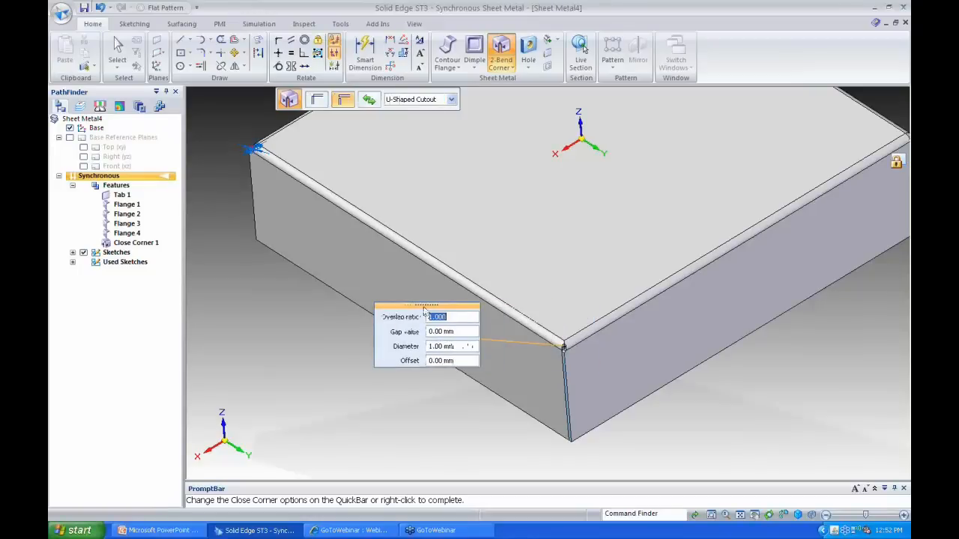
{"action": "left_click", "coordinate": [711, 515]}
{"action": "left_click_drag", "start_coordinate": [307, 284], "coordinate": [634, 438]}
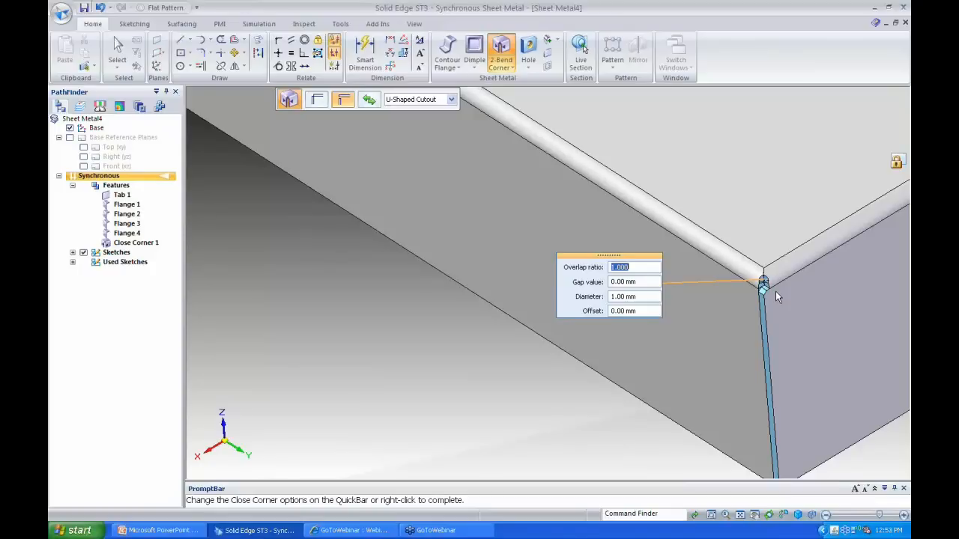
{"action": "type", "text": "0.50"}
{"action": "key", "text": "Tab"}
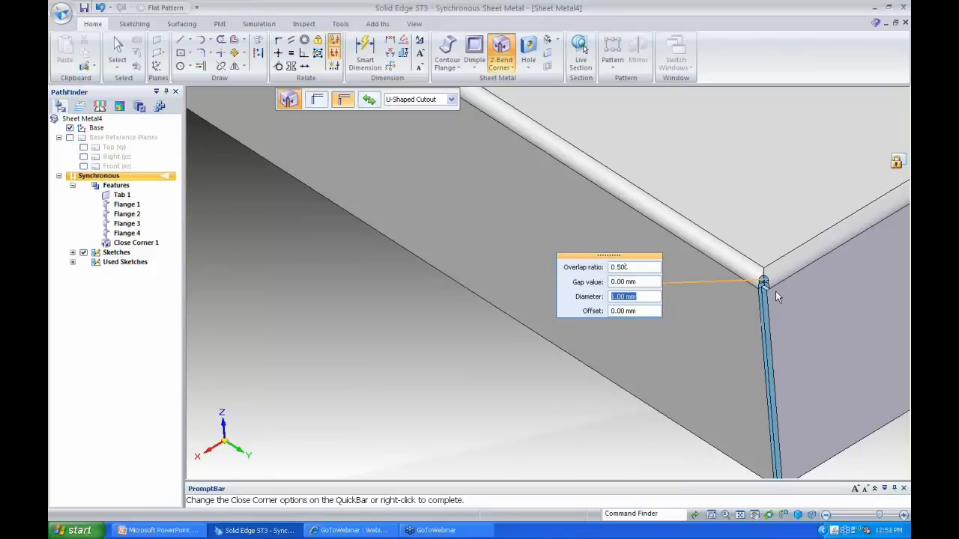
{"action": "left_click_drag", "start_coordinate": [650, 283], "coordinate": [616, 284]}
{"action": "type", "text": ".1"}
{"action": "key", "text": "Tab"}
Try a diameter of 5 mm and an offset of 15 mm for the U-shaped cutout
{"action": "type", "text": "5"}
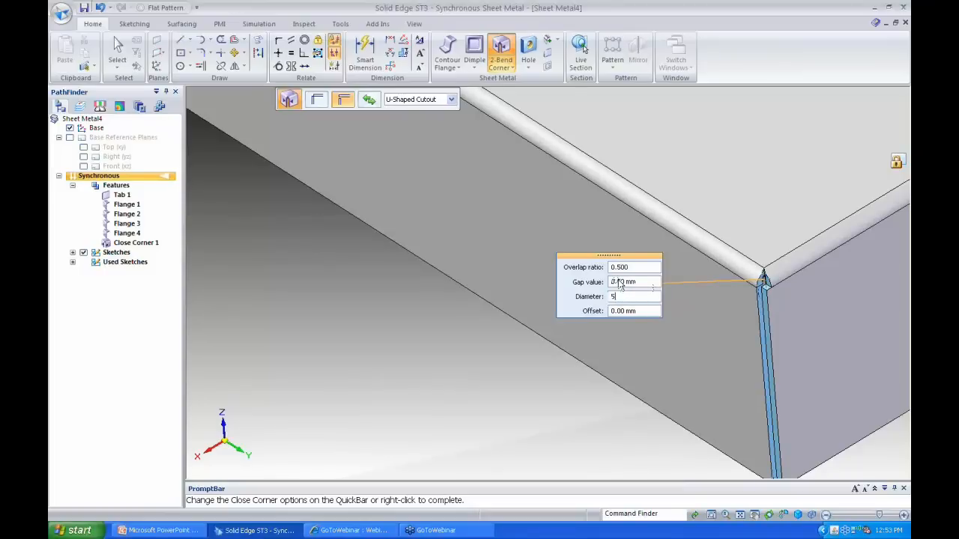
{"action": "key", "text": "Tab"}
{"action": "type", "text": "15"}
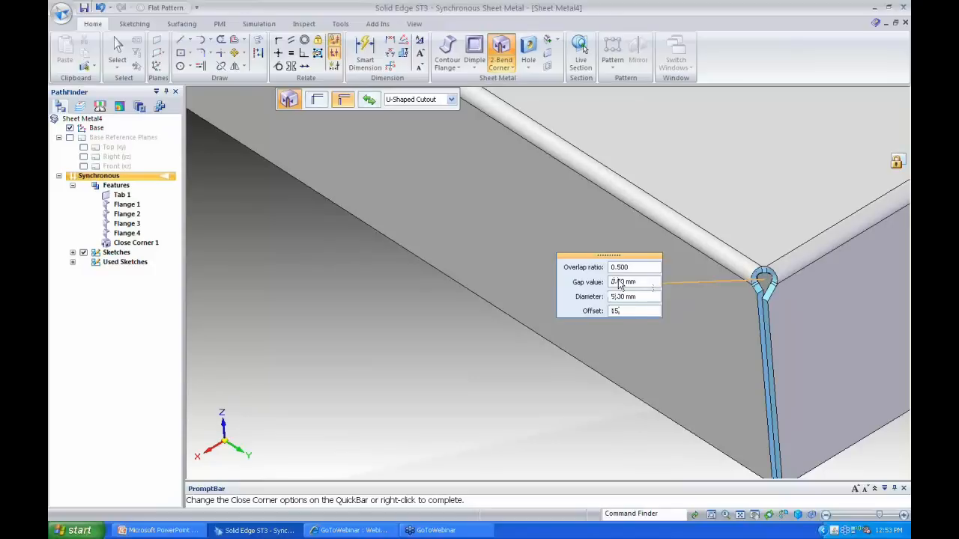
{"action": "key", "text": "Tab"}
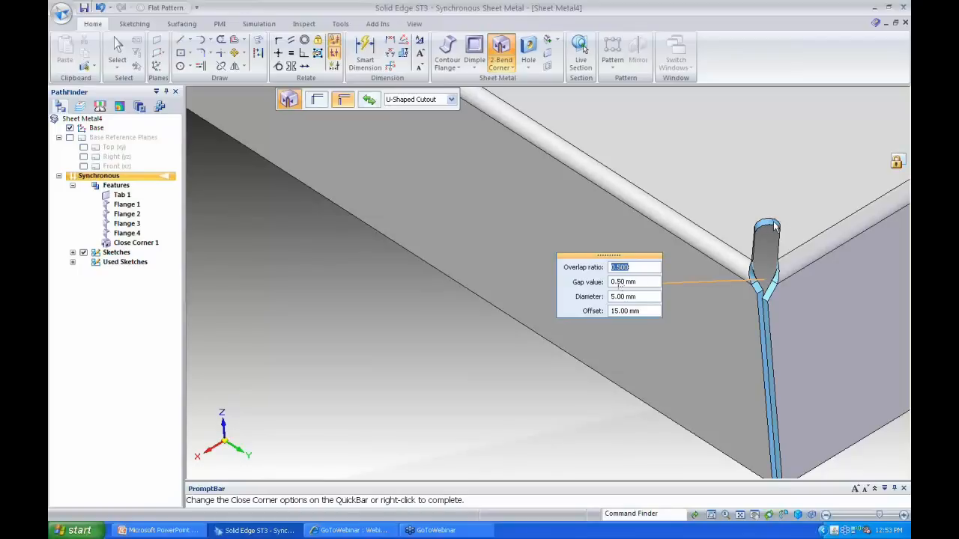
Set the U-shaped cutout's diameter to 10 mm and its offset to 20 mm, and complete the closed corner
{"action": "key", "text": "Tab"}
{"action": "key", "text": "Tab"}
{"action": "key", "text": "Tab"}
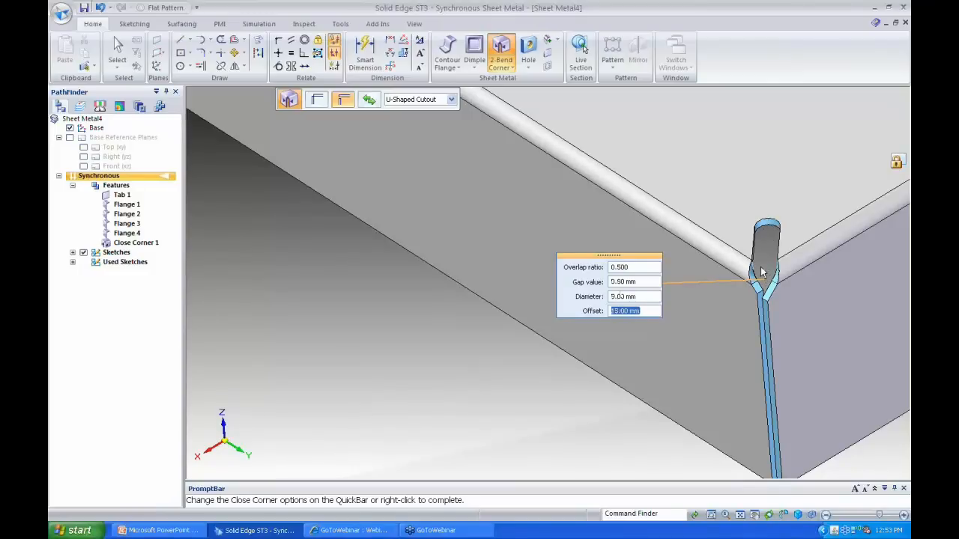
{"action": "key", "text": "Tab"}
{"action": "key", "text": "Tab"}
{"action": "key", "text": "Tab"}
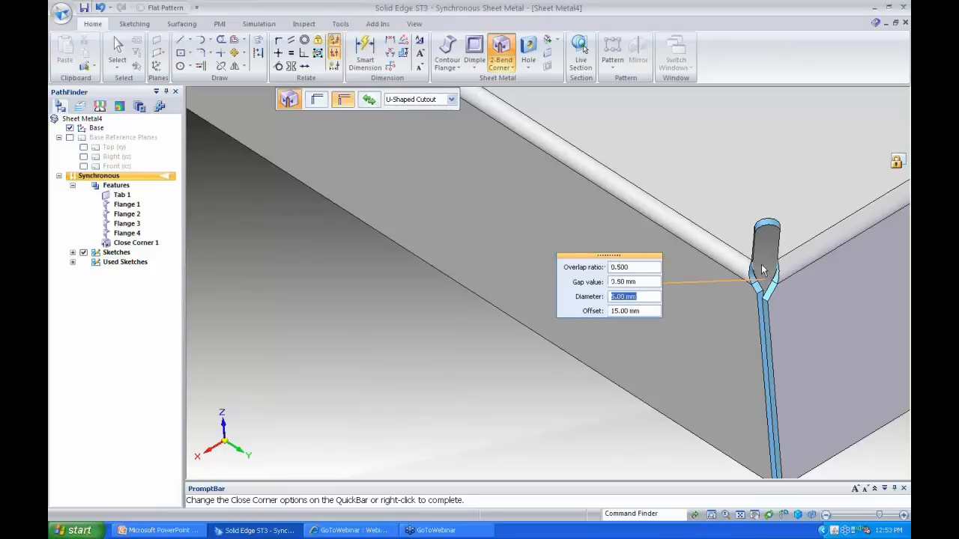
{"action": "type", "text": "10"}
{"action": "key", "text": "Tab"}
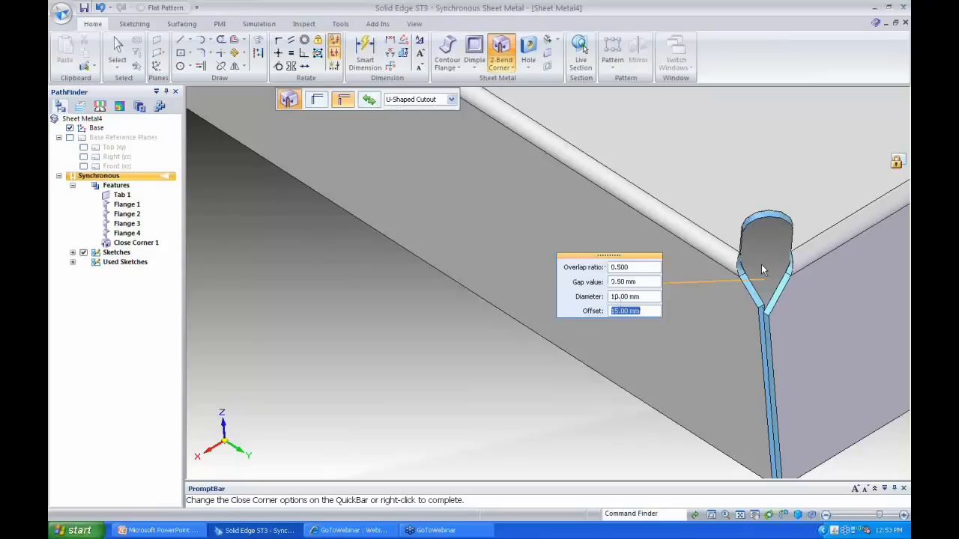
{"action": "type", "text": "20"}
{"action": "key", "text": "Tab"}
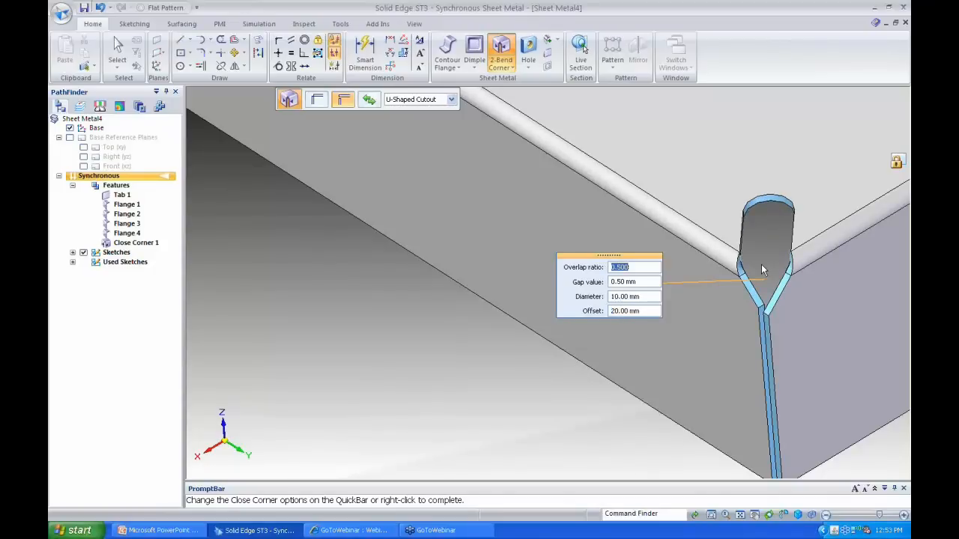
{"action": "right_click", "coordinate": [450, 399]}
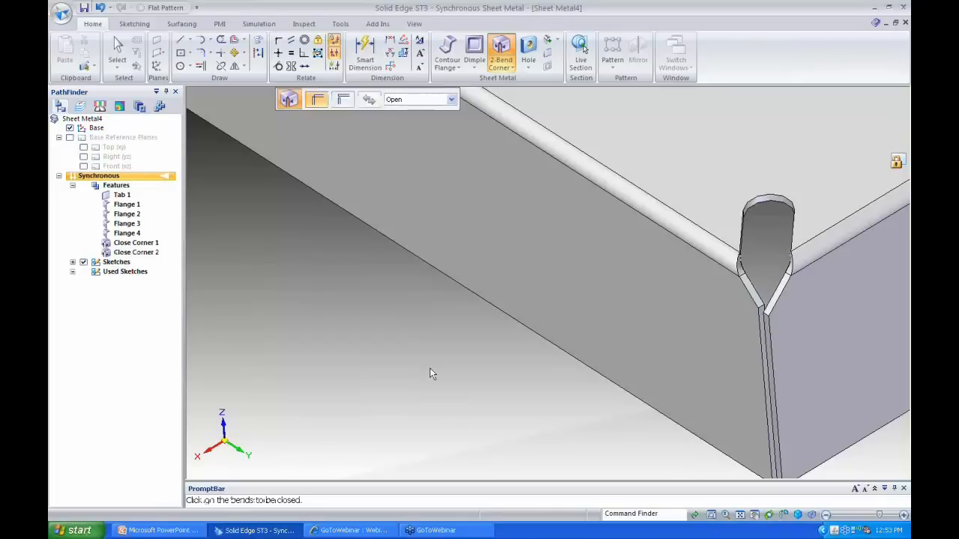
{"action": "key", "text": "Escape"}
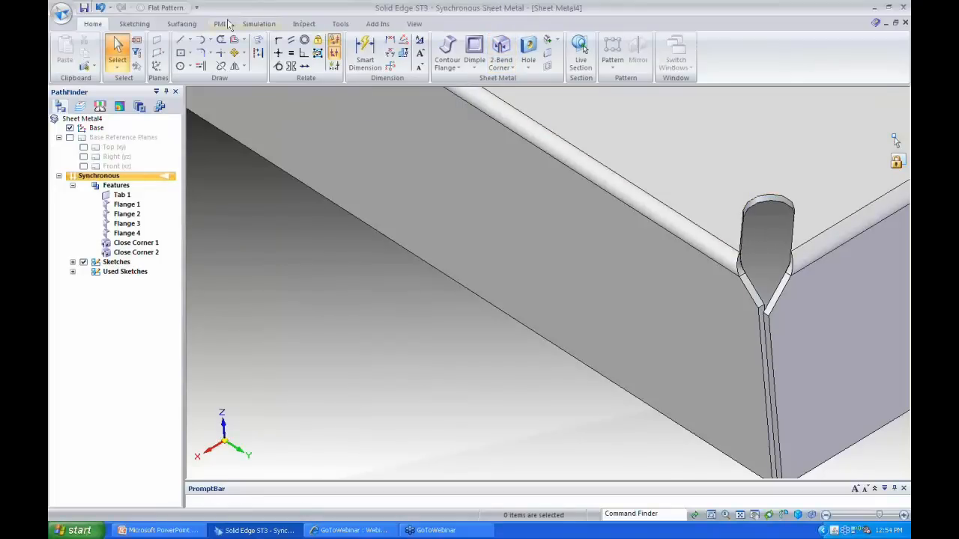
Create a flat pattern of the box, using its large top face and a straight edge along one bend for orientation
{"action": "left_click", "coordinate": [341, 24]}
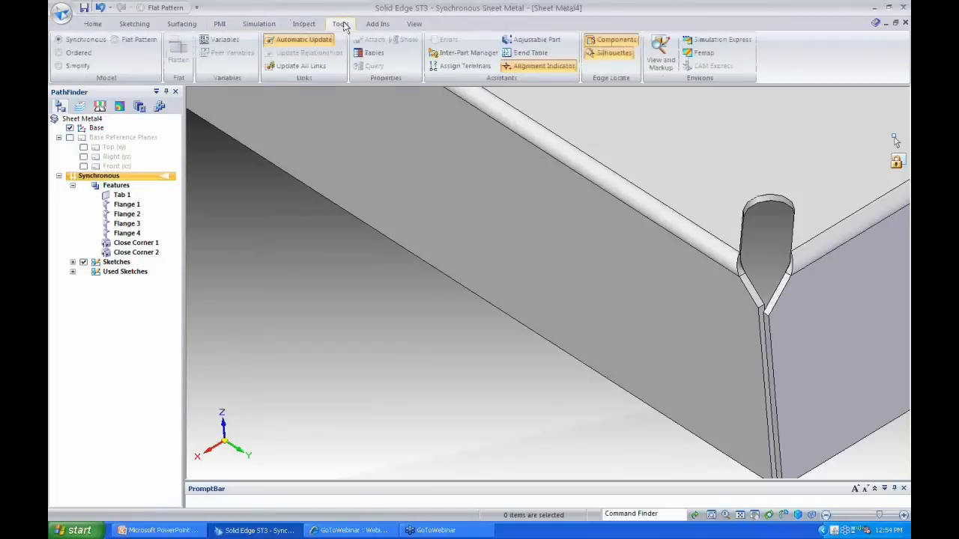
{"action": "left_click", "coordinate": [135, 38]}
{"action": "left_click", "coordinate": [613, 108]}
{"action": "left_click", "coordinate": [599, 164]}
Dimension the radius of the rounded end of the U-shaped cutout in the flat pattern
{"action": "left_click", "coordinate": [725, 514]}
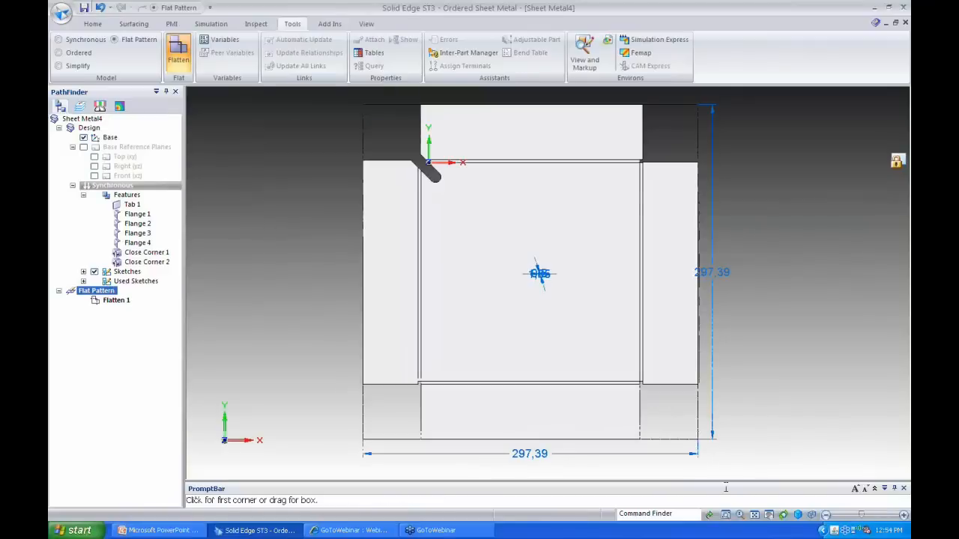
{"action": "left_click_drag", "start_coordinate": [388, 131], "coordinate": [493, 205]}
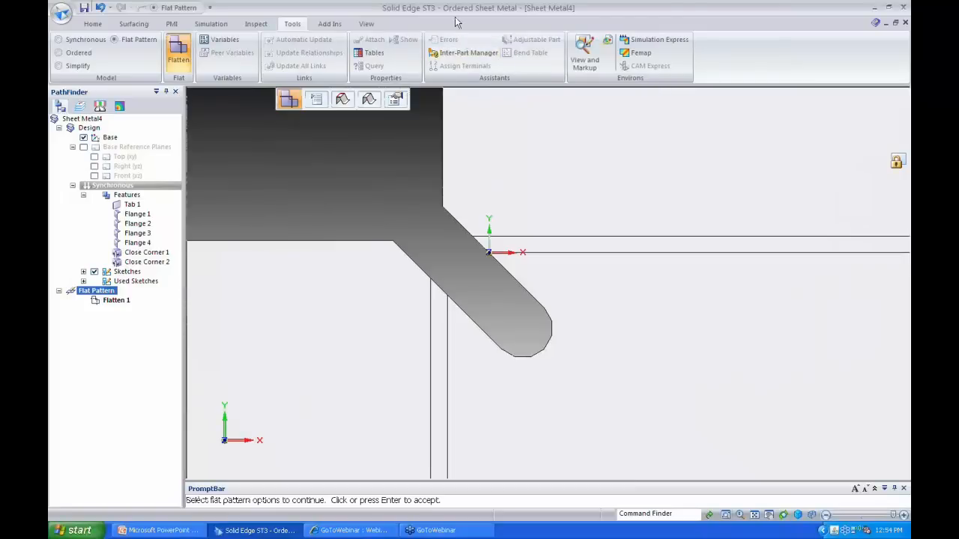
{"action": "left_click", "coordinate": [95, 23]}
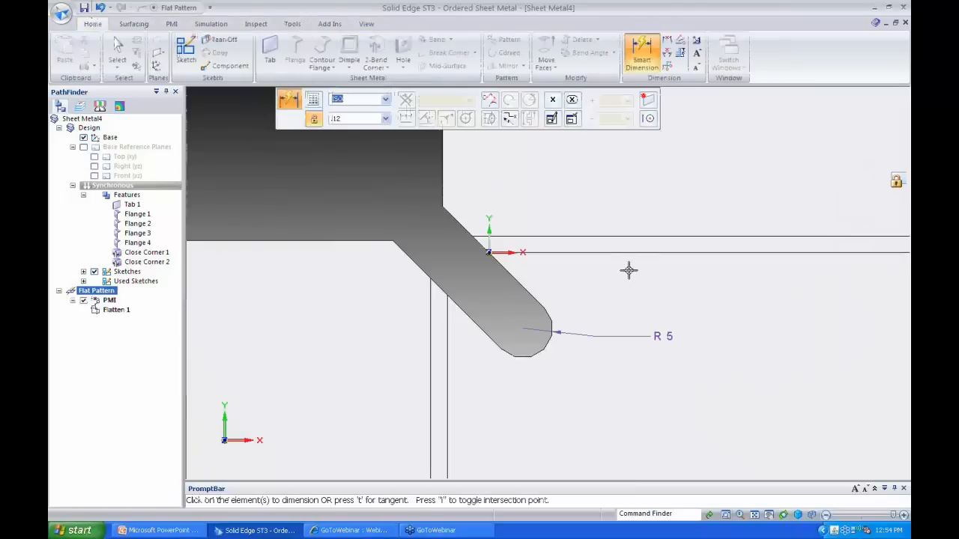
{"action": "left_click", "coordinate": [627, 283]}
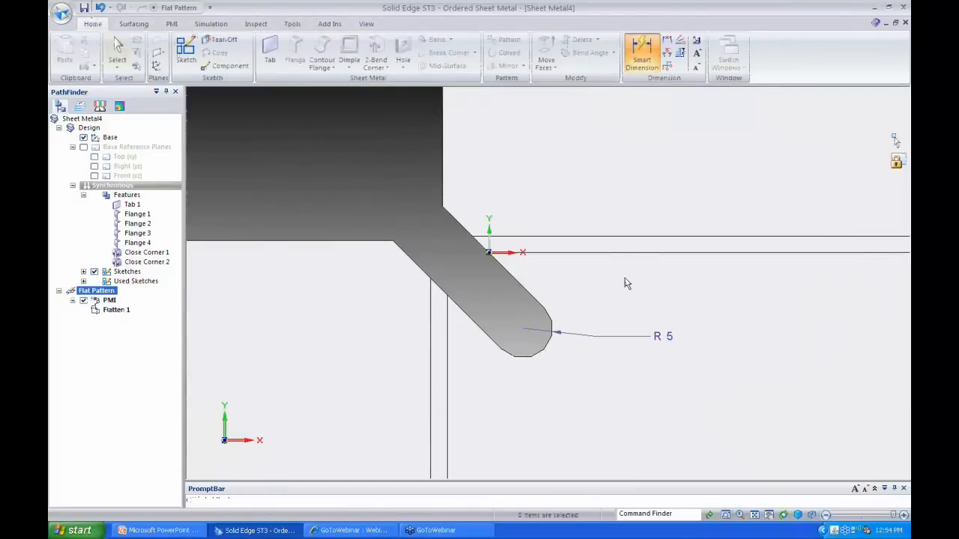
{"action": "left_click", "coordinate": [117, 51]}
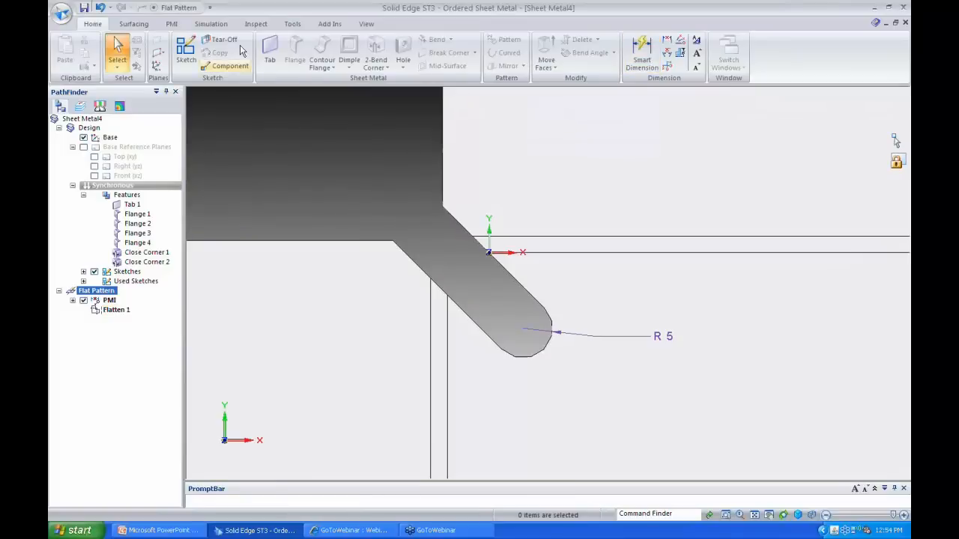
Return from the flat pattern to the synchronous model of the folded box
{"action": "left_click", "coordinate": [292, 23]}
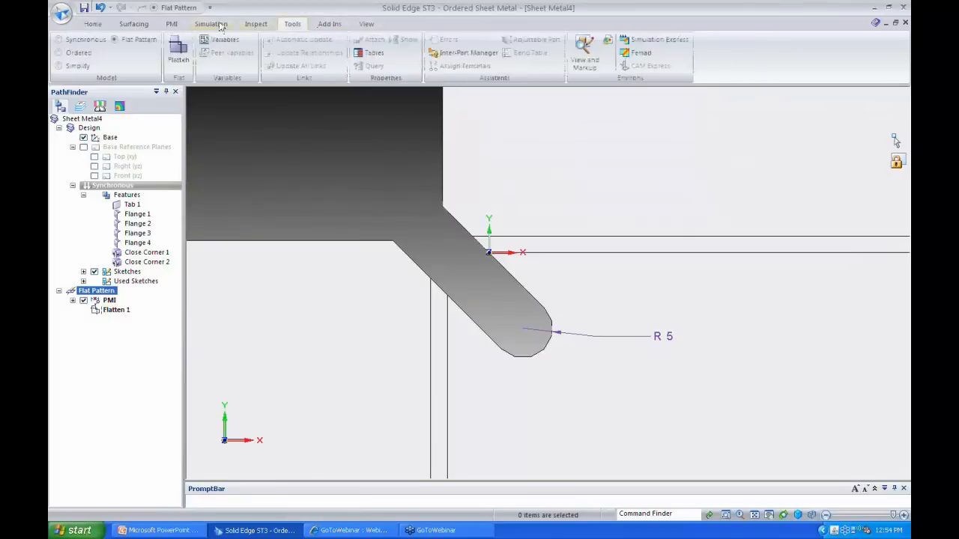
{"action": "left_click", "coordinate": [95, 41]}
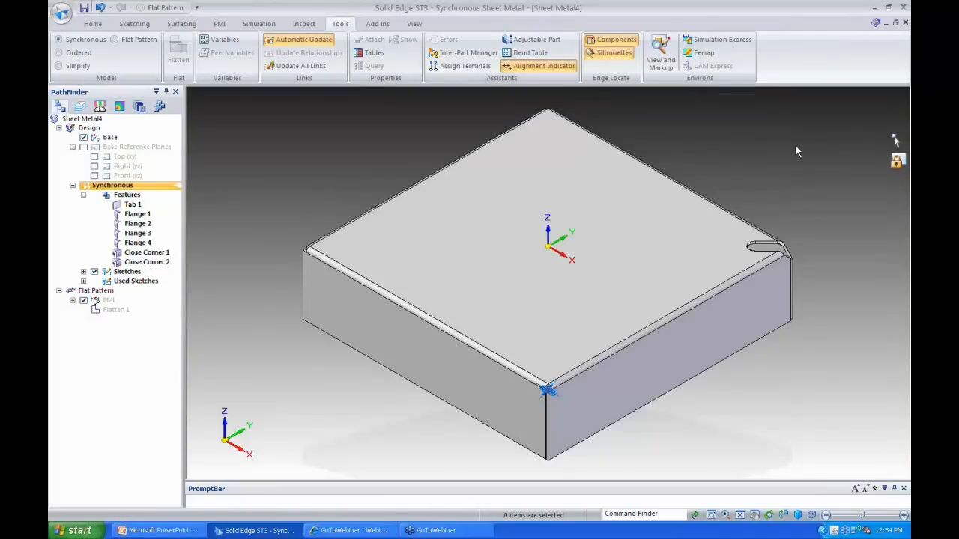
{"action": "middle_click_drag", "start_coordinate": [796, 146], "coordinate": [547, 497]}
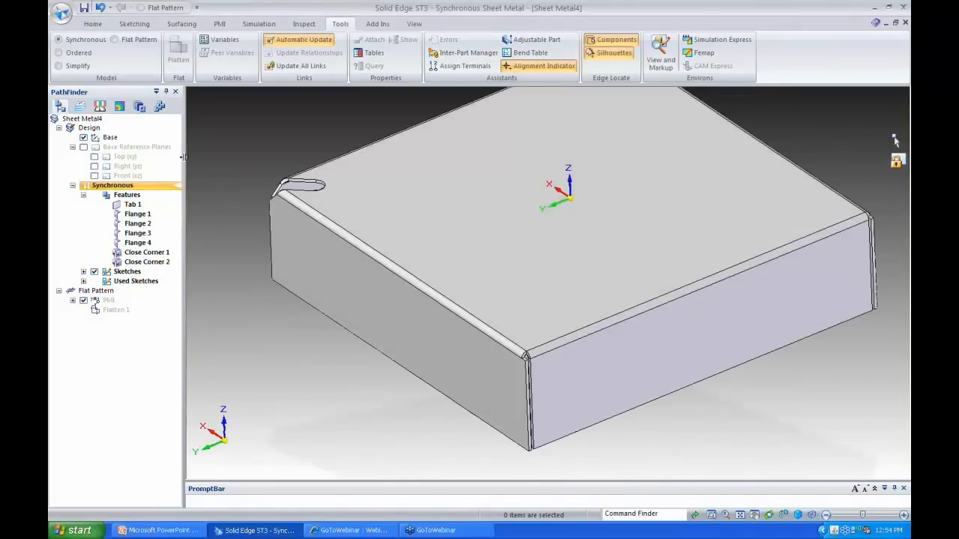
Start closing the open corner next to the U-shaped cutout as an overlapping corner with a V-shaped cutout
{"action": "left_click", "coordinate": [94, 24]}
{"action": "left_click", "coordinate": [501, 66]}
{"action": "left_click", "coordinate": [520, 84]}
{"action": "left_click", "coordinate": [528, 360]}
{"action": "left_click", "coordinate": [412, 100]}
{"action": "left_click", "coordinate": [343, 100]}
{"action": "left_click", "coordinate": [344, 100]}
{"action": "left_click", "coordinate": [422, 100]}
{"action": "left_click", "coordinate": [412, 120]}
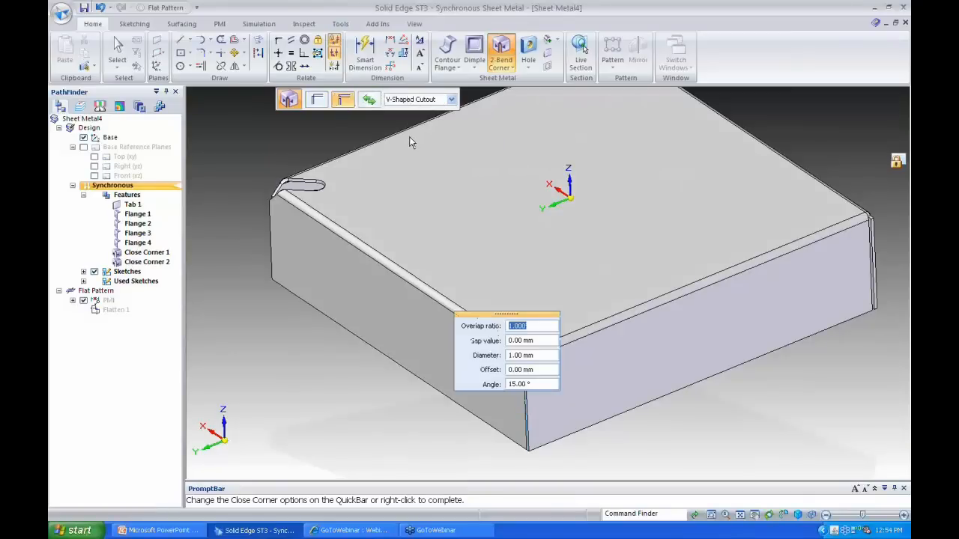
Set the V-shaped corner's overlap ratio to 0.5 and its gap value to 0.5 mm
{"action": "left_click_drag", "start_coordinate": [485, 316], "coordinate": [424, 287]}
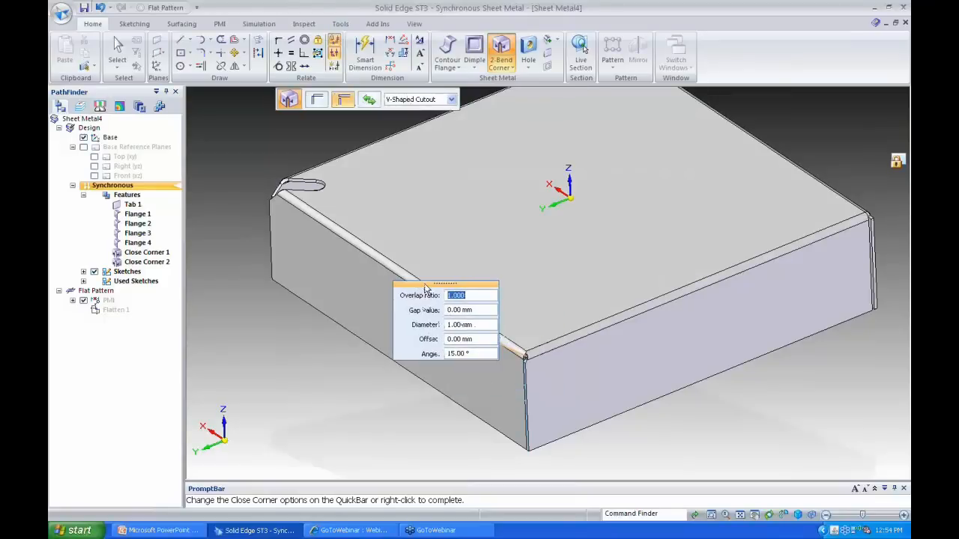
{"action": "type", "text": "0.5"}
{"action": "key", "text": "Tab"}
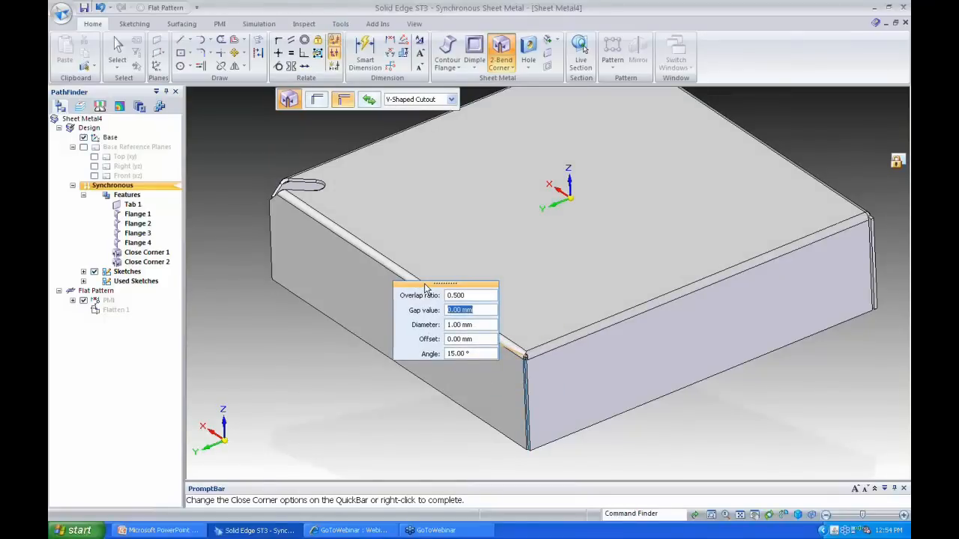
{"action": "type", "text": "0.5"}
{"action": "key", "text": "Tab"}
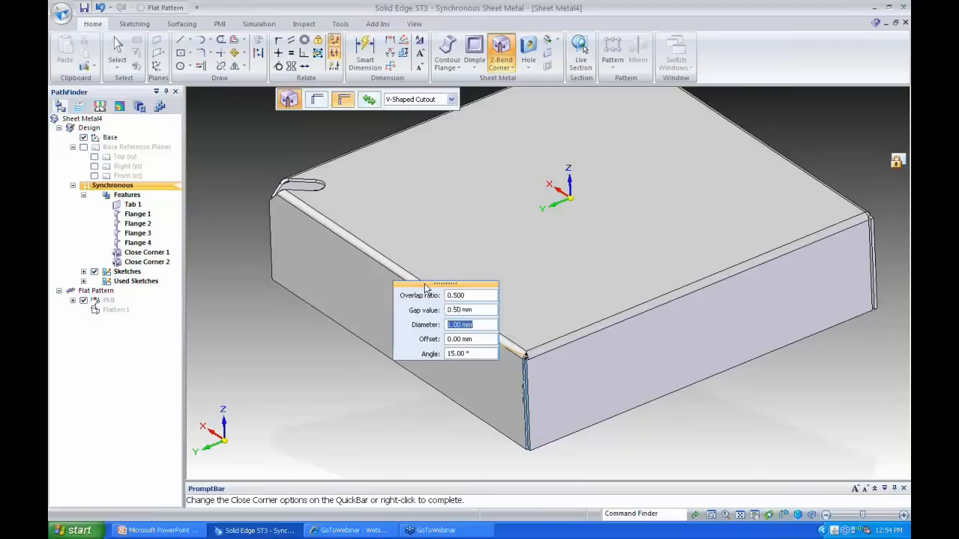
Set the V-shaped cutout's diameter to 10 mm, its offset to 5 mm and its angle to 30°
{"action": "type", "text": "10"}
{"action": "key", "text": "Tab"}
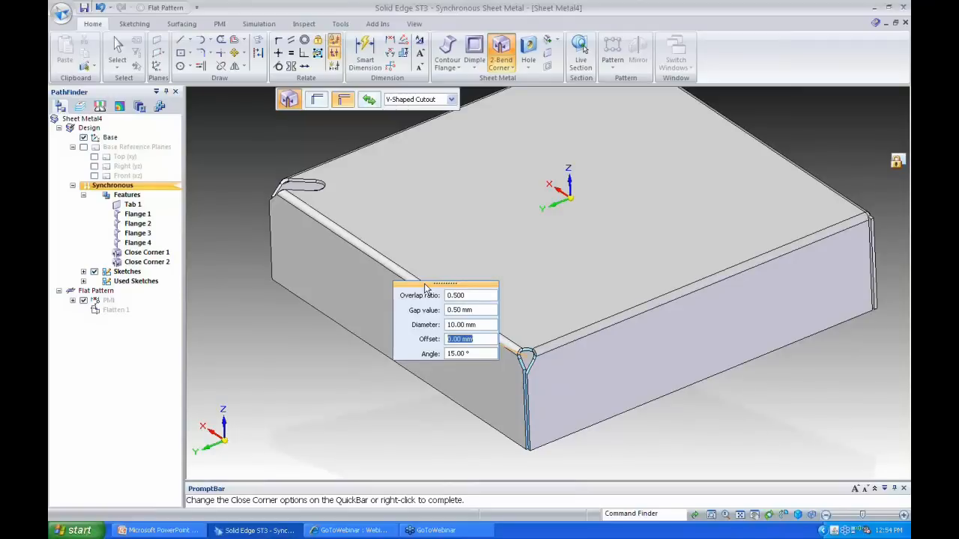
{"action": "type", "text": "5"}
{"action": "key", "text": "Tab"}
{"action": "type", "text": "30"}
{"action": "key", "text": "Tab"}
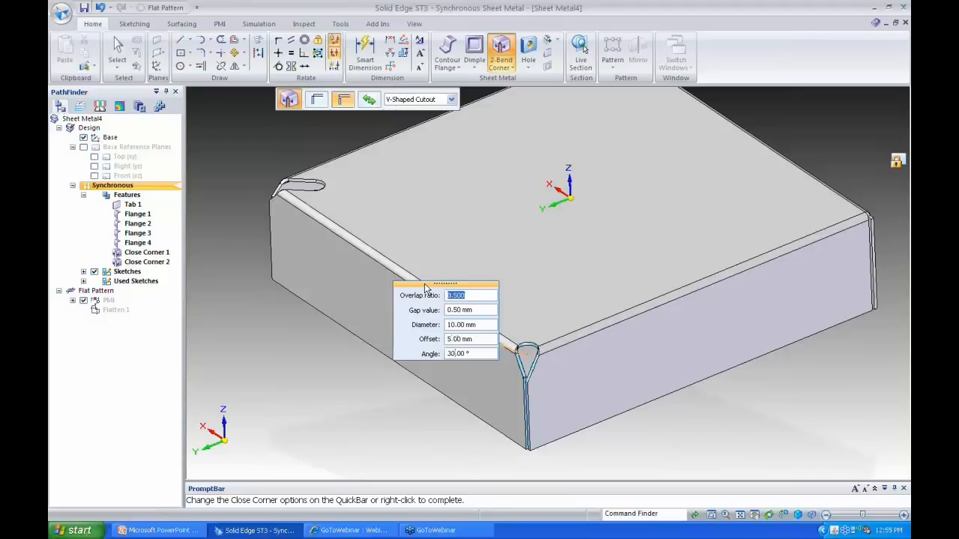
Set the V-shaped cutout's angle to 45° and complete the closed corner
{"action": "key", "text": "Tab"}
{"action": "key", "text": "Tab"}
{"action": "key", "text": "Tab"}
{"action": "key", "text": "Tab"}
{"action": "type", "text": "45"}
{"action": "key", "text": "Tab"}
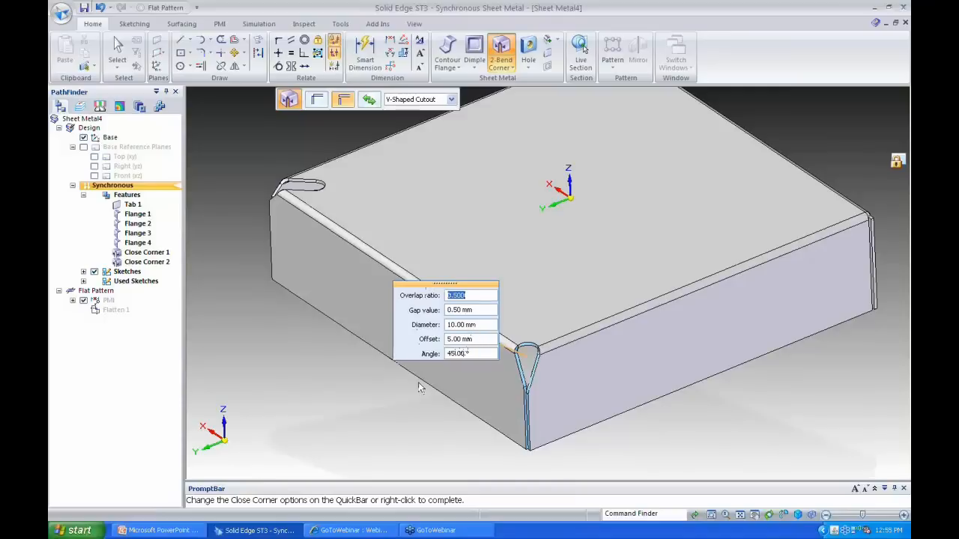
{"action": "right_click", "coordinate": [357, 407]}
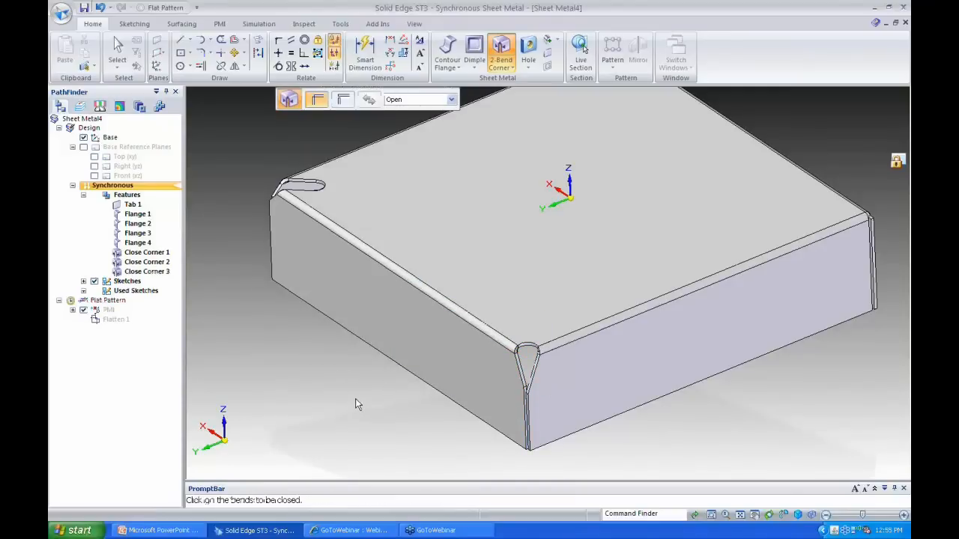
Switch to the flat pattern of the box with the V-shaped corner included
{"action": "left_click", "coordinate": [341, 24]}
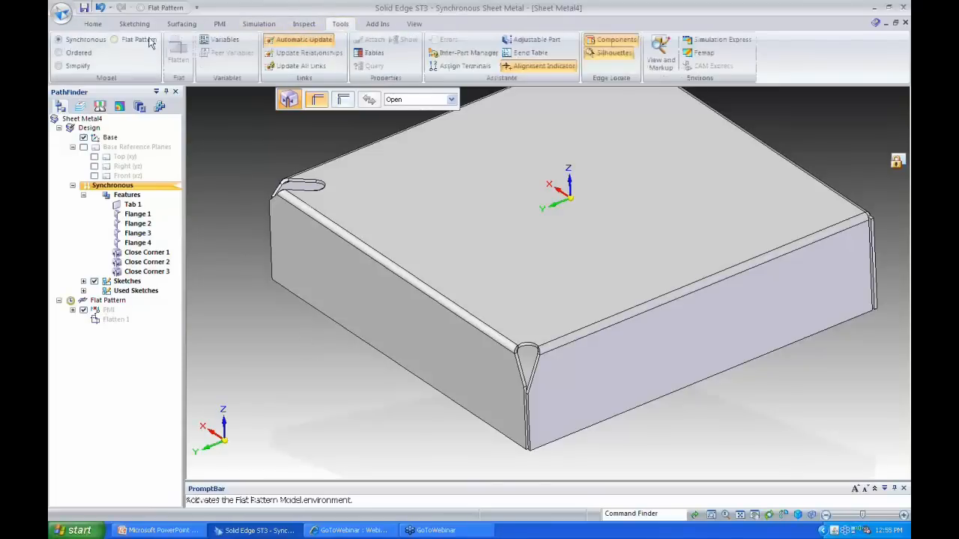
{"action": "left_click", "coordinate": [149, 43]}
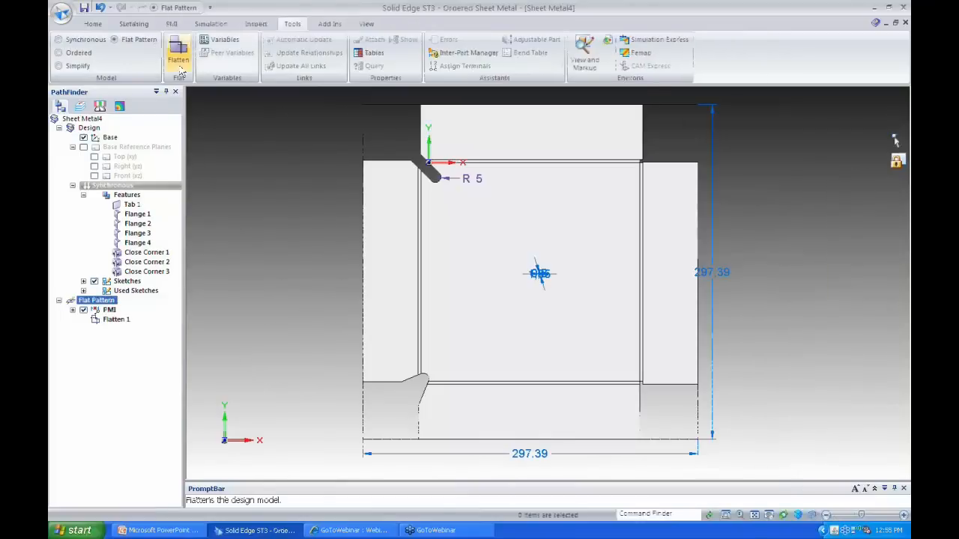
Dimension the angle of the V-shaped corner cutout in the flat pattern
{"action": "left_click", "coordinate": [93, 24]}
{"action": "left_click", "coordinate": [666, 53]}
{"action": "left_click", "coordinate": [515, 439]}
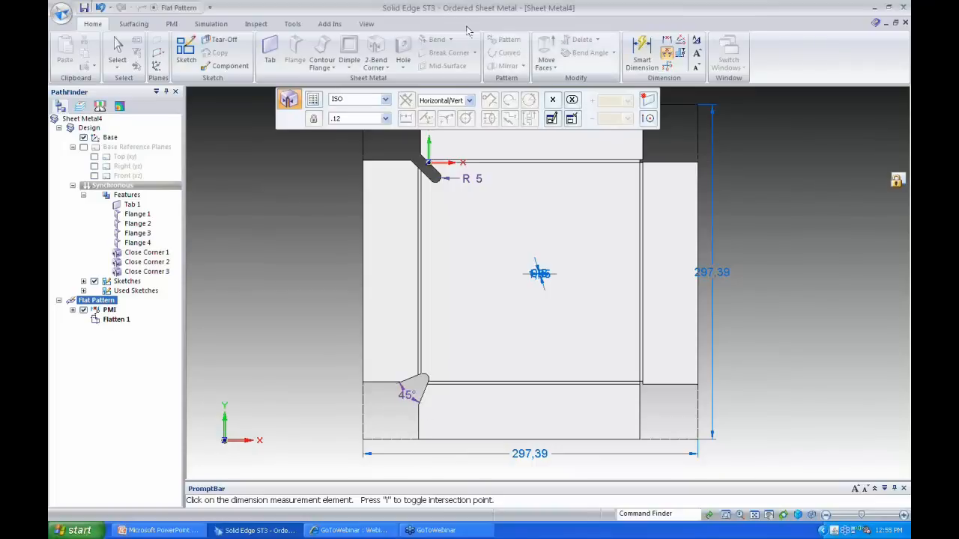
Return to the synchronous model and close the remaining corner with a Square Cutout, width 15 mm and offset 10 mm
{"action": "left_click", "coordinate": [291, 24]}
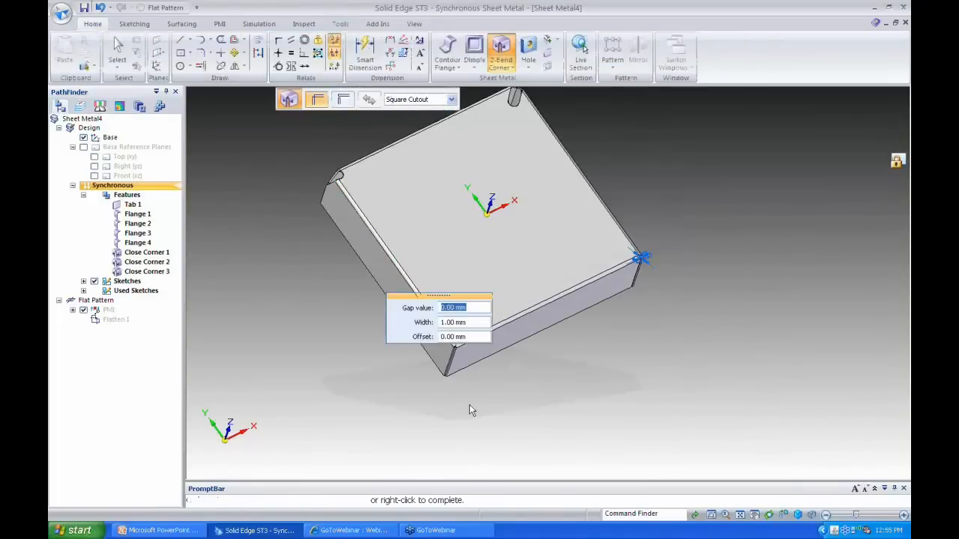
{"action": "left_click_drag", "start_coordinate": [443, 301], "coordinate": [357, 290]}
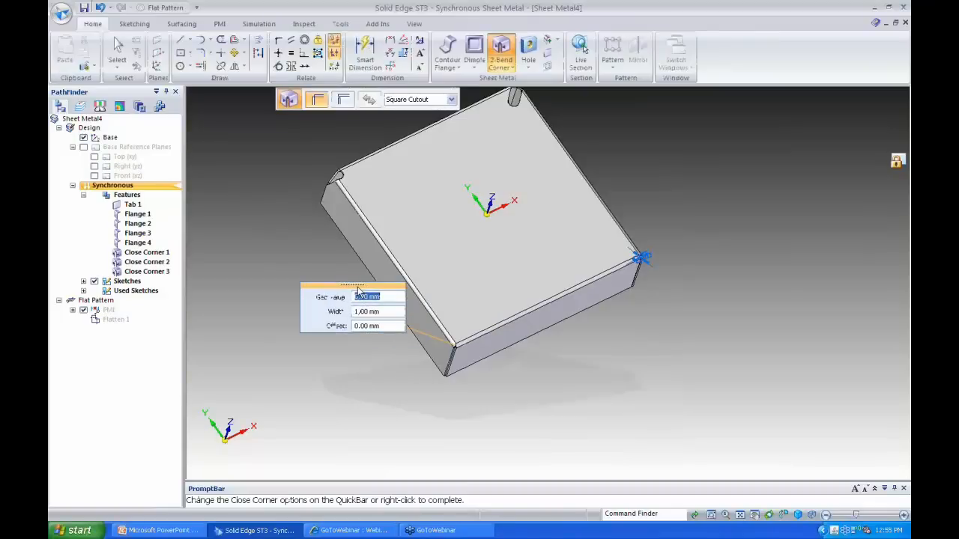
{"action": "key", "text": "Tab"}
{"action": "type", "text": "15"}
{"action": "key", "text": "Tab"}
{"action": "type", "text": "10"}
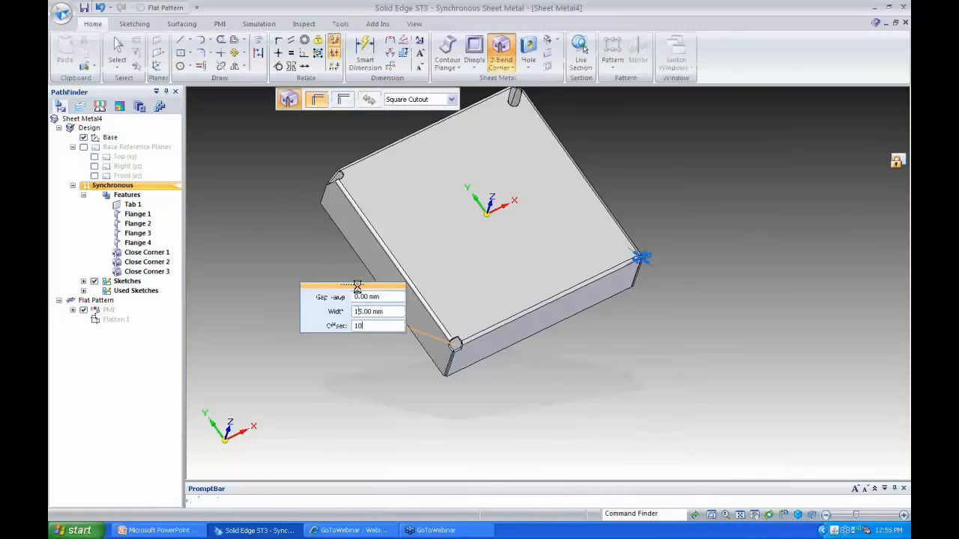
{"action": "key", "text": "Return"}
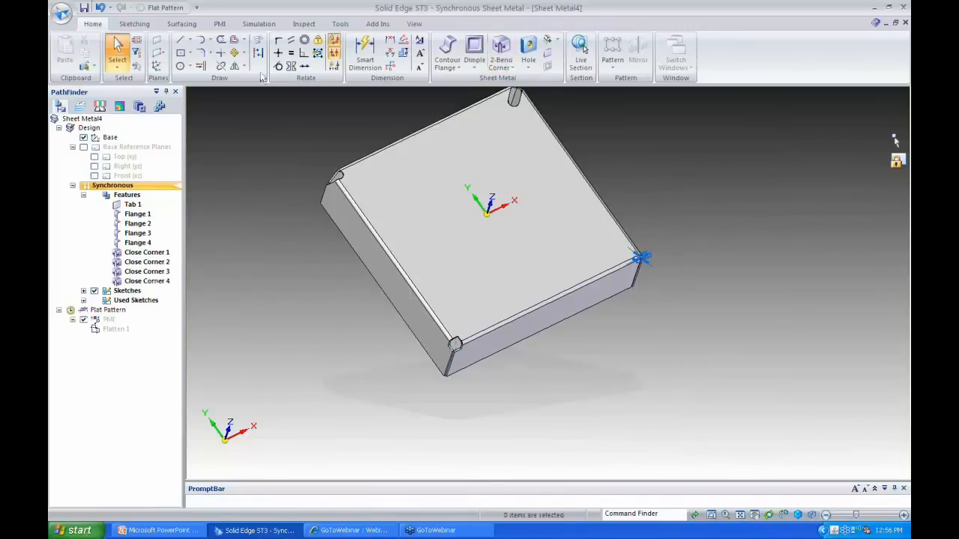
Switch to the flat pattern and dimension the square cutout's width and height
{"action": "left_click", "coordinate": [340, 25]}
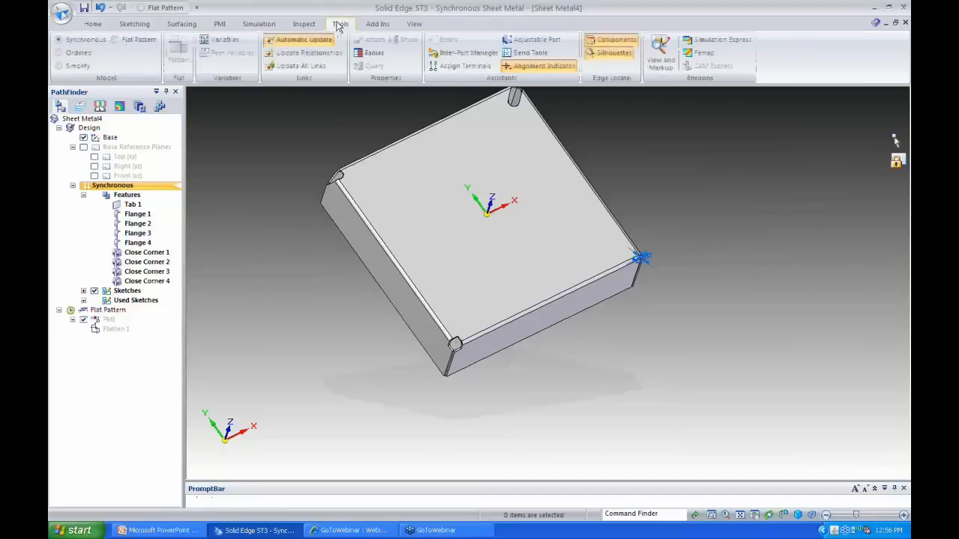
{"action": "left_click", "coordinate": [139, 39]}
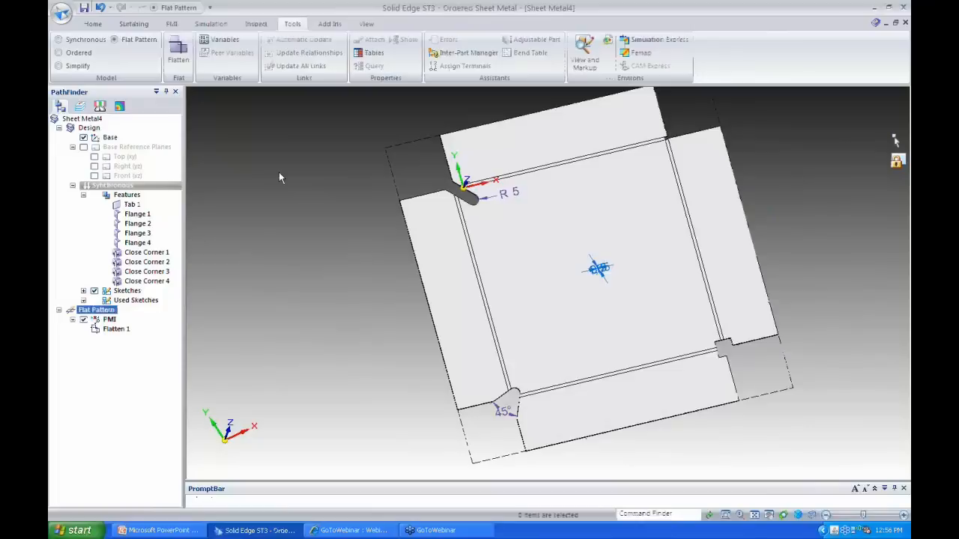
{"action": "left_click", "coordinate": [91, 24]}
{"action": "left_click", "coordinate": [642, 54]}
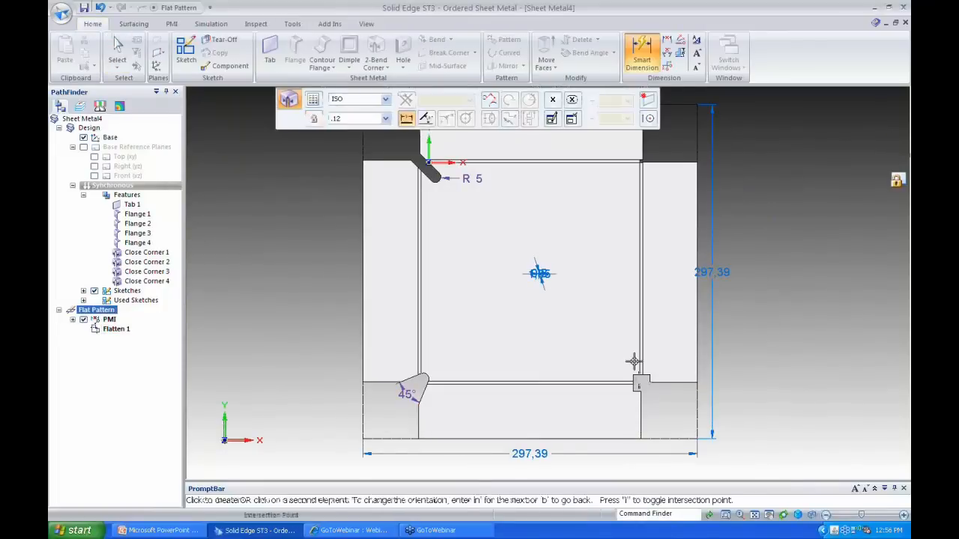
{"action": "left_click", "coordinate": [634, 384]}
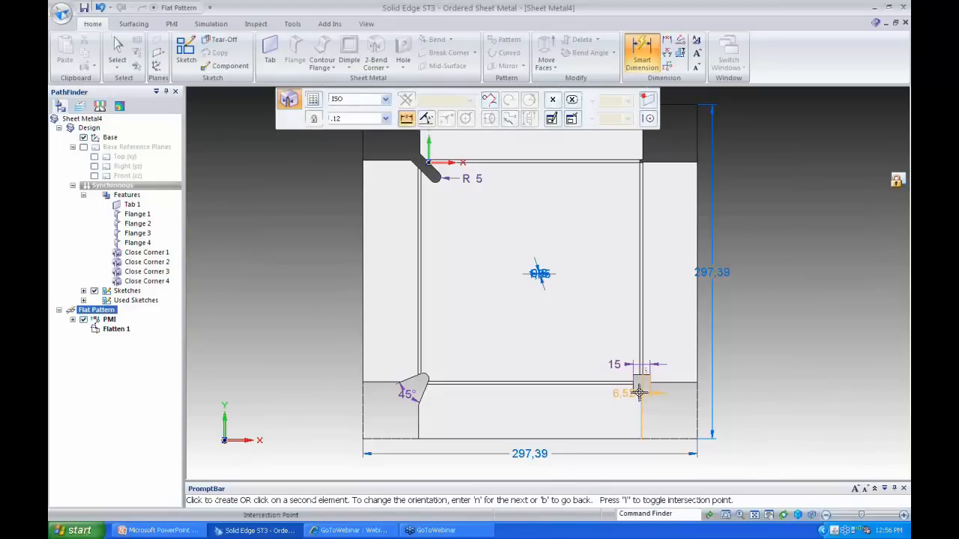
{"action": "left_click", "coordinate": [608, 388]}
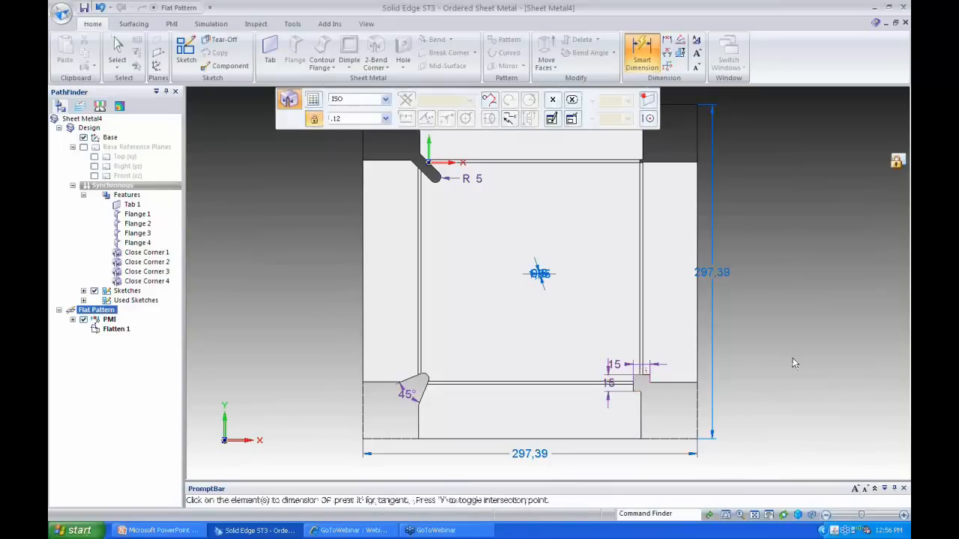
{"action": "key", "text": "Escape"}
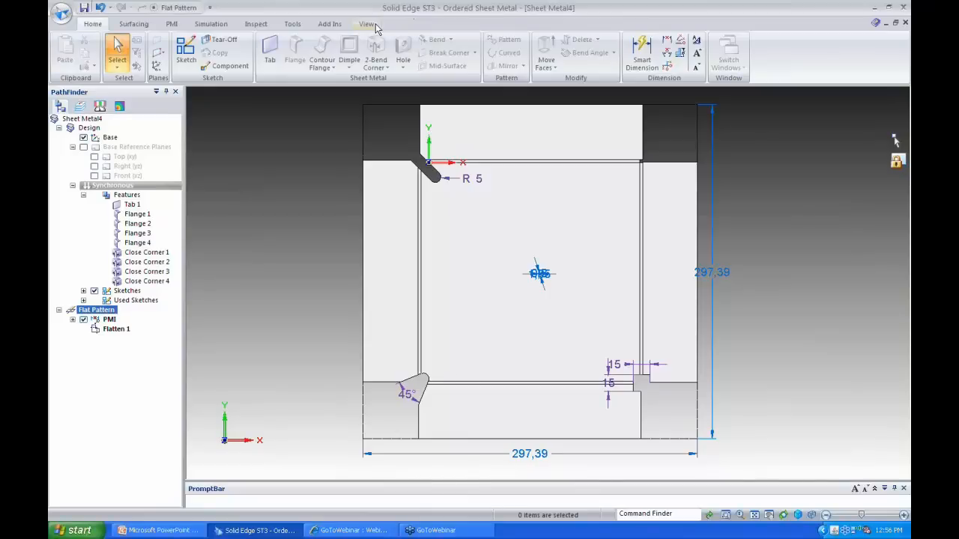
Return to the synchronous model and configure a formed-end louver with length 50 mm, depth 10 mm and height 2.5 mm
{"action": "left_click", "coordinate": [292, 24]}
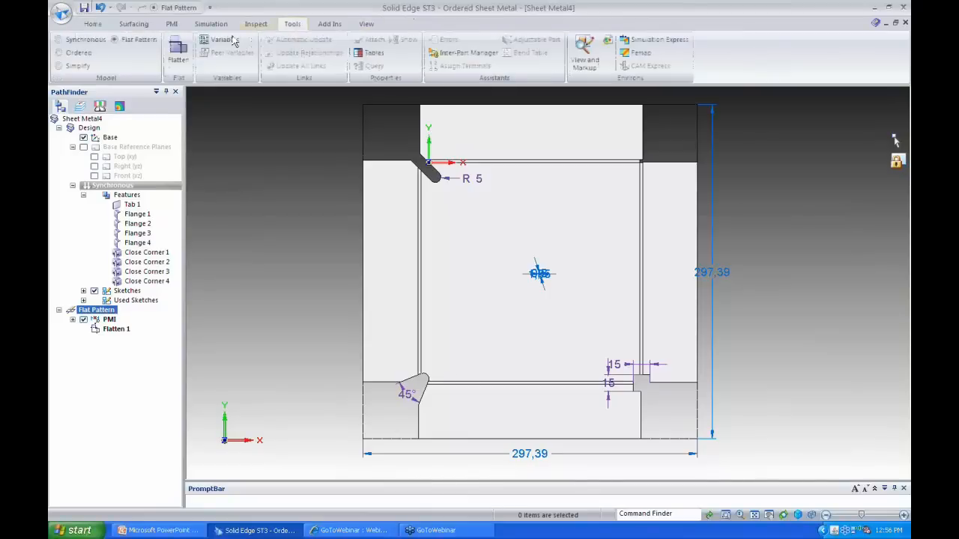
{"action": "left_click", "coordinate": [69, 42]}
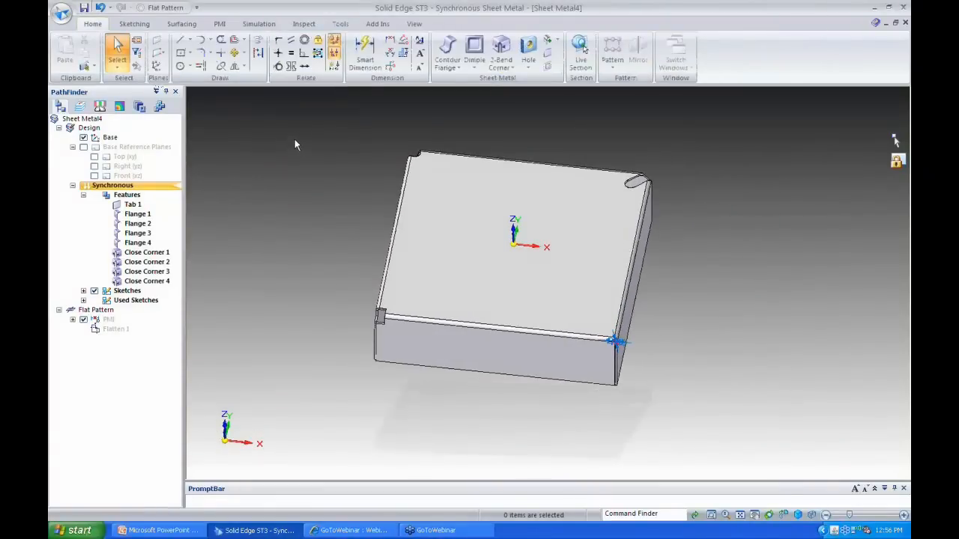
{"action": "left_click", "coordinate": [475, 69]}
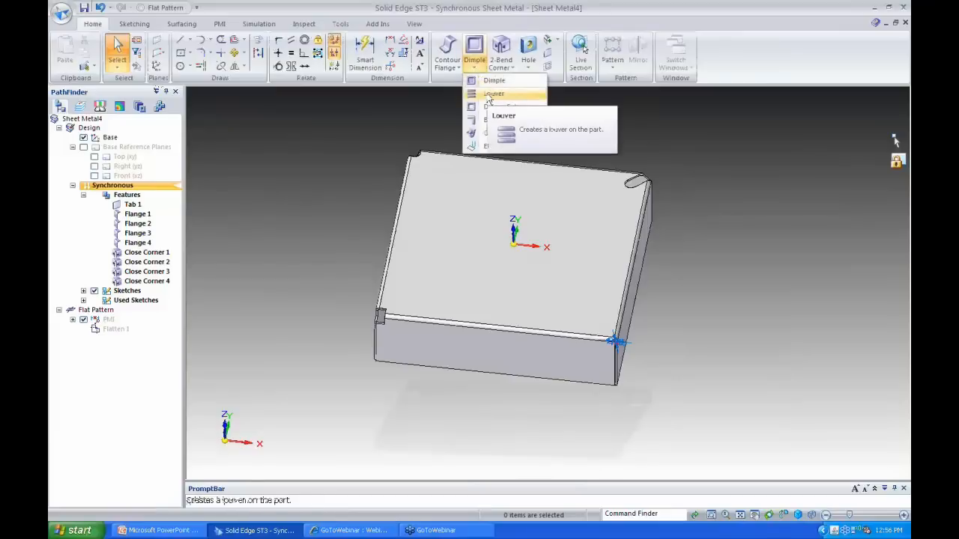
{"action": "left_click", "coordinate": [491, 95]}
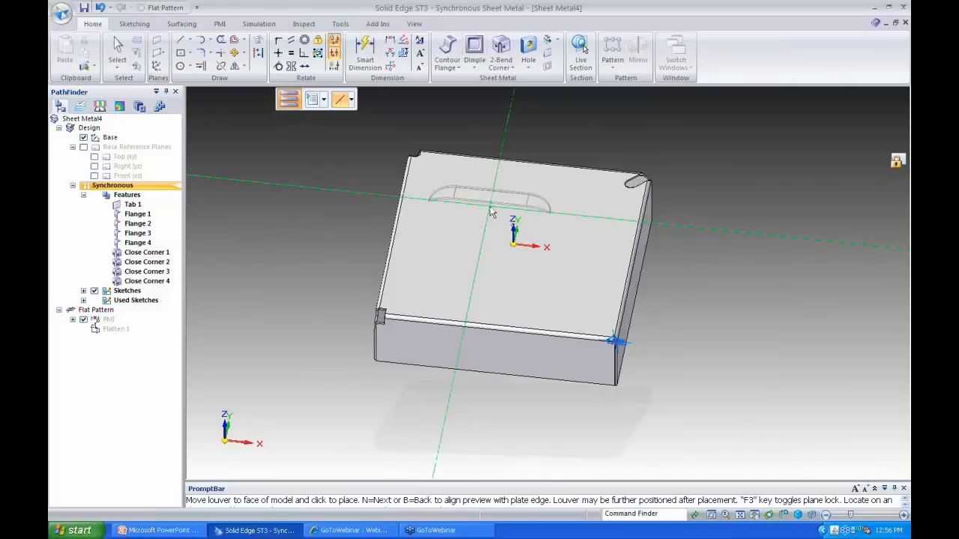
{"action": "left_click", "coordinate": [313, 101]}
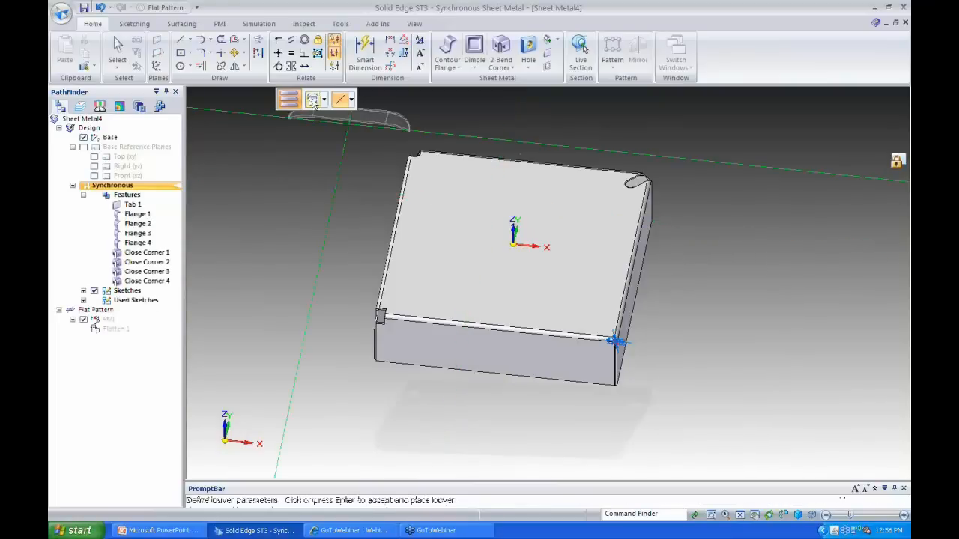
{"action": "left_click", "coordinate": [313, 101]}
{"action": "left_click_drag", "start_coordinate": [512, 161], "coordinate": [770, 226]}
{"action": "type", "text": "50"}
{"action": "key", "text": "Tab"}
{"action": "type", "text": "10"}
{"action": "key", "text": "Tab"}
{"action": "type", "text": "2.5"}
{"action": "key", "text": "Tab"}
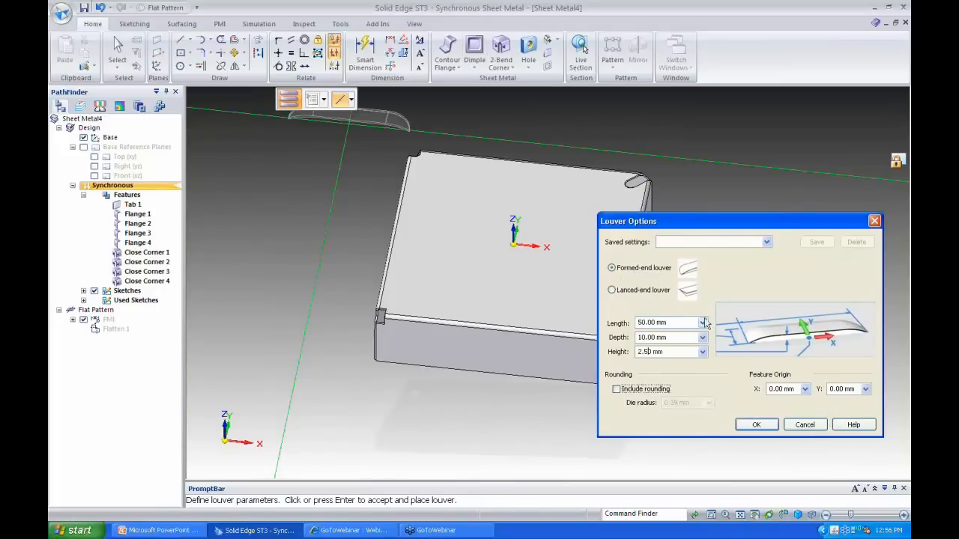
{"action": "left_click", "coordinate": [756, 425]}
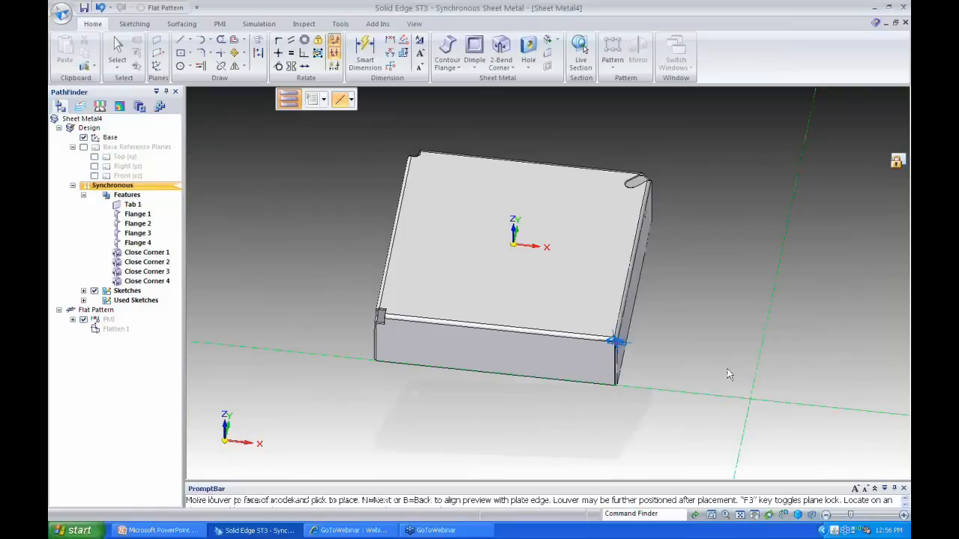
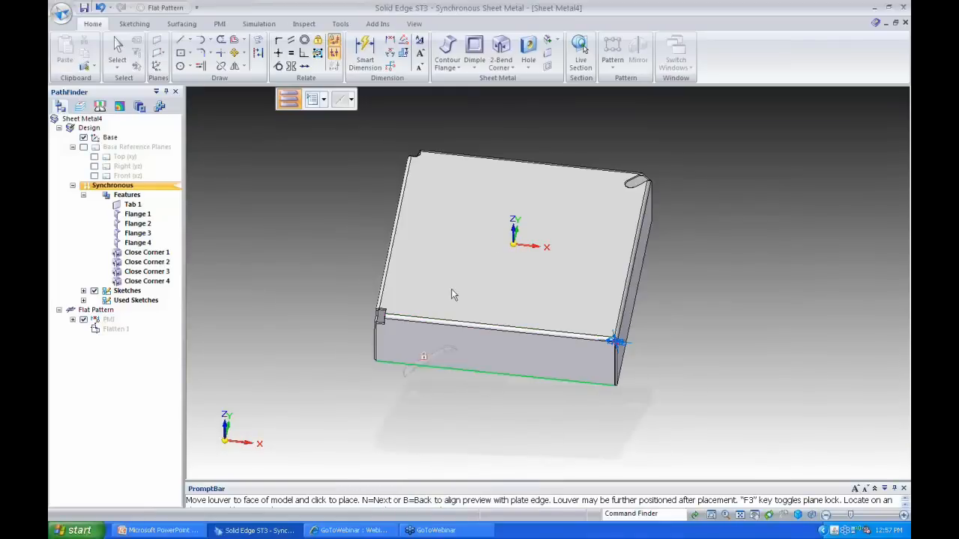
Cycle the louver preview through its edge alignments on the box's top face until it runs parallel to the front edge
{"action": "key", "text": "n"}
{"action": "key", "text": "n"}
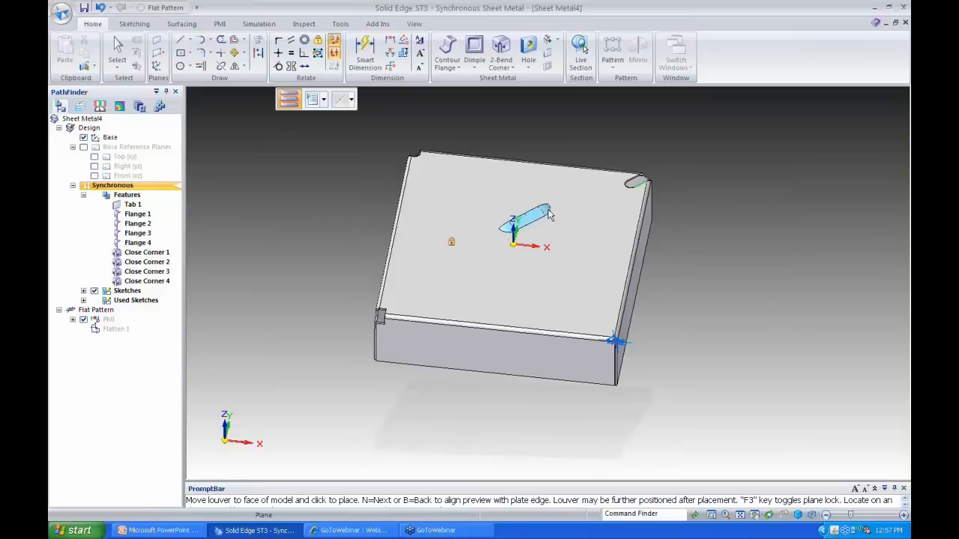
{"action": "key", "text": "n"}
{"action": "key", "text": "n"}
{"action": "key", "text": "n"}
{"action": "key", "text": "n"}
{"action": "key", "text": "n"}
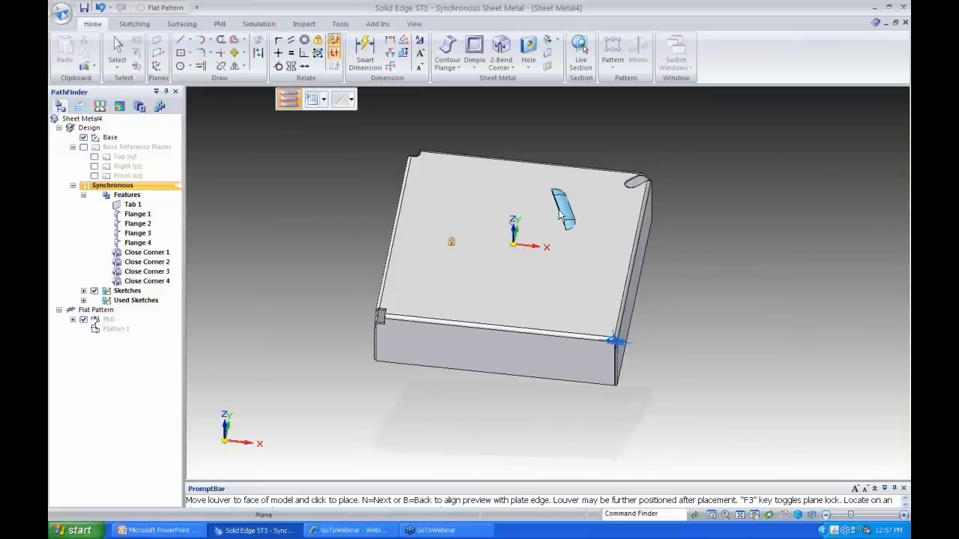
{"action": "key", "text": "n"}
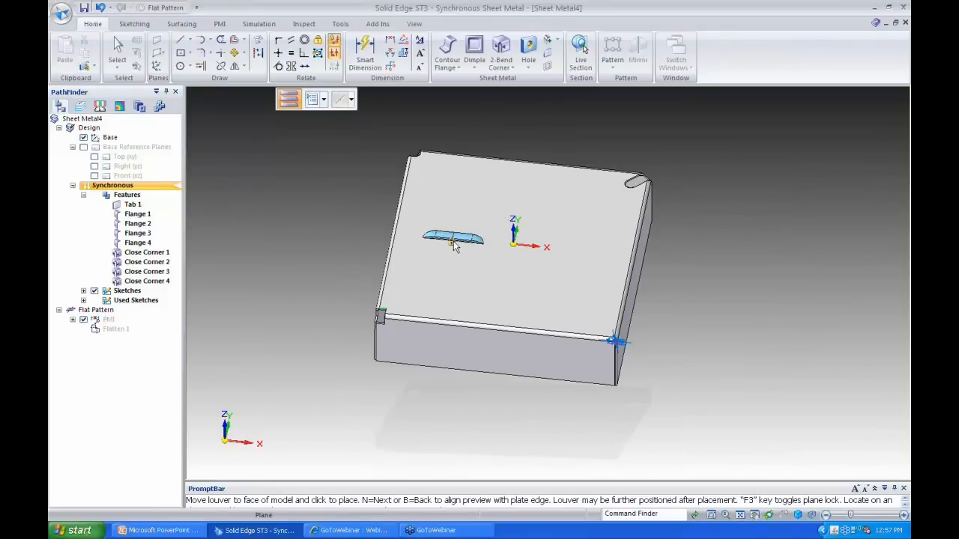
Release the plane lock and place the louver about 43 mm from the top face's left edge and 165 mm from its front edge
{"action": "key", "text": "F3"}
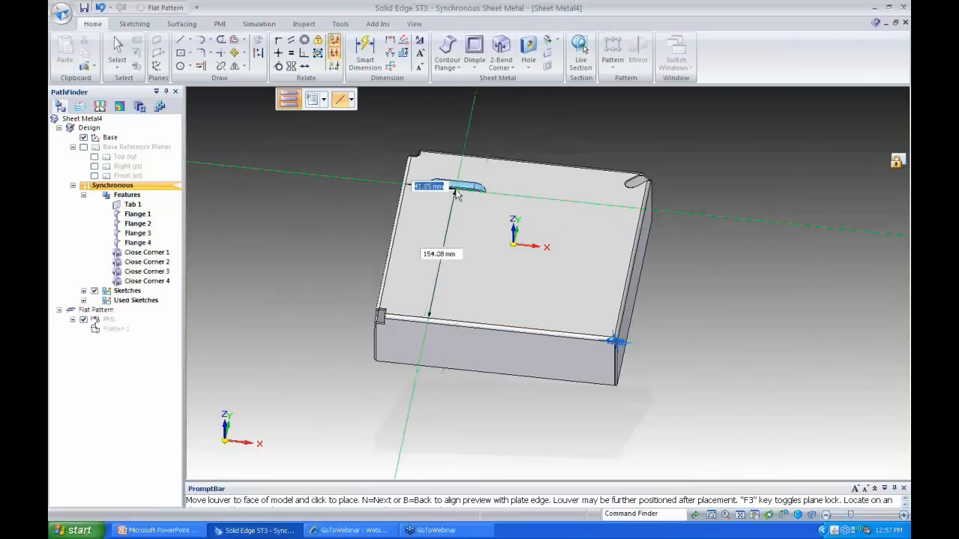
{"action": "type", "text": "43"}
{"action": "key", "text": "Tab"}
{"action": "type", "text": "165"}
{"action": "key", "text": "Return"}
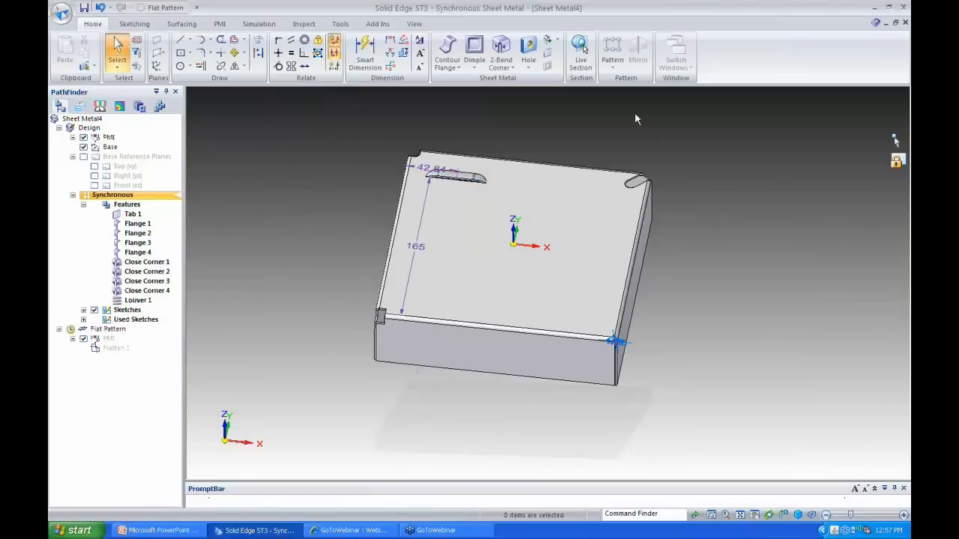
Start a rectangular 3 by 3 pattern of the louver on the top face and direct its rows toward the front edge
{"action": "left_click", "coordinate": [142, 301]}
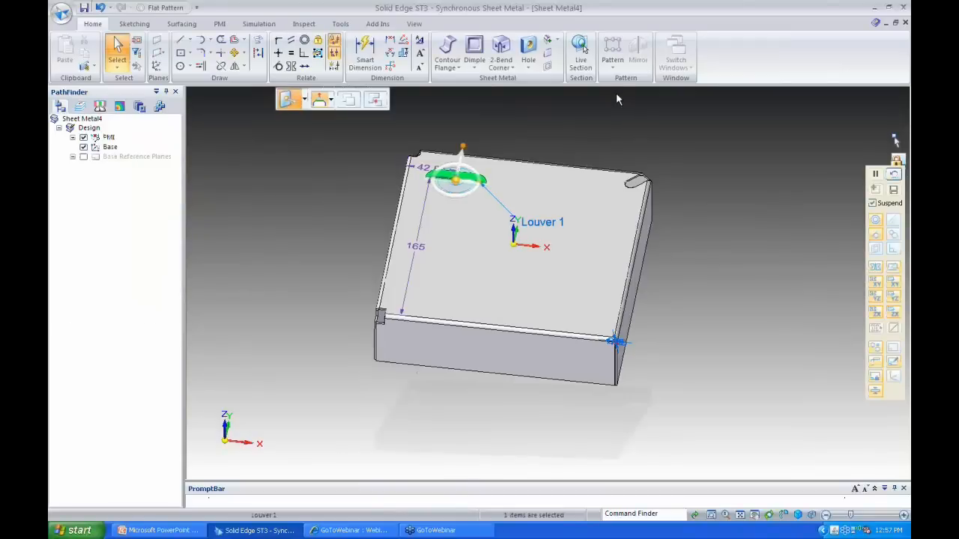
{"action": "left_click", "coordinate": [612, 64]}
{"action": "left_click", "coordinate": [637, 80]}
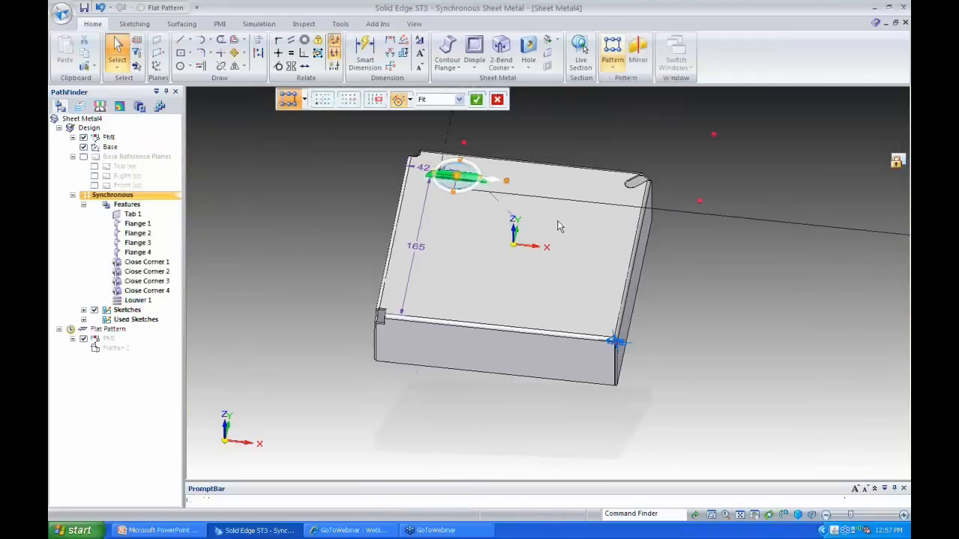
{"action": "left_click", "coordinate": [541, 135]}
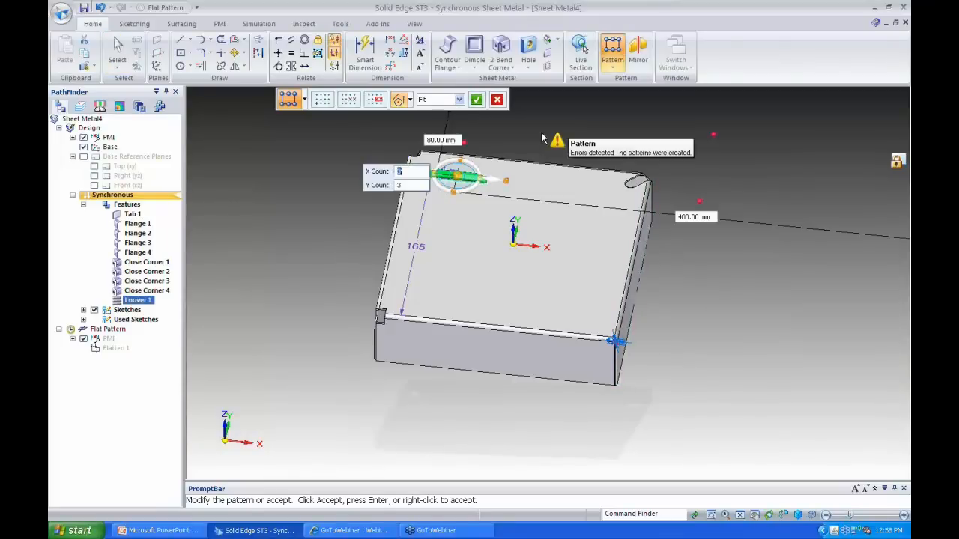
{"action": "left_click", "coordinate": [454, 193]}
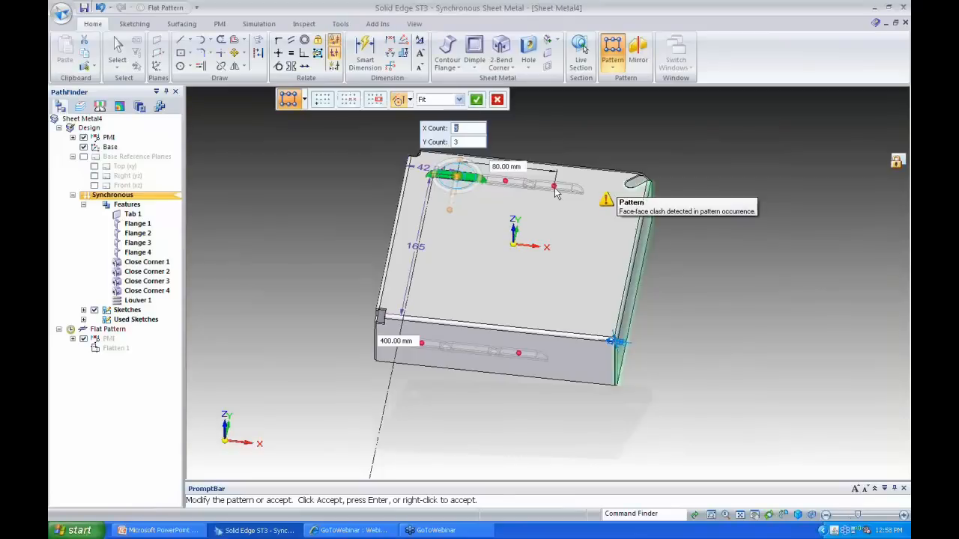
Try louver pattern extents of 200 mm toward the front edge and 80 mm across the face
{"action": "key", "text": "Tab"}
{"action": "type", "text": "200"}
{"action": "key", "text": "Tab"}
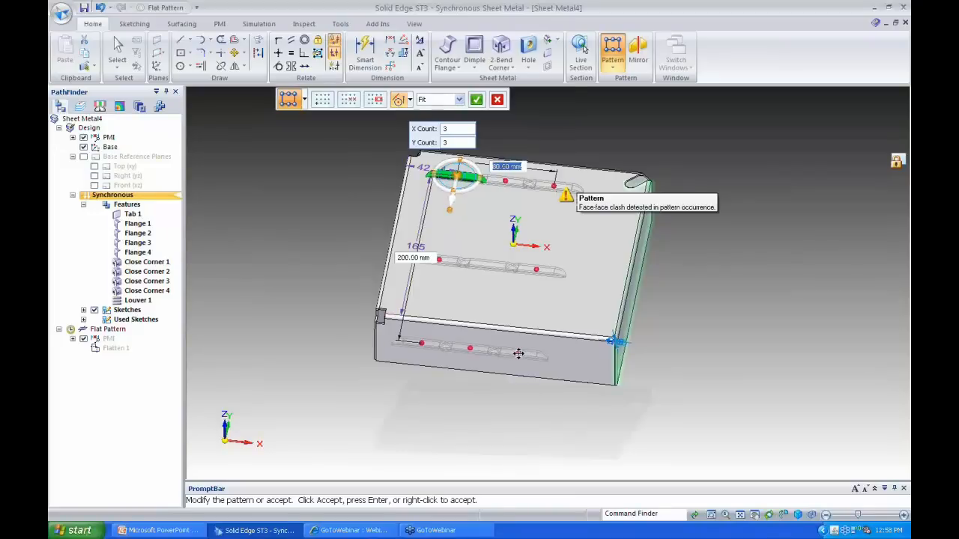
{"action": "type", "text": "80"}
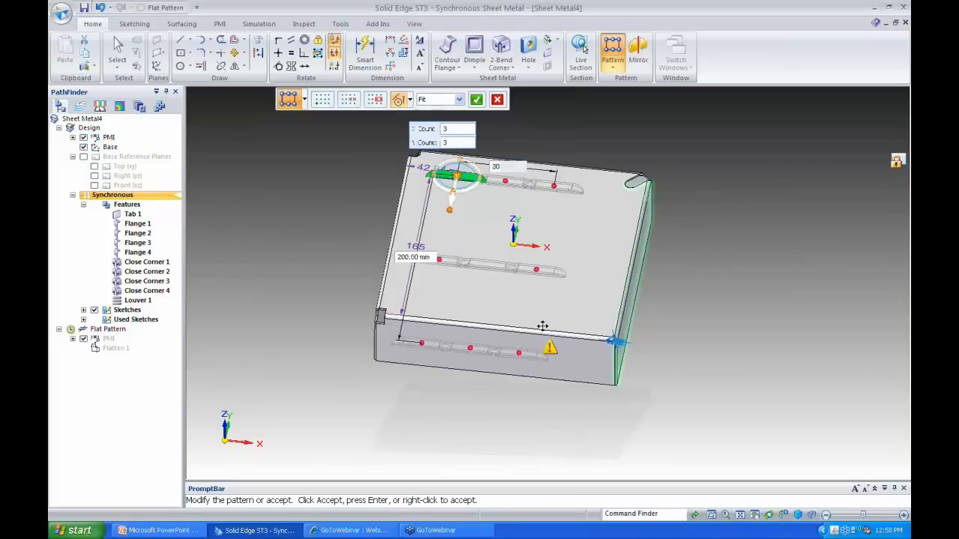
Resize the pattern to about 113 mm across by 146 mm deep, set five rows of three louvers and complete it
{"action": "left_click_drag", "start_coordinate": [542, 327], "coordinate": [579, 302]}
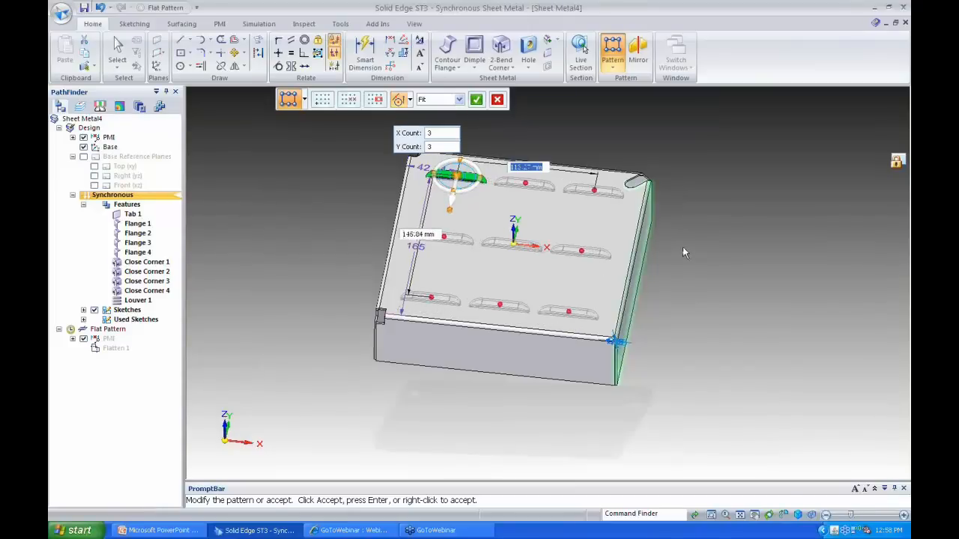
{"action": "key", "text": "Tab"}
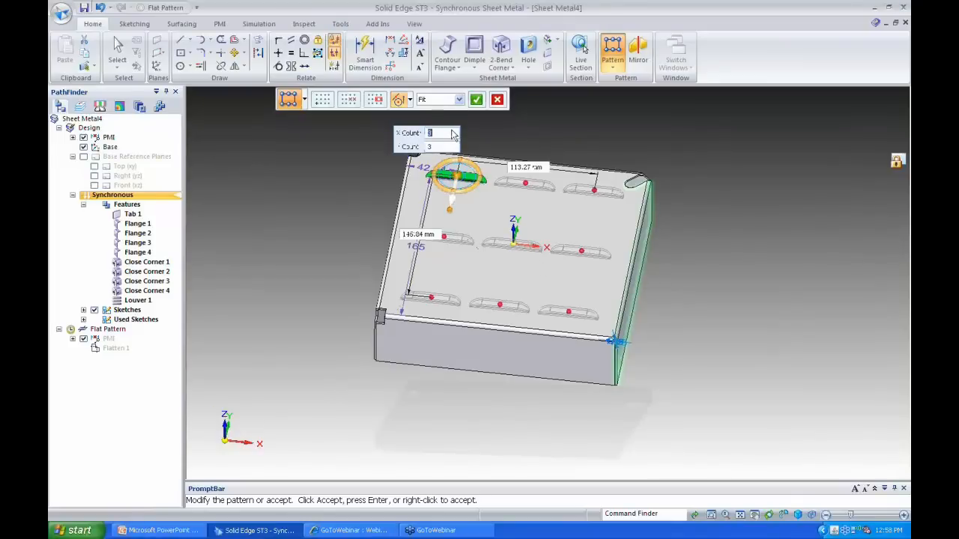
{"action": "type", "text": "5"}
{"action": "key", "text": "Tab"}
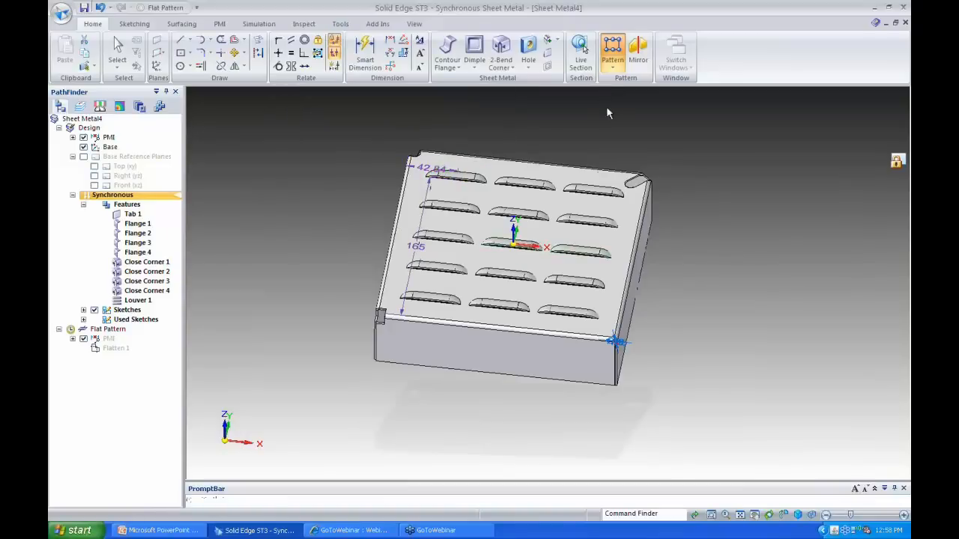
{"action": "key", "text": "Escape"}
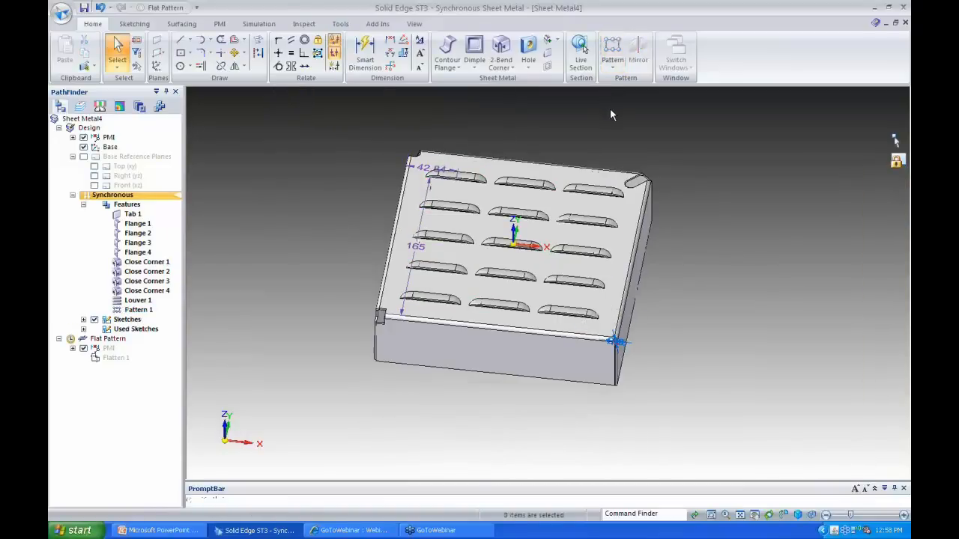
{"action": "key", "text": "ctrl+f"}
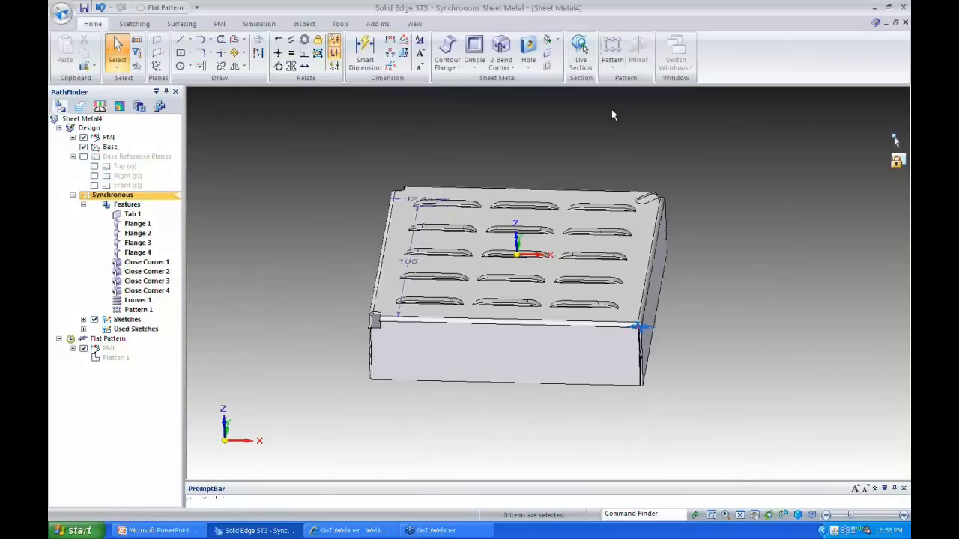
Save the part as Sheet Metal1.psm in the desktop folder Lunch Bytes 12232010 sheet metal, overwriting the existing file
{"action": "key", "text": "ctrl+s"}
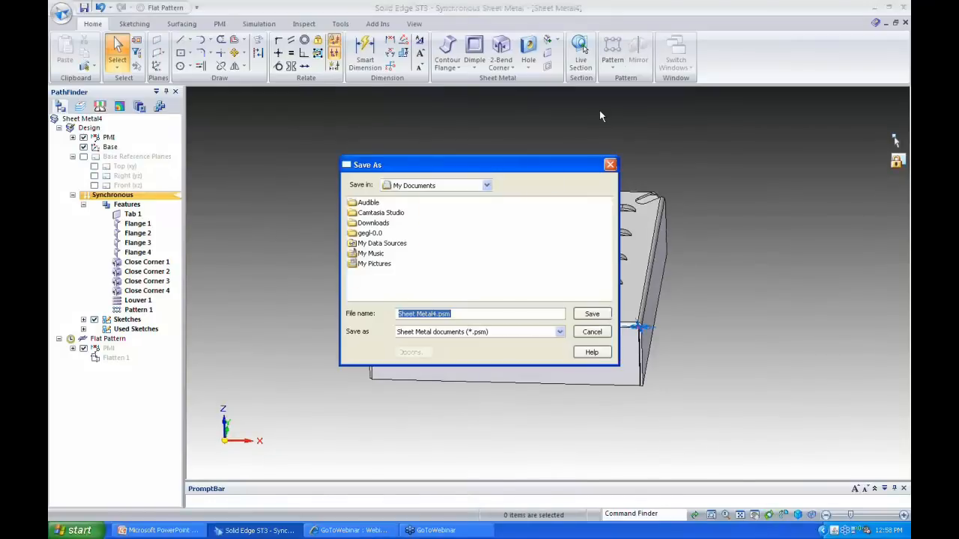
{"action": "left_click", "coordinate": [486, 185]}
{"action": "left_click", "coordinate": [403, 196]}
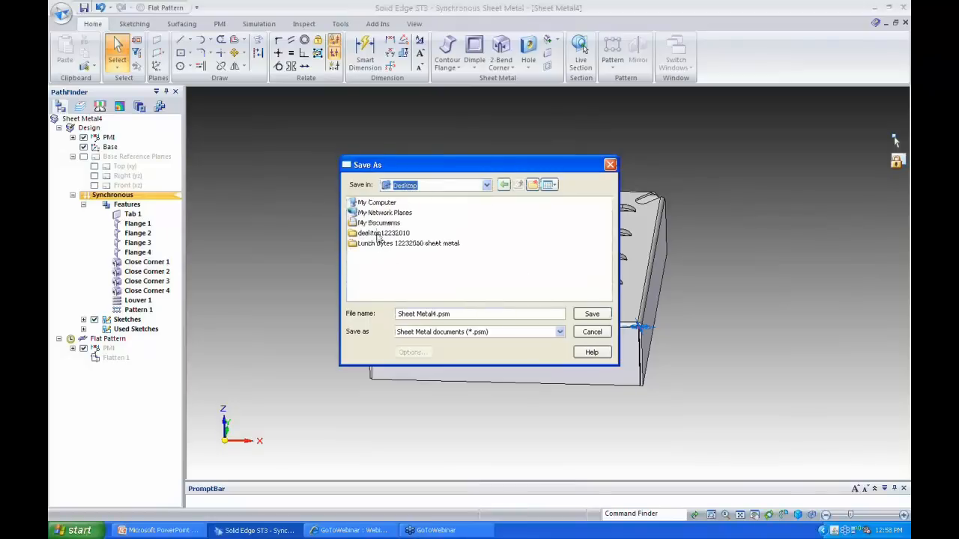
{"action": "double_click", "coordinate": [377, 245]}
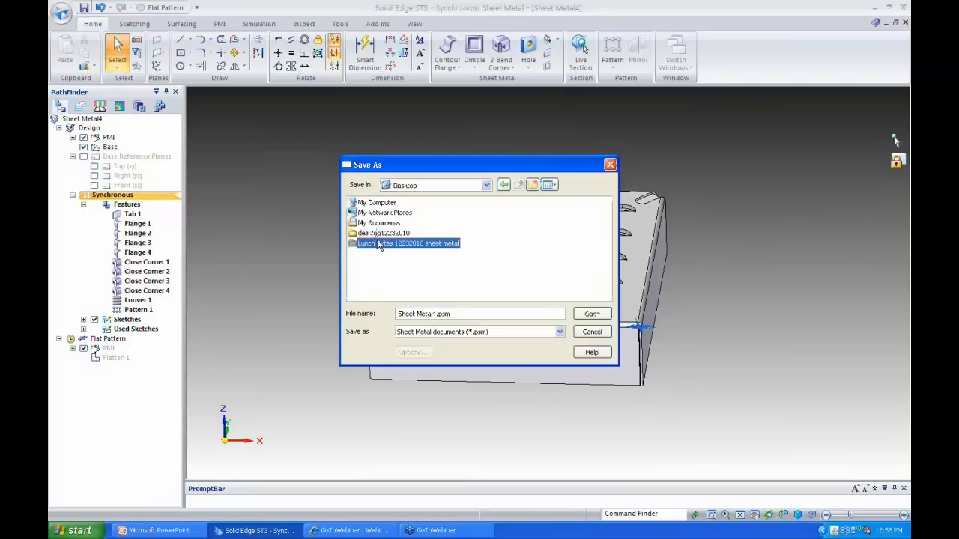
{"action": "left_click", "coordinate": [370, 261]}
{"action": "double_click", "coordinate": [361, 244]}
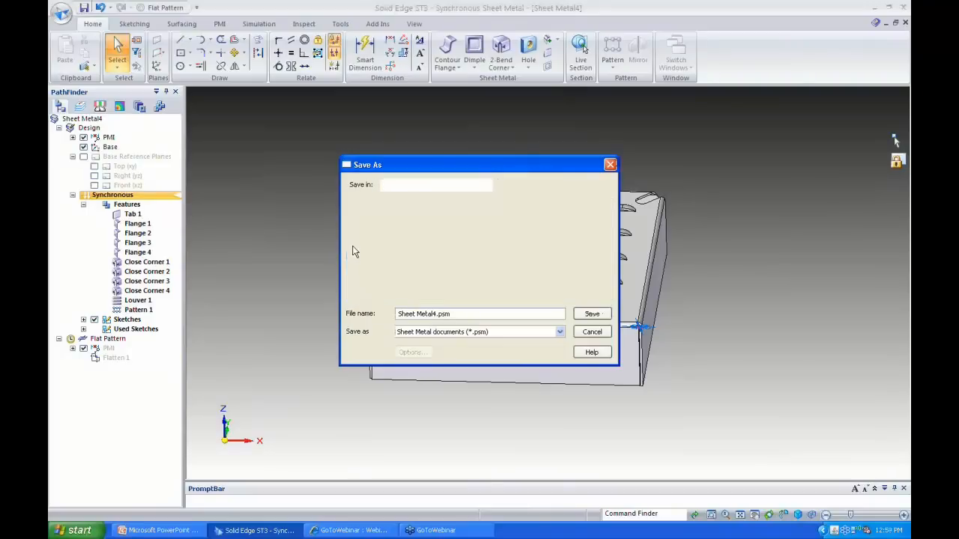
{"action": "left_click", "coordinate": [375, 213]}
{"action": "left_click", "coordinate": [592, 315]}
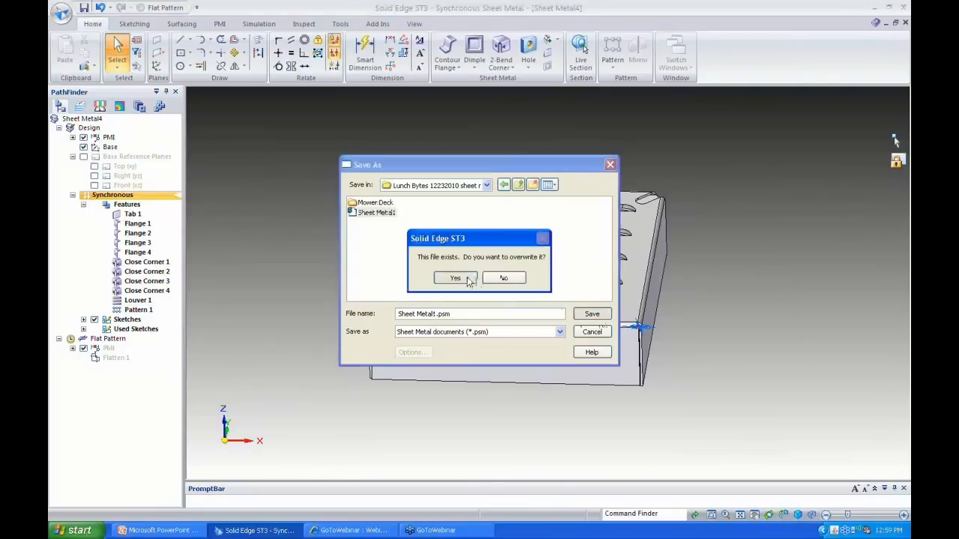
{"action": "key", "text": "Return"}
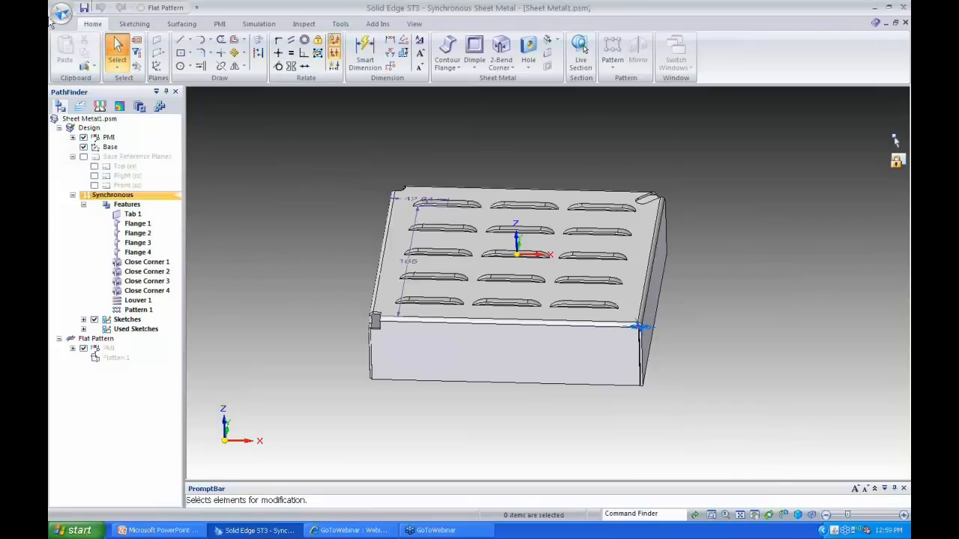
Examine the formed feature display choices in the Flat Pattern Treatments options and close the options
{"action": "left_click", "coordinate": [53, 9]}
{"action": "left_click", "coordinate": [265, 313]}
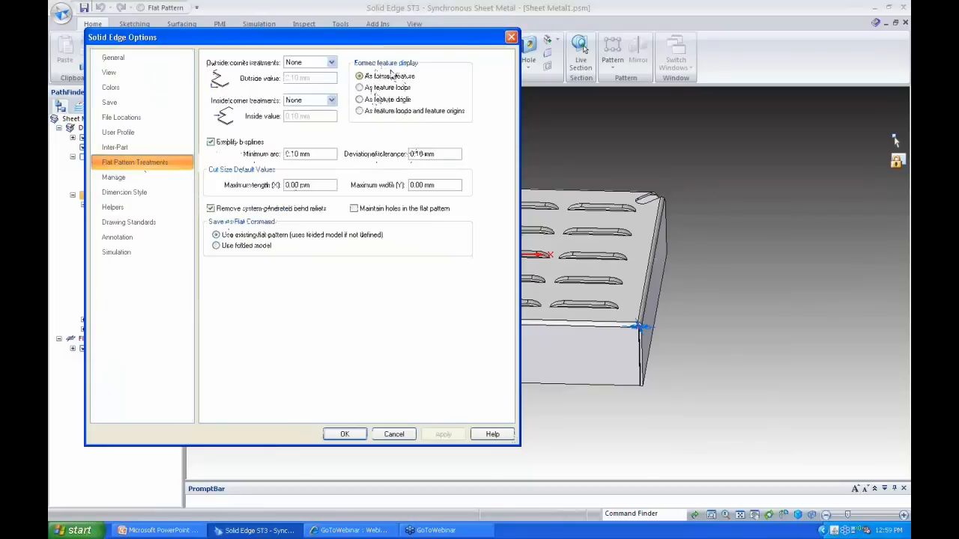
{"action": "left_click_drag", "start_coordinate": [375, 46], "coordinate": [306, 64]}
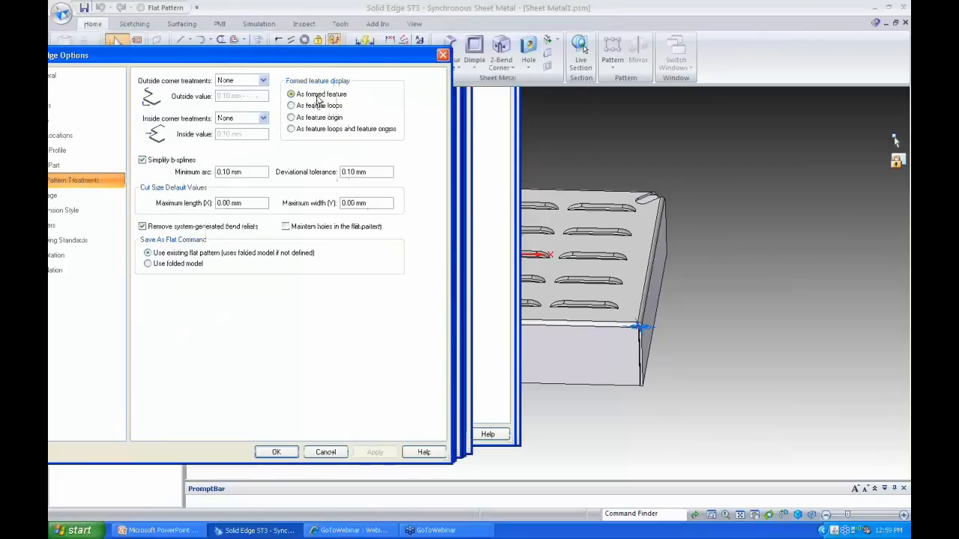
{"action": "left_click", "coordinate": [443, 57]}
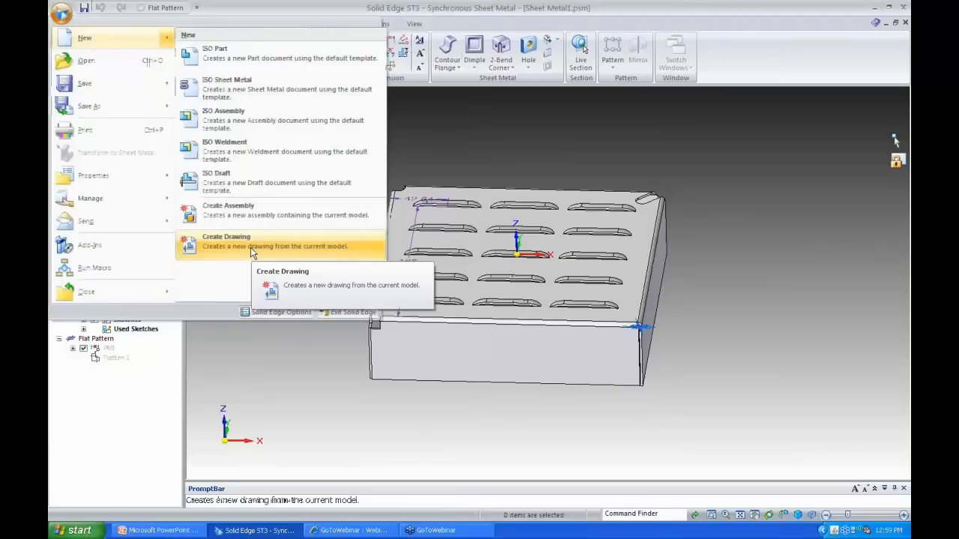
Create a drawing from the current model and place a top view of its flat pattern on the sheet
{"action": "left_click", "coordinate": [251, 247]}
{"action": "left_click", "coordinate": [459, 289]}
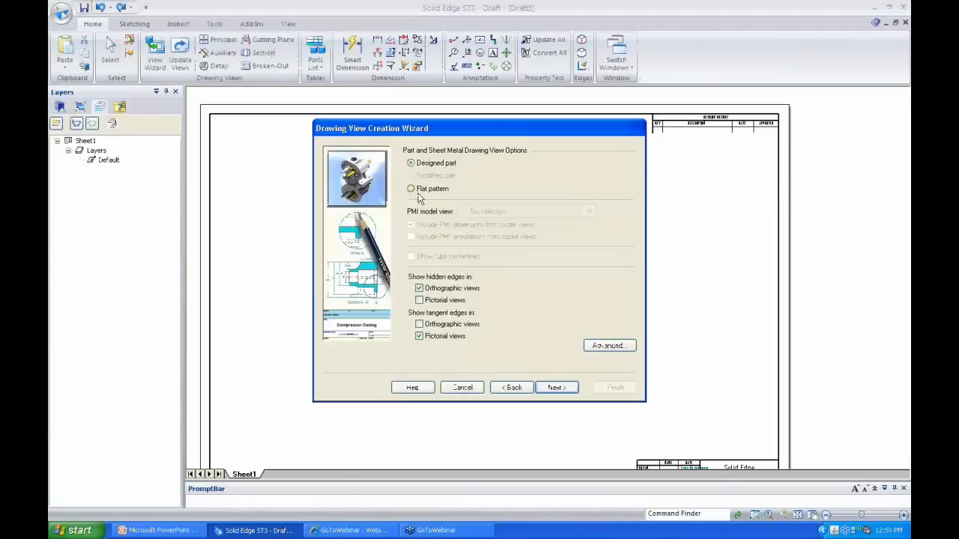
{"action": "left_click", "coordinate": [411, 189]}
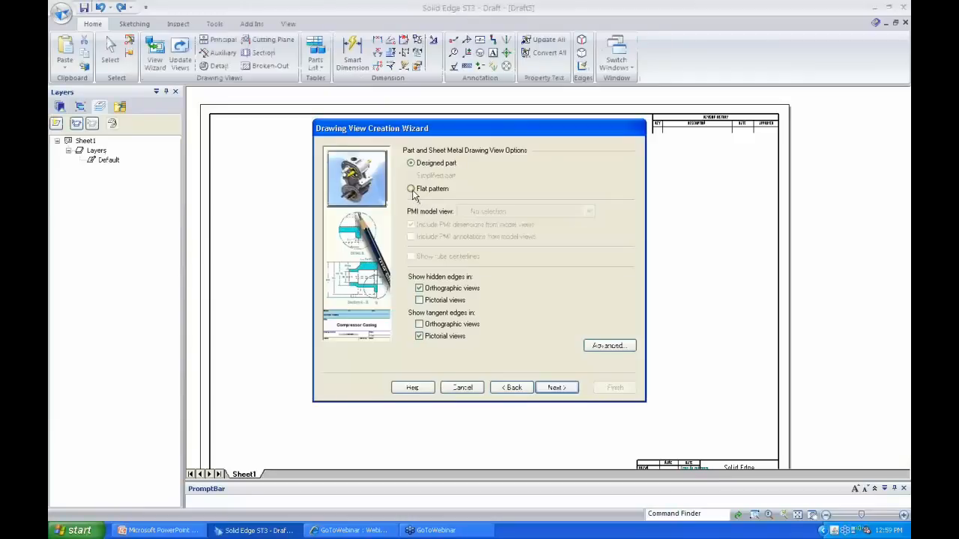
{"action": "left_click", "coordinate": [568, 392]}
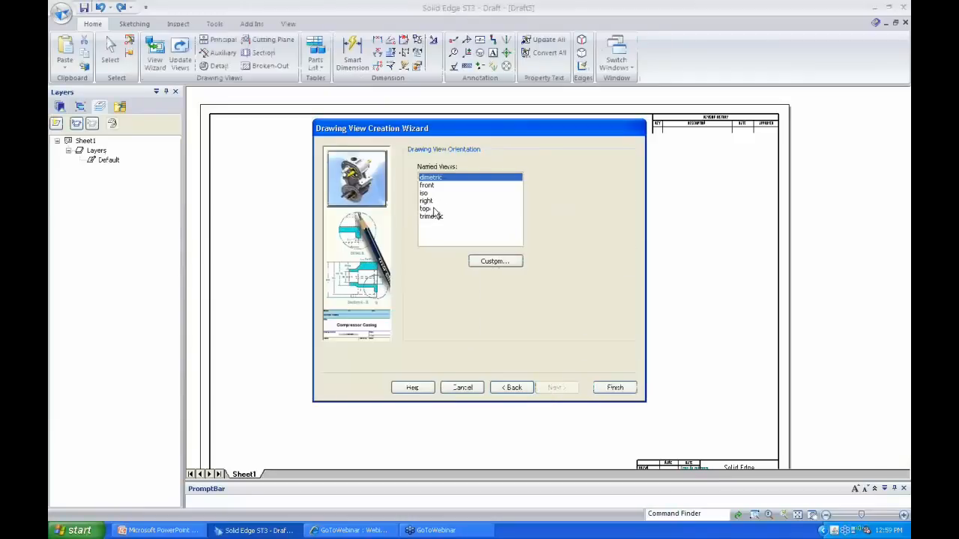
{"action": "left_click", "coordinate": [431, 209]}
{"action": "left_click", "coordinate": [613, 396]}
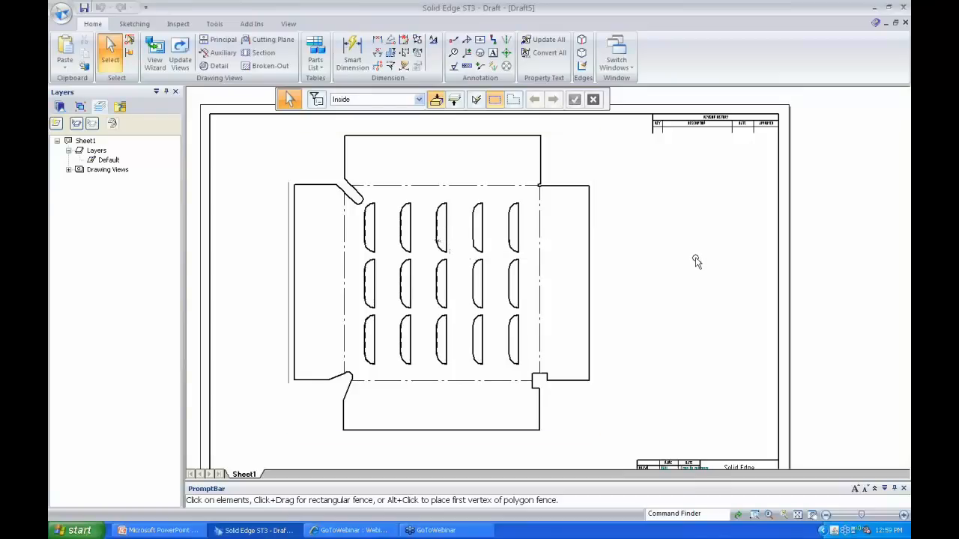
Set the part's flat pattern formed feature display to feature loops and feature origins, and return to the drawing
{"action": "key", "text": "ctrl+Tab"}
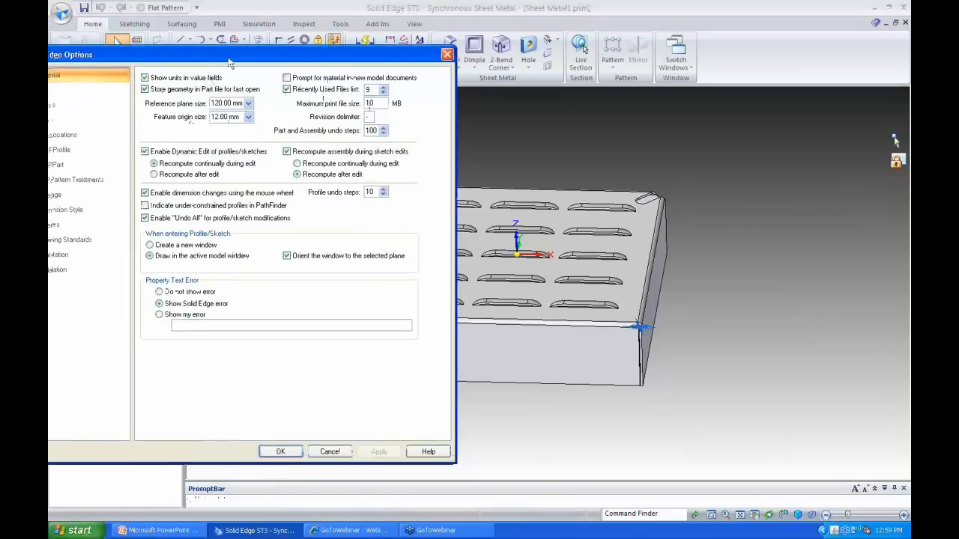
{"action": "left_click_drag", "start_coordinate": [229, 63], "coordinate": [302, 72]}
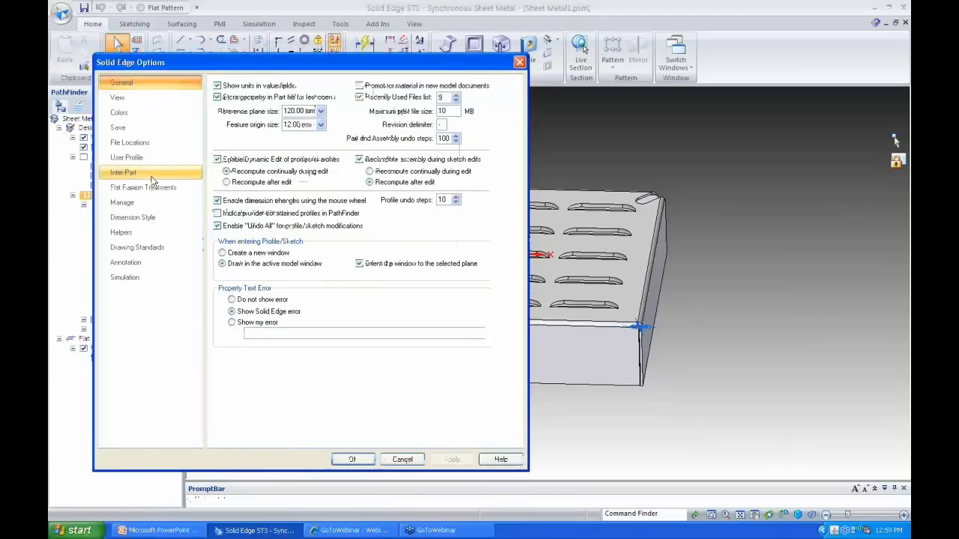
{"action": "left_click", "coordinate": [157, 187]}
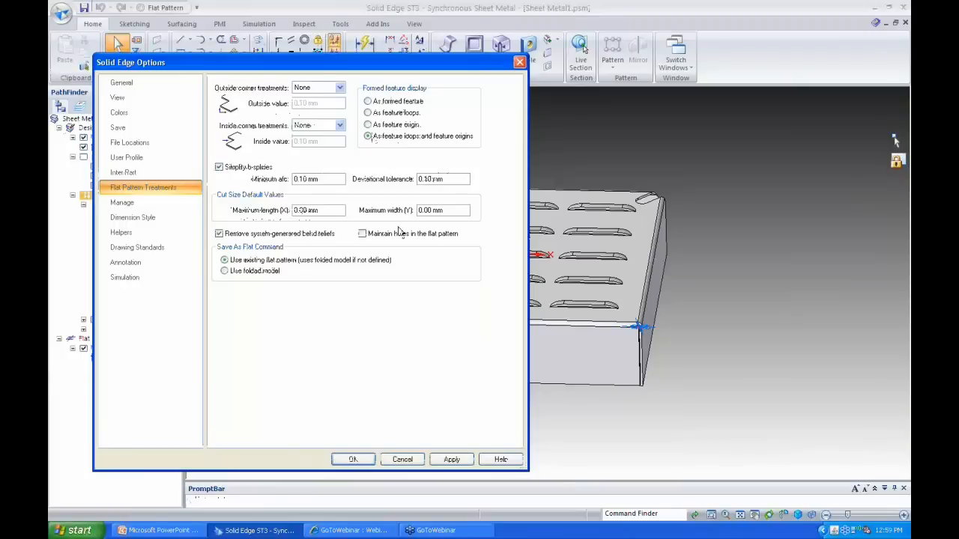
{"action": "left_click", "coordinate": [403, 460]}
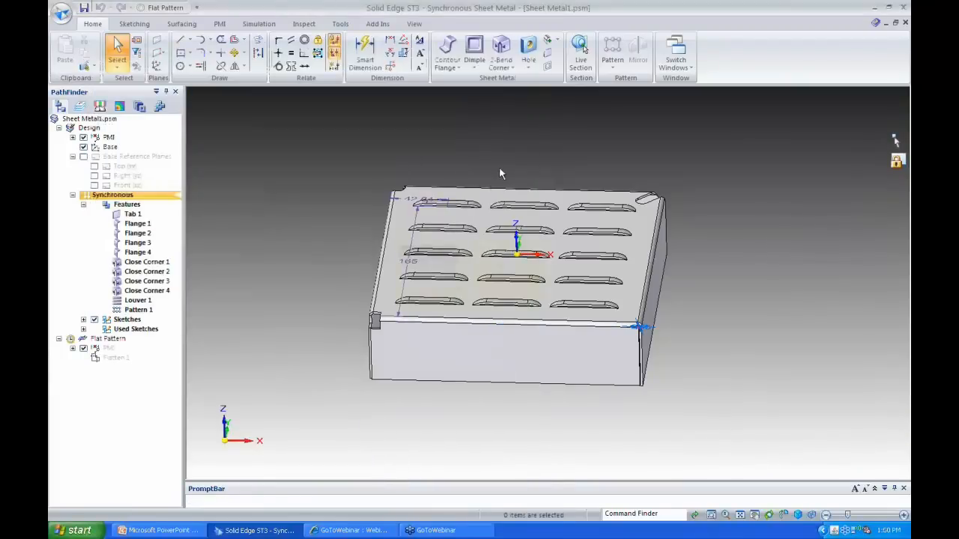
{"action": "key", "text": "ctrl+Tab"}
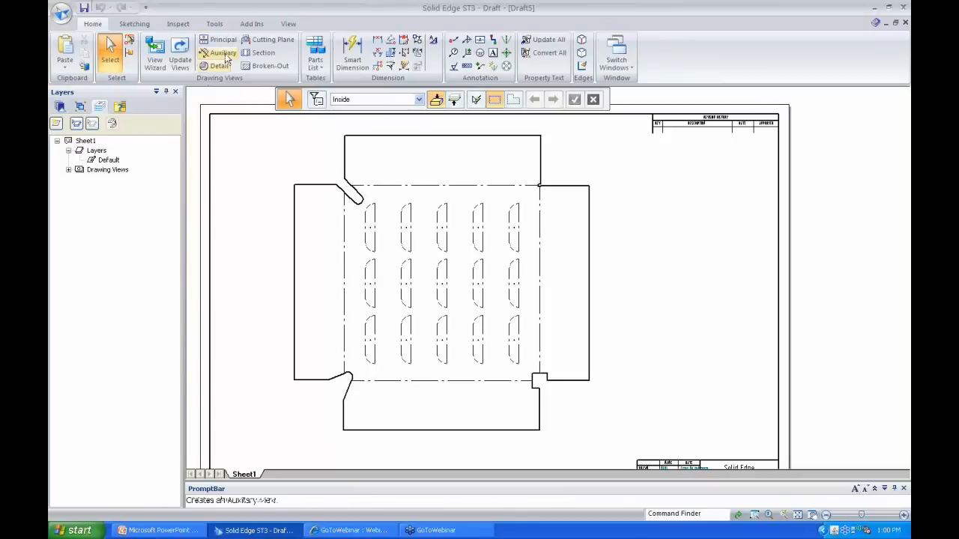
Add horizontal coordinate dimensions from the flat pattern's left edge to the origins of the five louvers in the upper row
{"action": "left_click", "coordinate": [384, 66]}
{"action": "left_click", "coordinate": [294, 159]}
{"action": "left_click", "coordinate": [369, 229]}
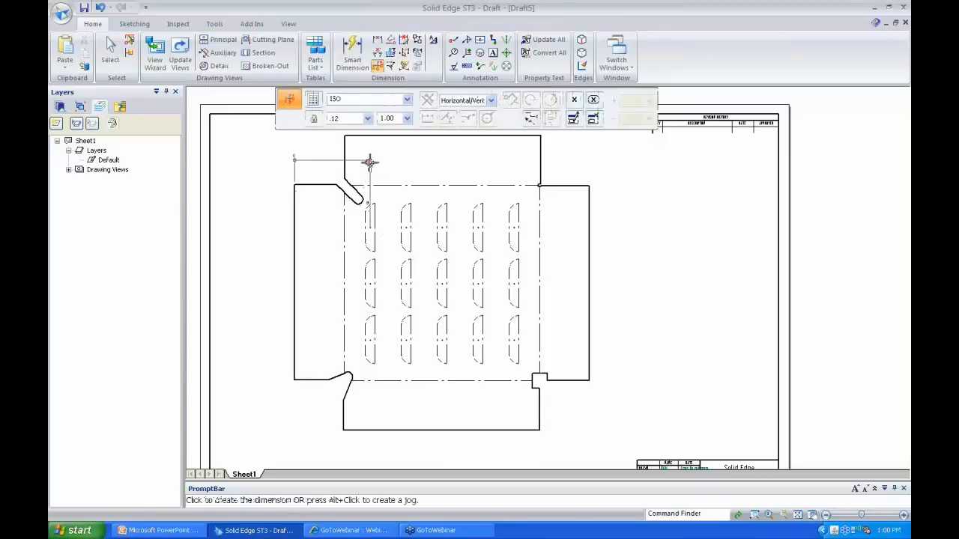
{"action": "left_click", "coordinate": [372, 151]}
{"action": "left_click", "coordinate": [404, 225]}
{"action": "left_click", "coordinate": [402, 152]}
{"action": "left_click", "coordinate": [441, 228]}
{"action": "left_click", "coordinate": [443, 149]}
{"action": "left_click", "coordinate": [443, 150]}
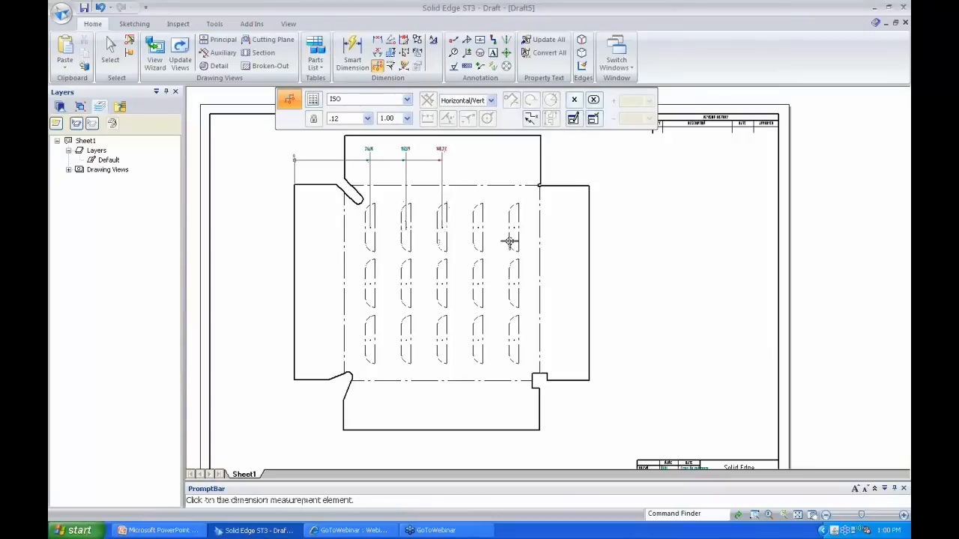
{"action": "left_click", "coordinate": [477, 227]}
{"action": "left_click", "coordinate": [472, 147]}
{"action": "left_click", "coordinate": [514, 227]}
{"action": "left_click", "coordinate": [509, 152]}
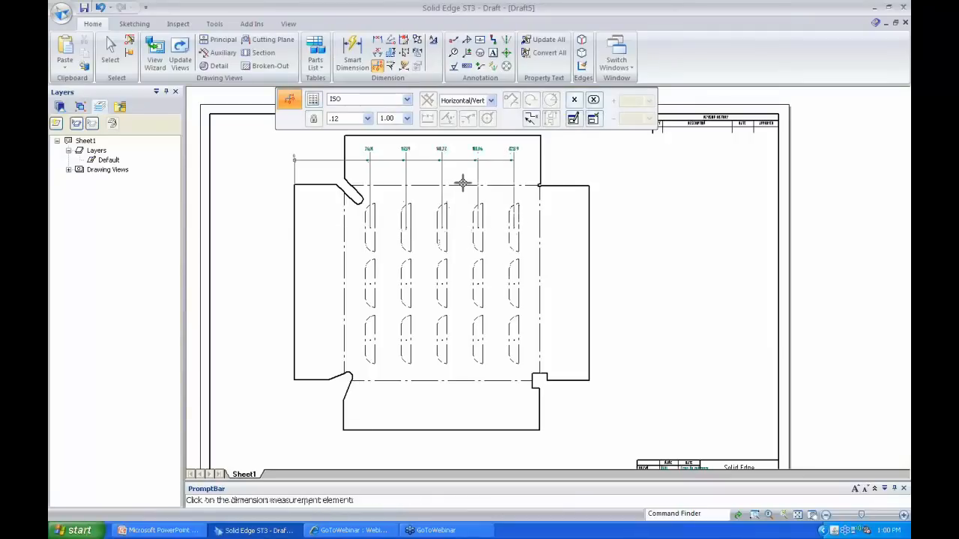
Add vertical coordinate dimensions from the left flange's upper edge to the origins of the three louvers in the first column
{"action": "left_click", "coordinate": [306, 186]}
{"action": "left_click", "coordinate": [263, 185]}
{"action": "left_click", "coordinate": [369, 217]}
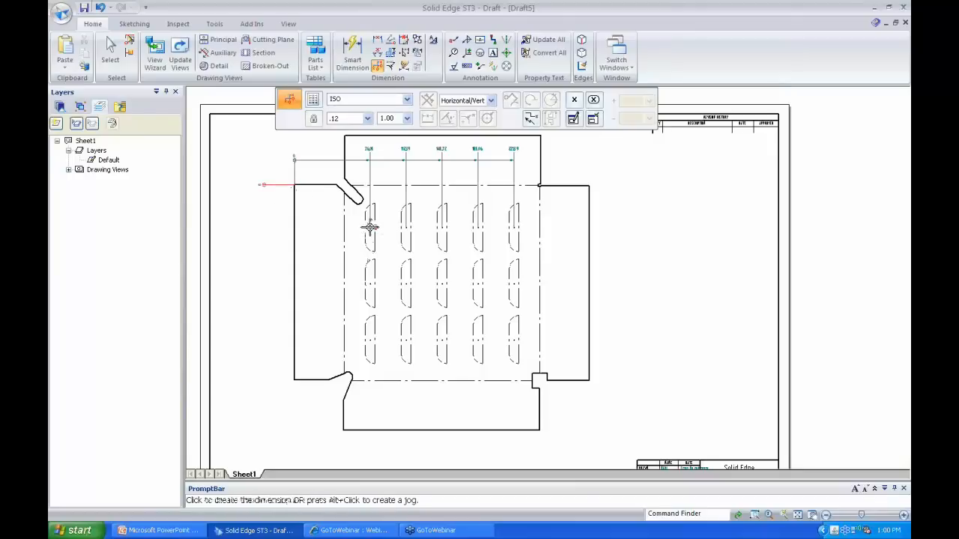
{"action": "left_click", "coordinate": [257, 217]}
{"action": "left_click", "coordinate": [368, 282]}
{"action": "left_click", "coordinate": [253, 275]}
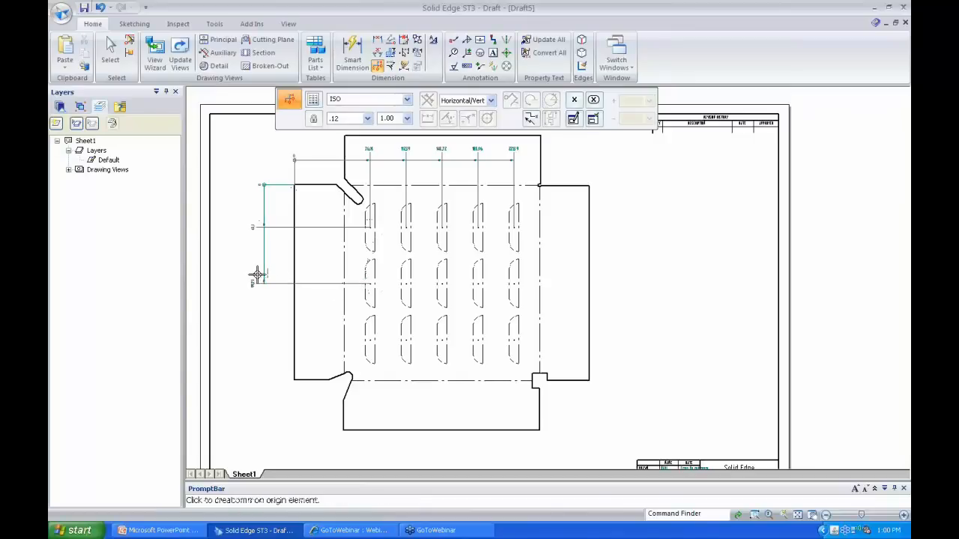
{"action": "left_click", "coordinate": [370, 338]}
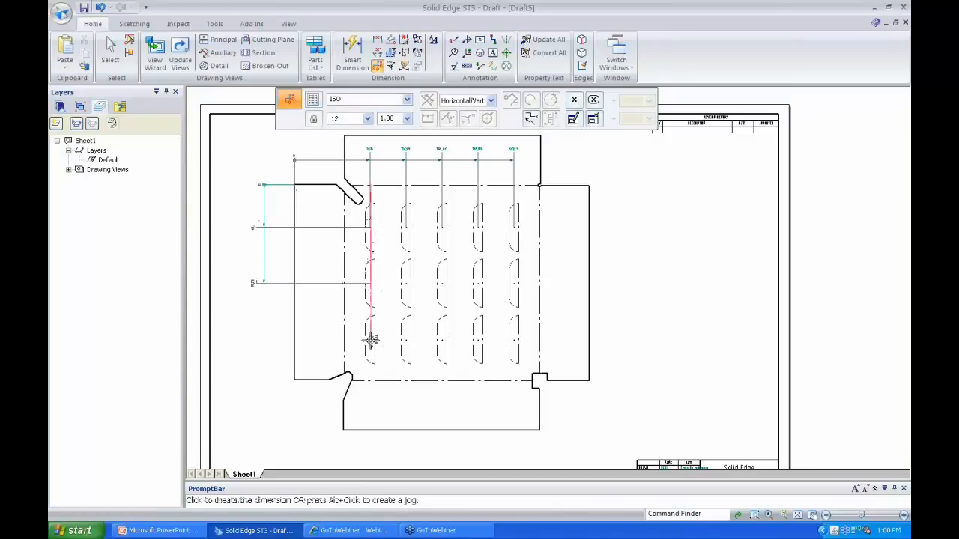
{"action": "left_click", "coordinate": [254, 325]}
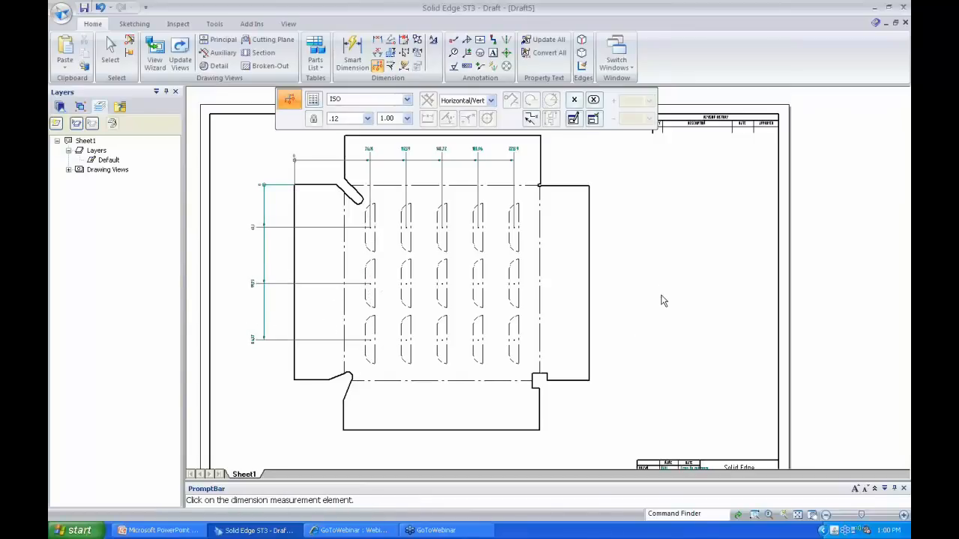
{"action": "key", "text": "Escape"}
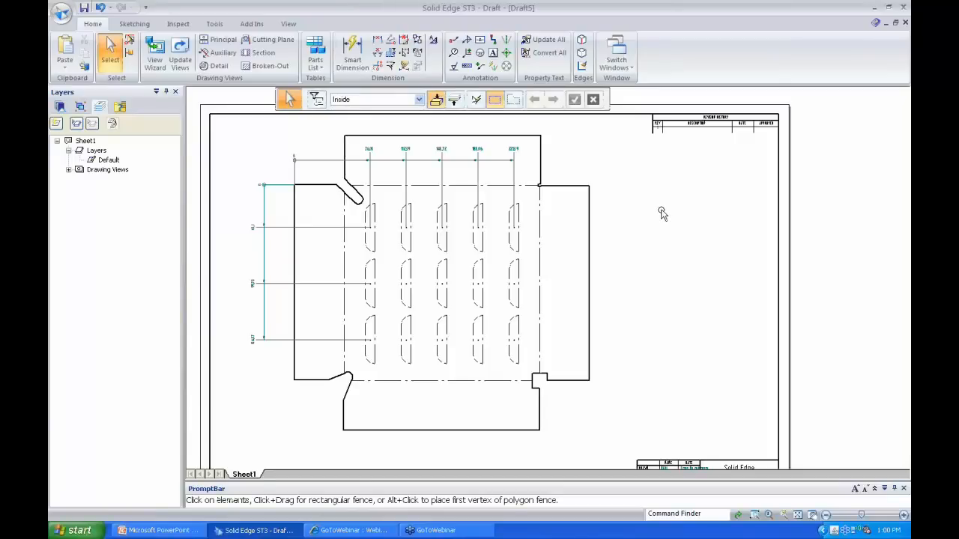
Close the sheet metal part and its drawing without saving either
{"action": "key", "text": "ctrl+Tab"}
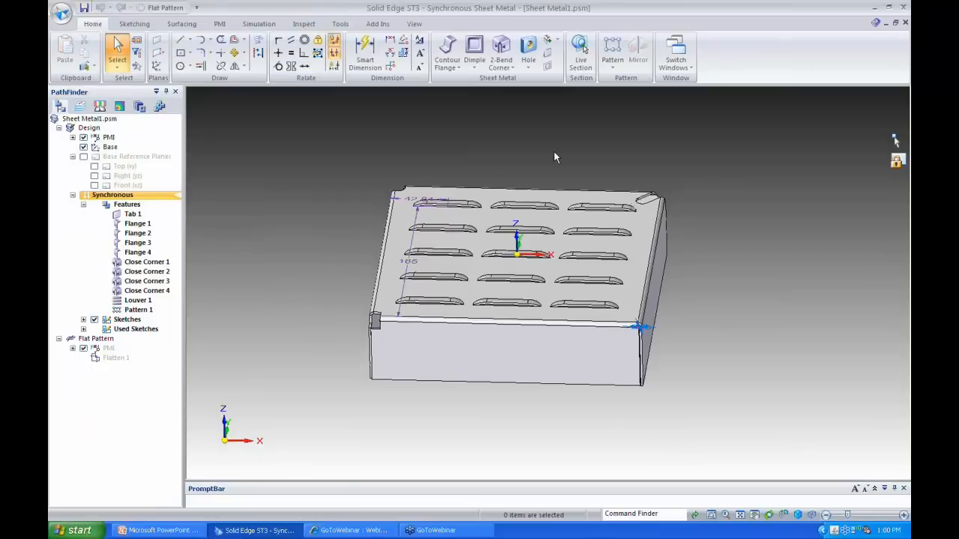
{"action": "middle_click_drag", "start_coordinate": [554, 153], "coordinate": [535, 136]}
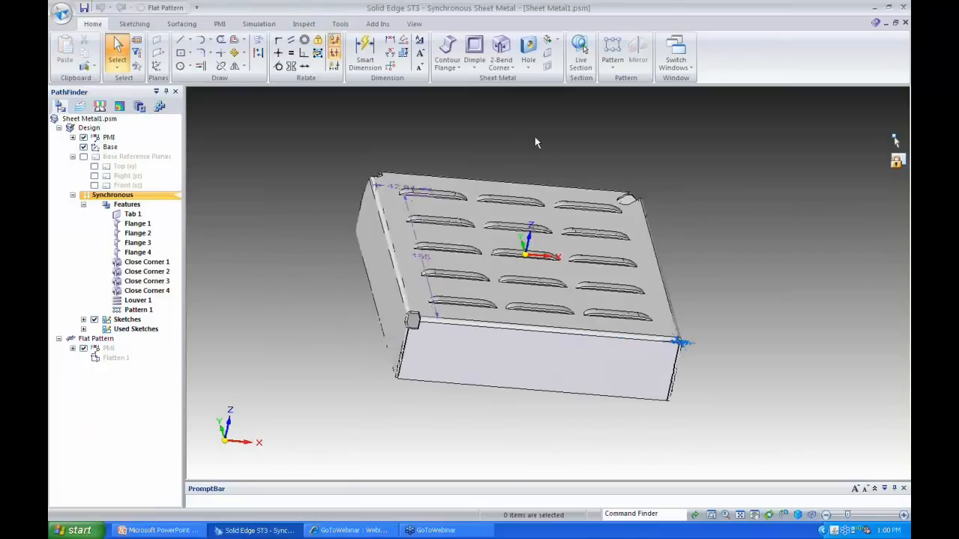
{"action": "left_click", "coordinate": [904, 23]}
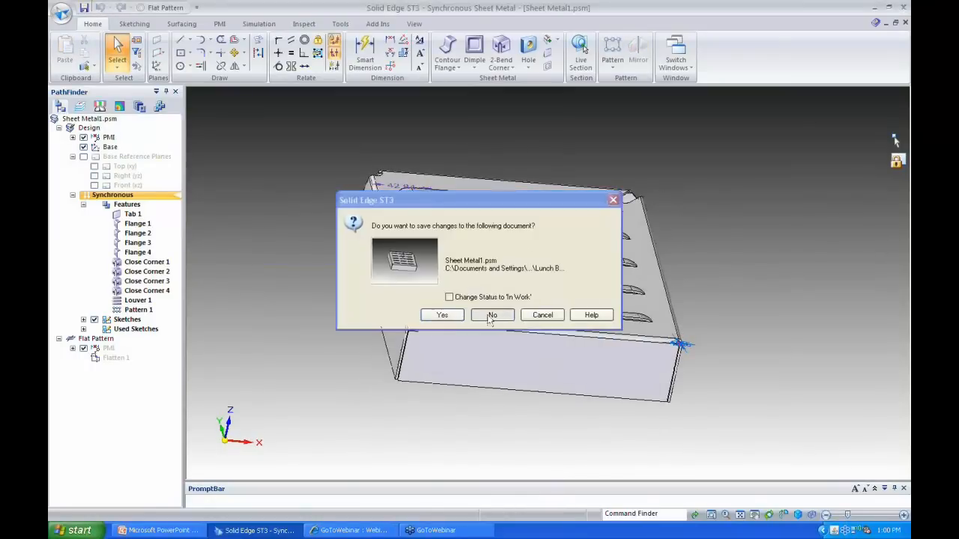
{"action": "left_click", "coordinate": [491, 315]}
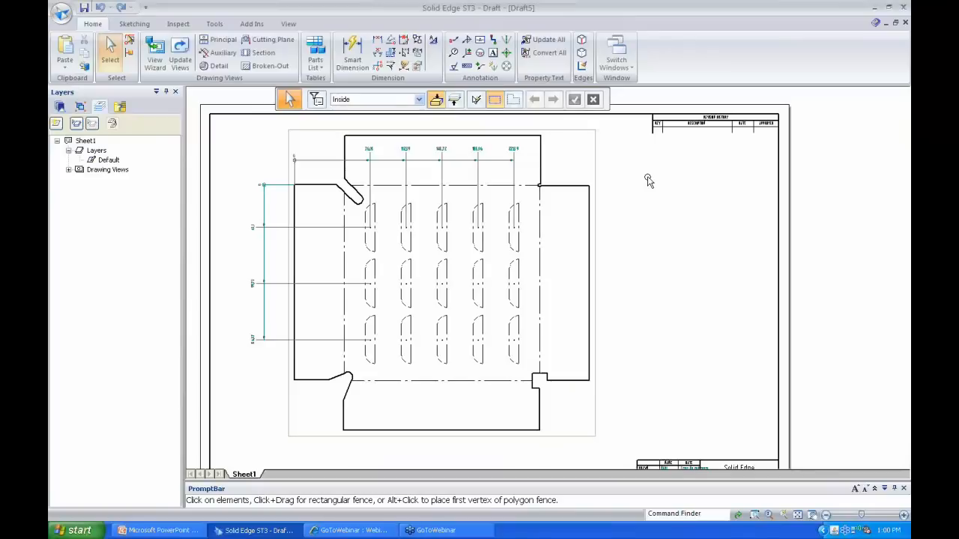
{"action": "left_click", "coordinate": [905, 23]}
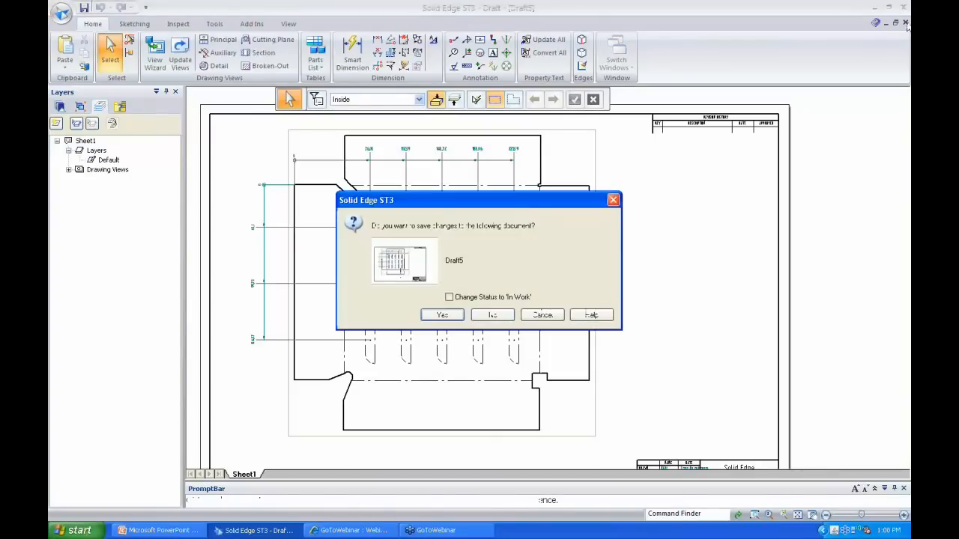
{"action": "key", "text": "n"}
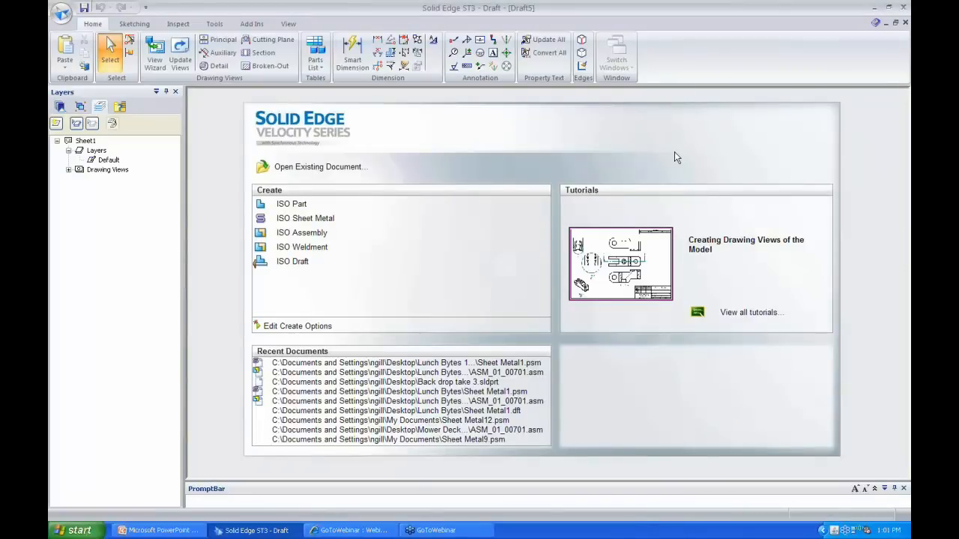
Open Back drop take 3 as a part based on the ansi part.par template and inspect its underside
{"action": "key", "text": "ctrl+n"}
{"action": "left_click", "coordinate": [343, 176]}
{"action": "left_click", "coordinate": [364, 275]}
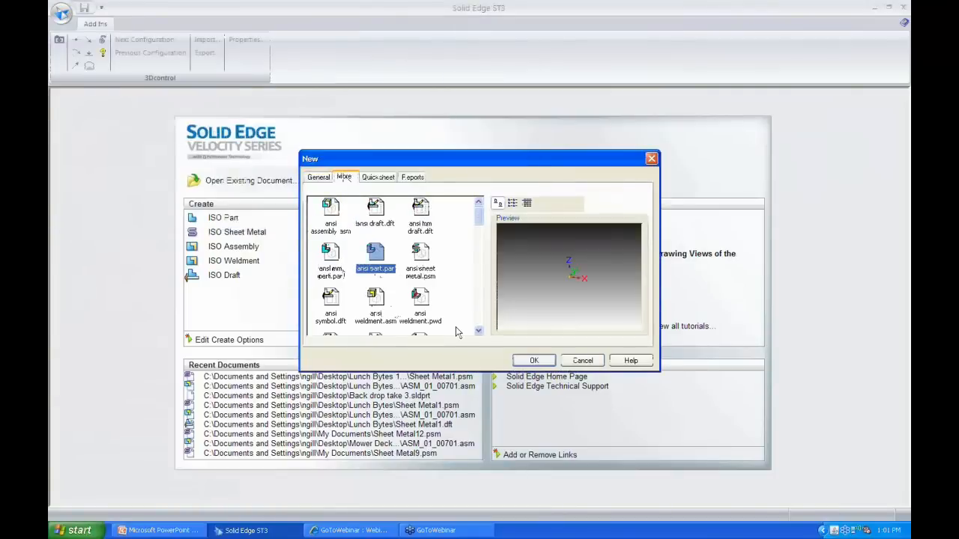
{"action": "left_click", "coordinate": [534, 360]}
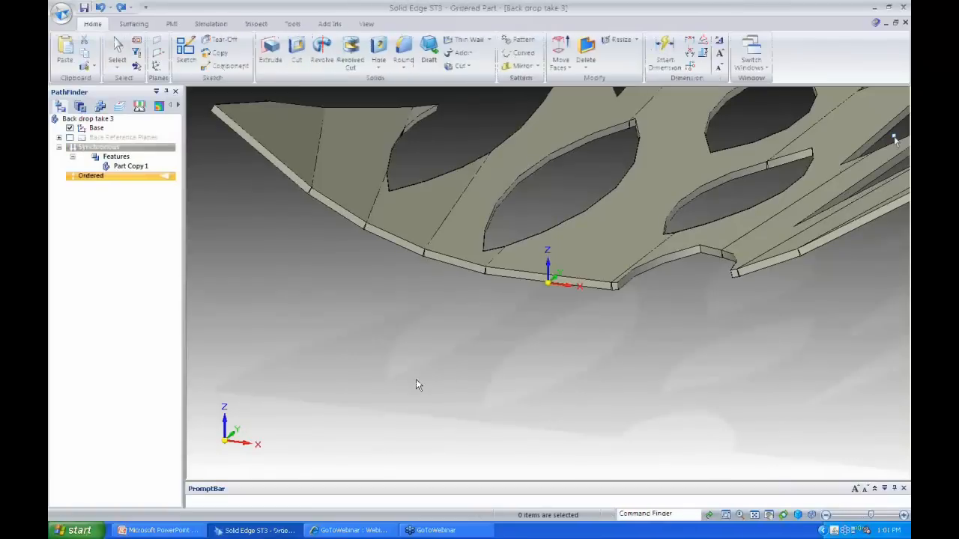
{"action": "middle_click_drag", "start_coordinate": [416, 380], "coordinate": [360, 258]}
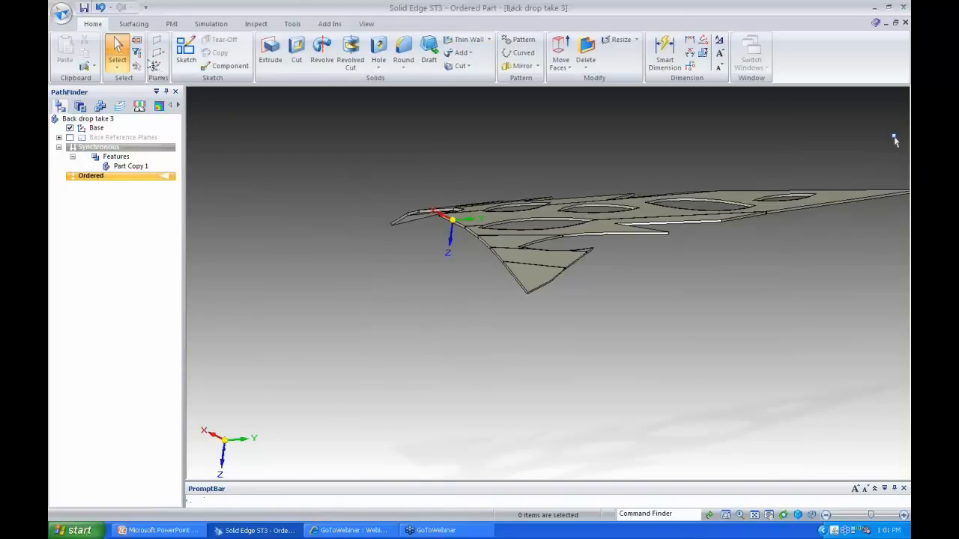
Try to transform the imported part to synchronous sheet metal using the flat central face on its underside as the base
{"action": "left_click", "coordinate": [134, 23]}
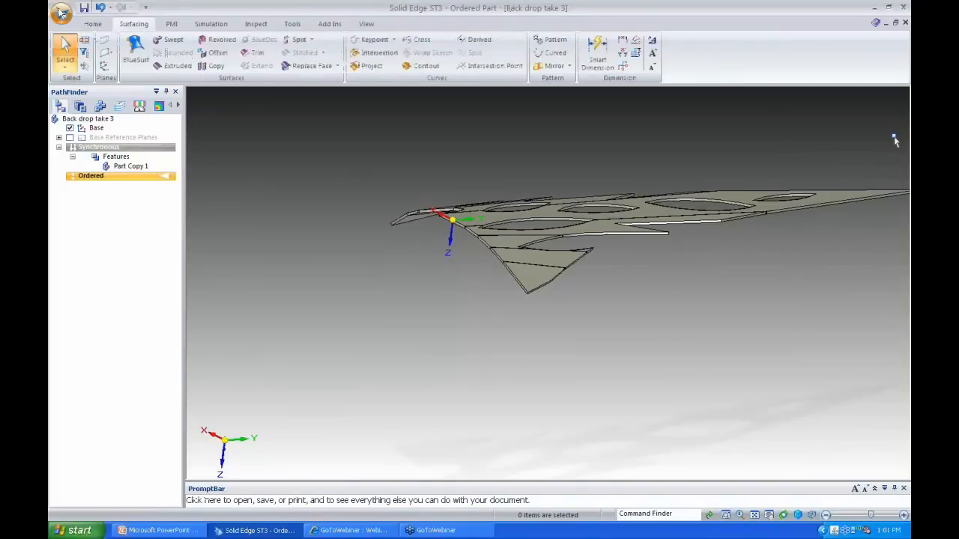
{"action": "left_click", "coordinate": [61, 13]}
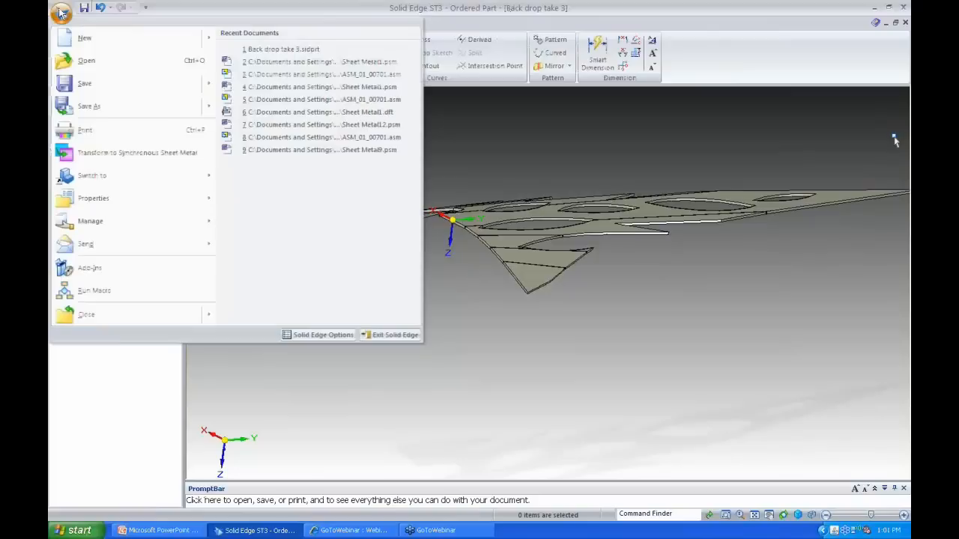
{"action": "left_click", "coordinate": [129, 159]}
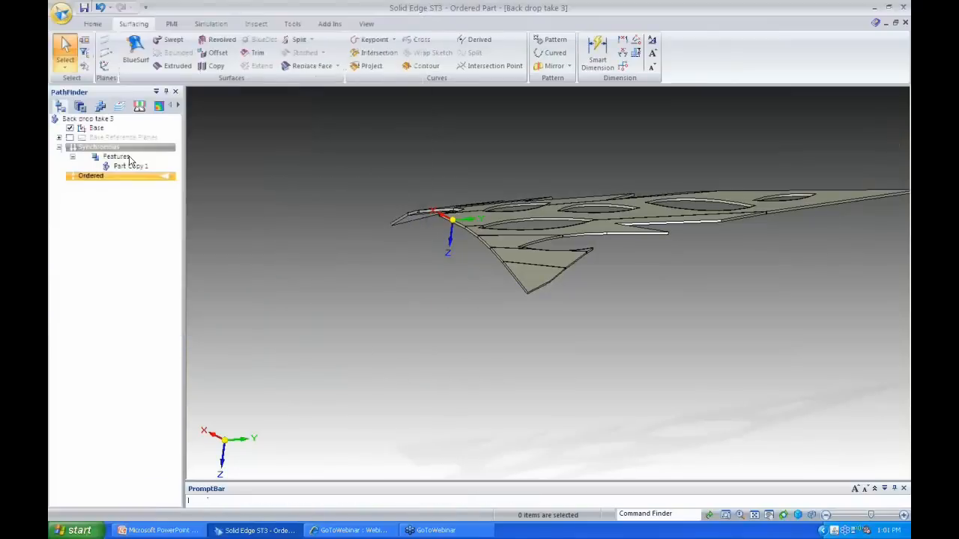
{"action": "left_click", "coordinate": [562, 216]}
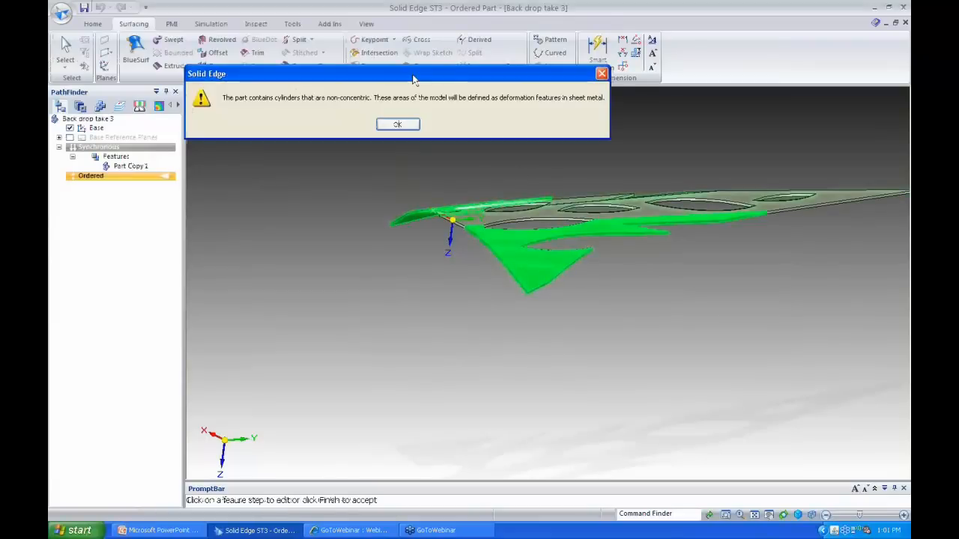
{"action": "left_click_drag", "start_coordinate": [413, 75], "coordinate": [452, 104]}
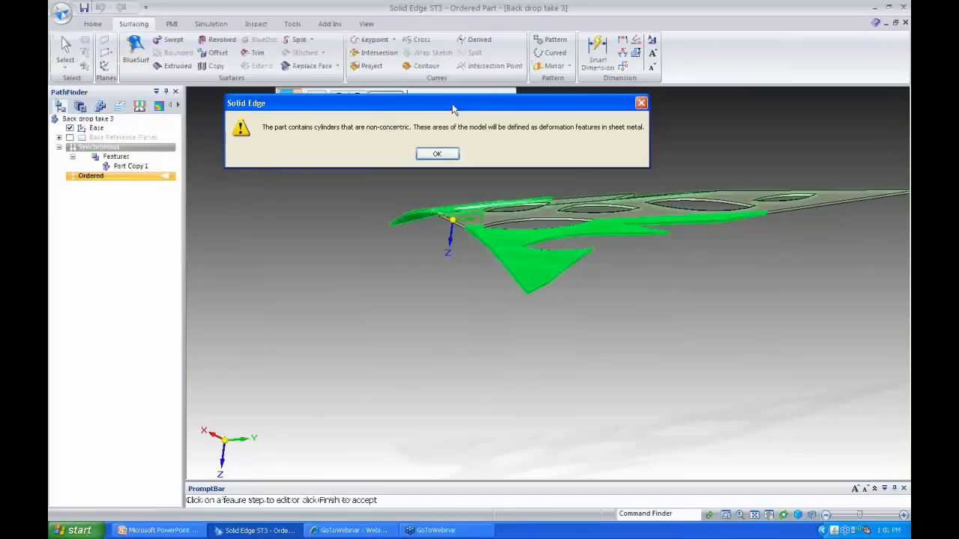
{"action": "left_click", "coordinate": [642, 101]}
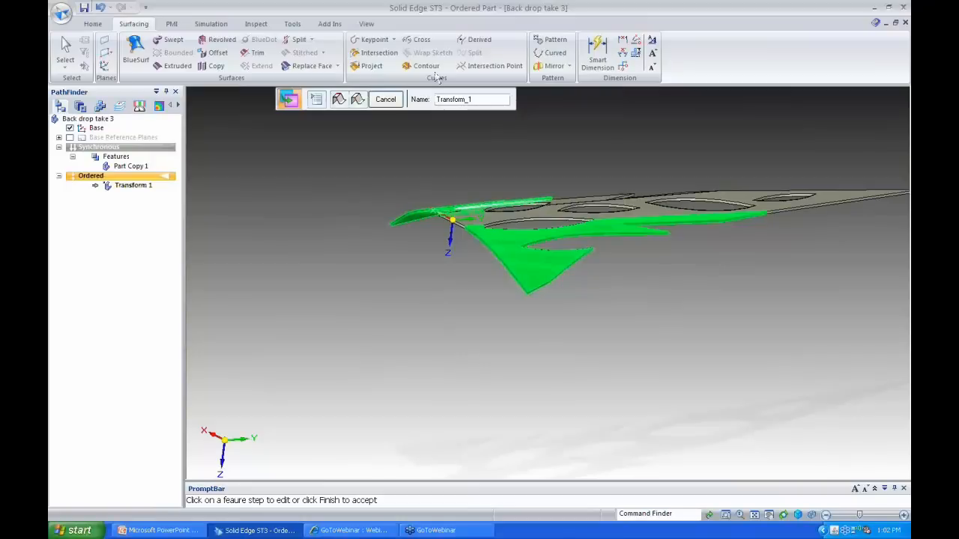
Check the part with the Geometry Inspector for faults and small entities, and examine the small edges it flags
{"action": "left_click", "coordinate": [255, 24]}
{"action": "left_click", "coordinate": [334, 39]}
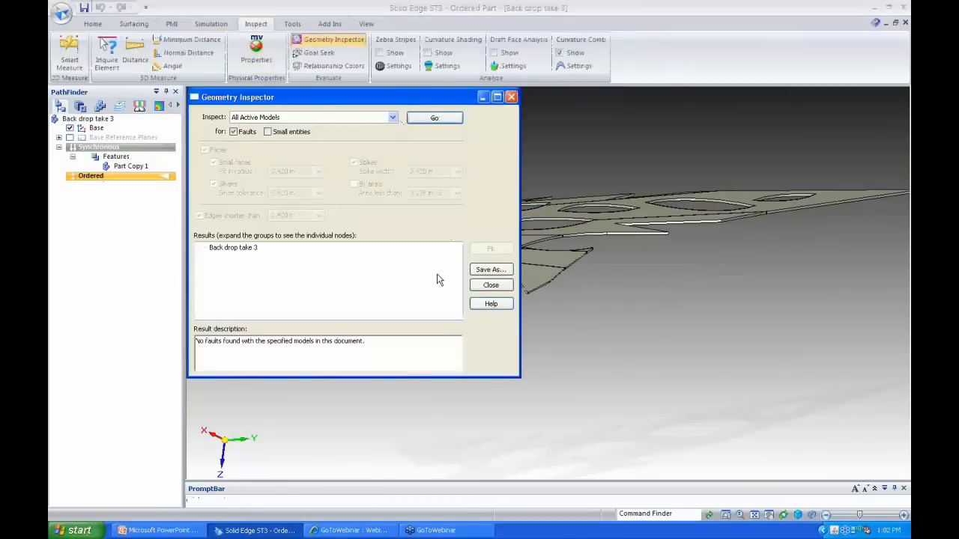
{"action": "left_click", "coordinate": [267, 132]}
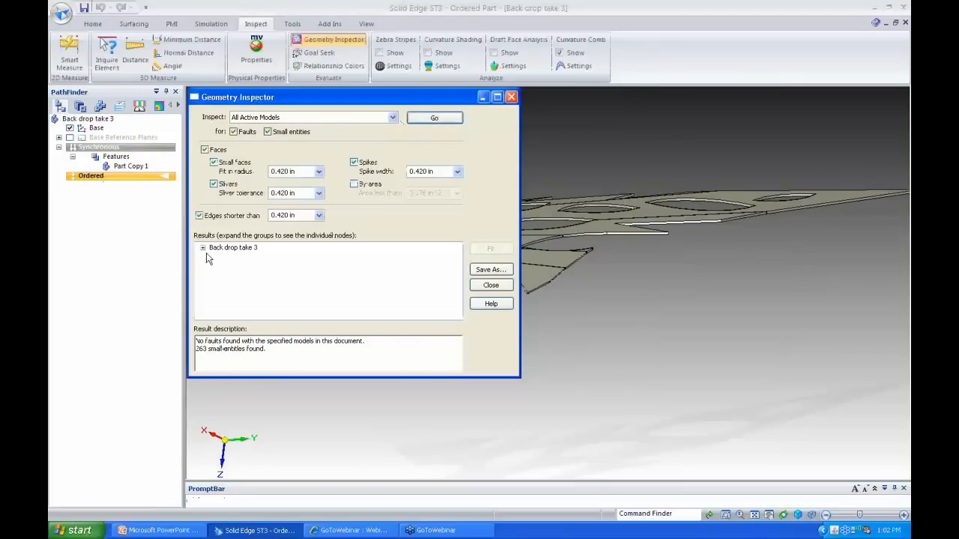
{"action": "left_click", "coordinate": [202, 247]}
{"action": "left_click", "coordinate": [214, 257]}
{"action": "left_click", "coordinate": [249, 276]}
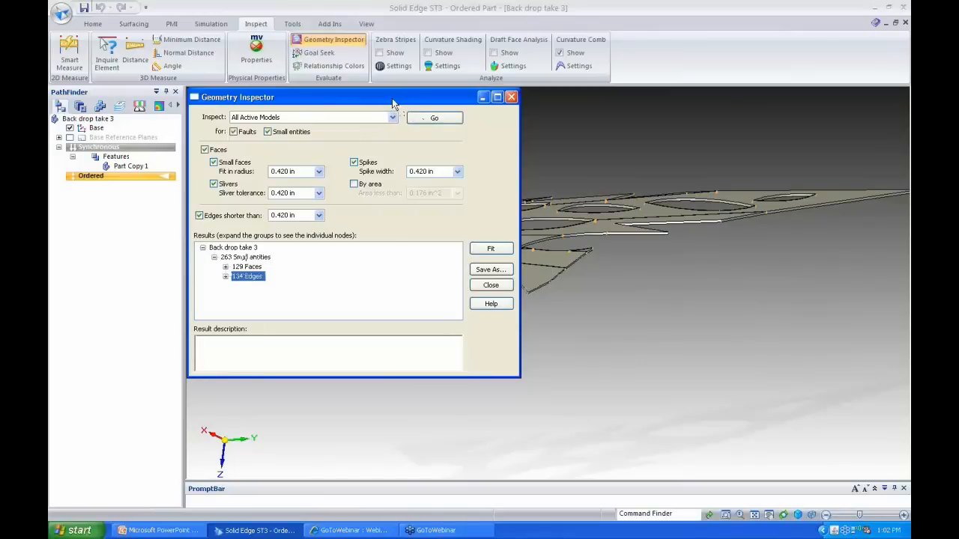
{"action": "left_click_drag", "start_coordinate": [393, 102], "coordinate": [253, 117]}
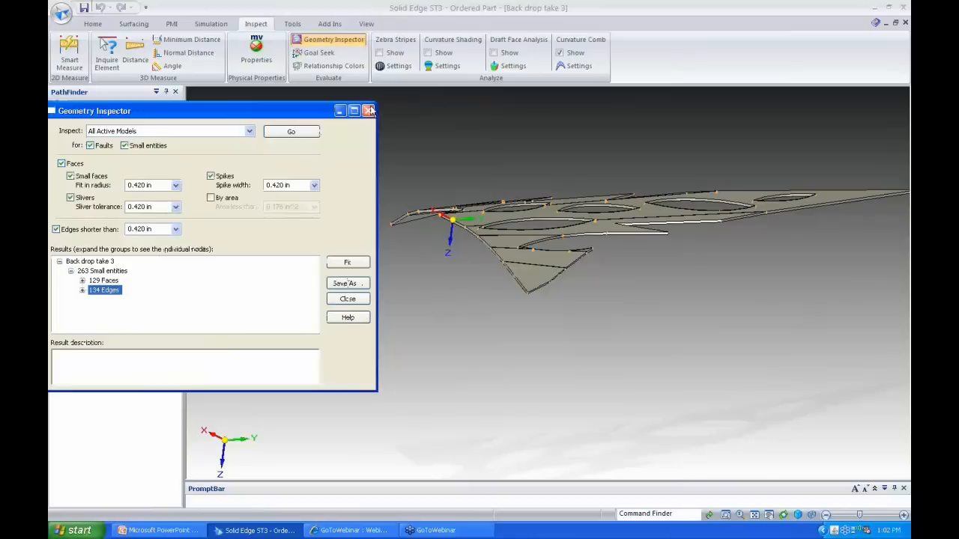
{"action": "left_click", "coordinate": [369, 111]}
Copy the chain of connected faces on the part's underside as a surface, using the Chain selection option
{"action": "middle_click_drag", "start_coordinate": [433, 145], "coordinate": [424, 159]}
{"action": "scroll", "coordinate": [424, 160], "scroll_direction": "up", "scroll_amount": 1}
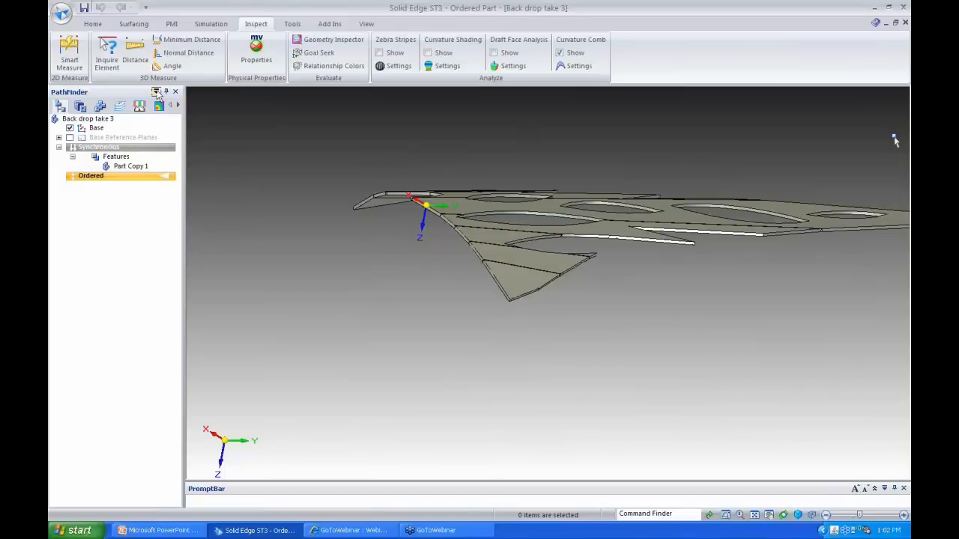
{"action": "left_click", "coordinate": [133, 24]}
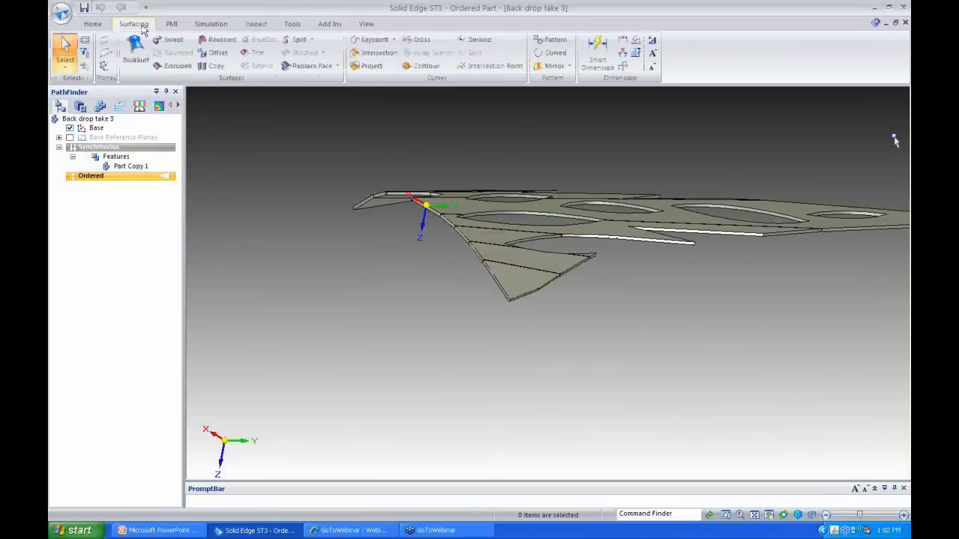
{"action": "left_click", "coordinate": [215, 66]}
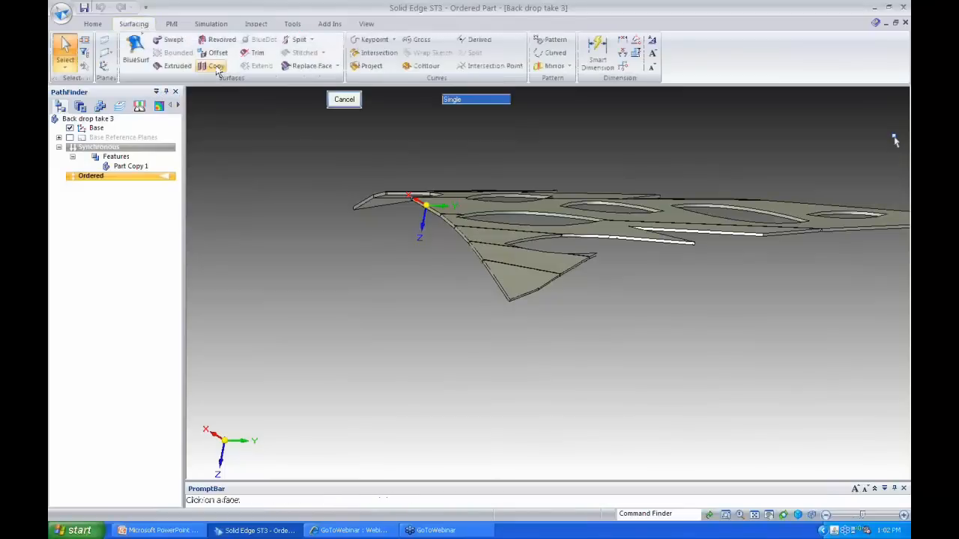
{"action": "left_click", "coordinate": [473, 104]}
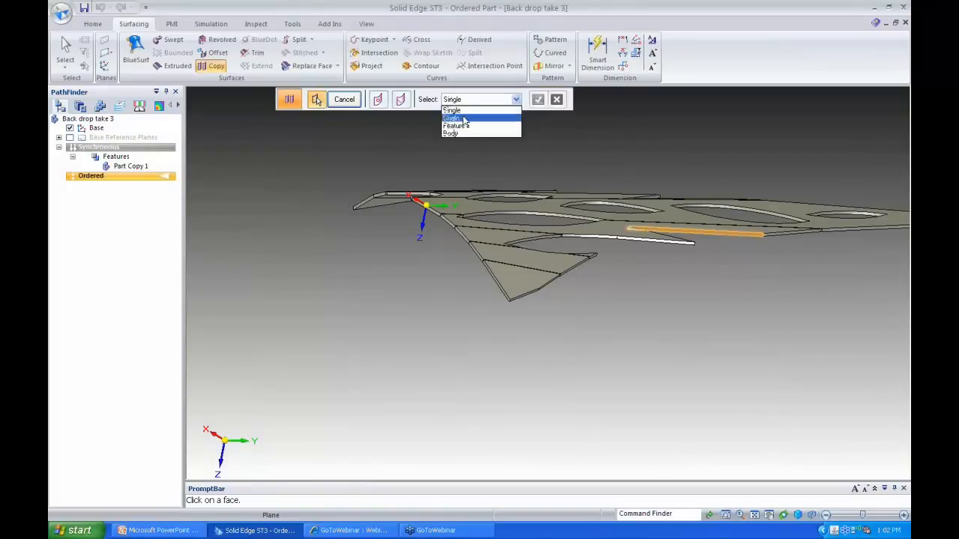
{"action": "left_click", "coordinate": [465, 122]}
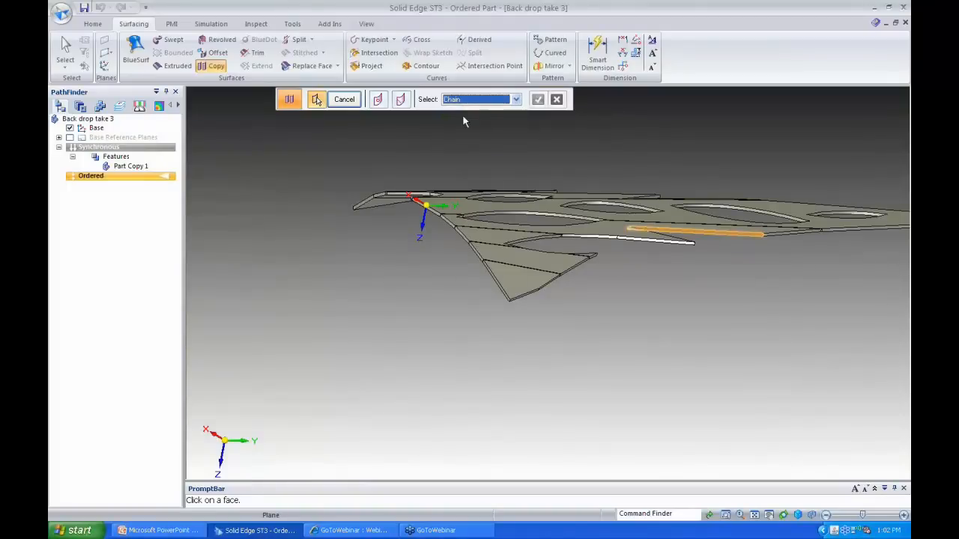
{"action": "left_click", "coordinate": [647, 218]}
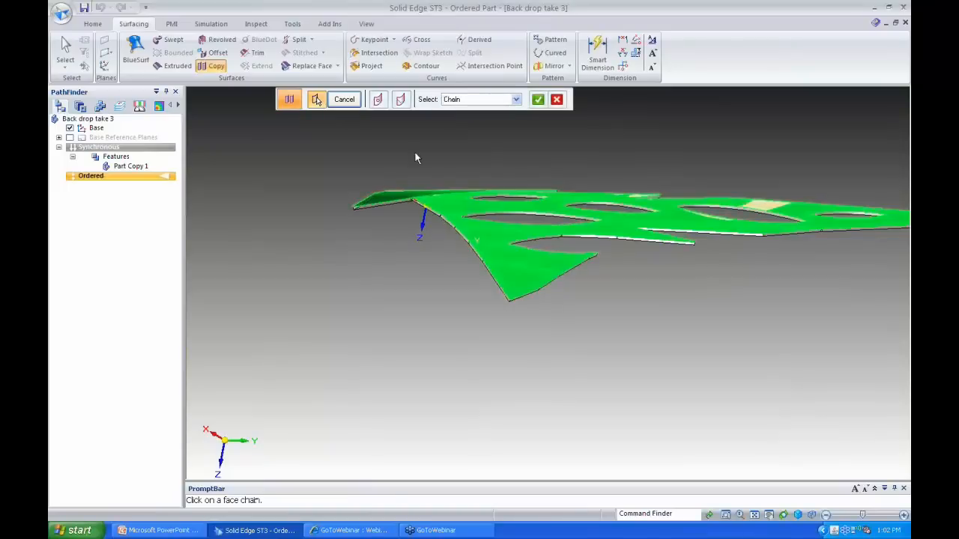
{"action": "key", "text": "Return"}
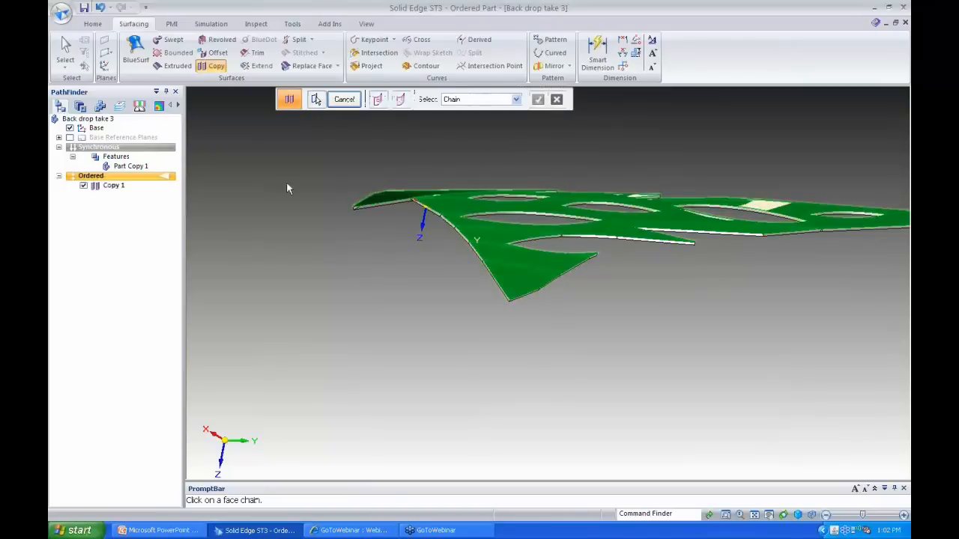
{"action": "key", "text": "Escape"}
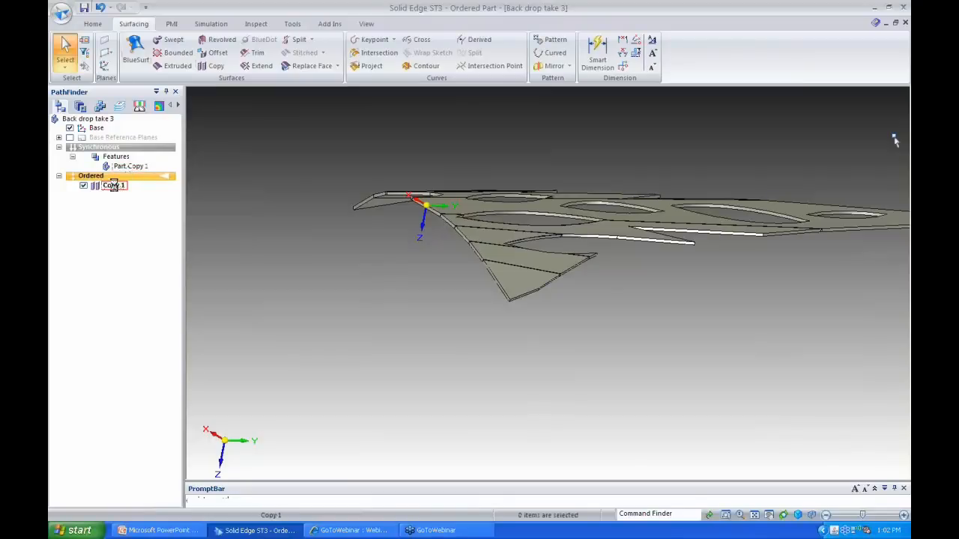
Drop the parents of the Copy 1 surface and delete the imported Part Copy 1 body
{"action": "right_click", "coordinate": [114, 185]}
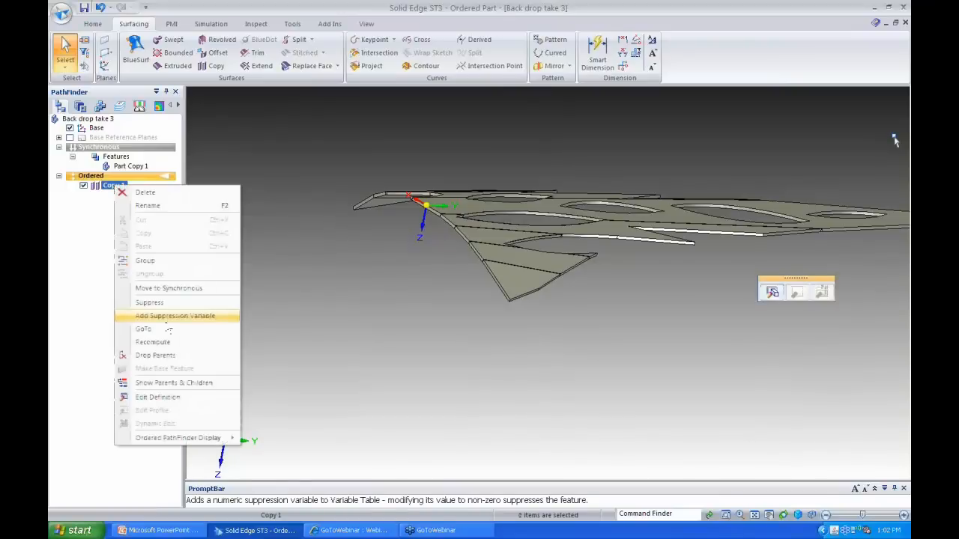
{"action": "left_click", "coordinate": [166, 318]}
{"action": "left_click", "coordinate": [125, 166]}
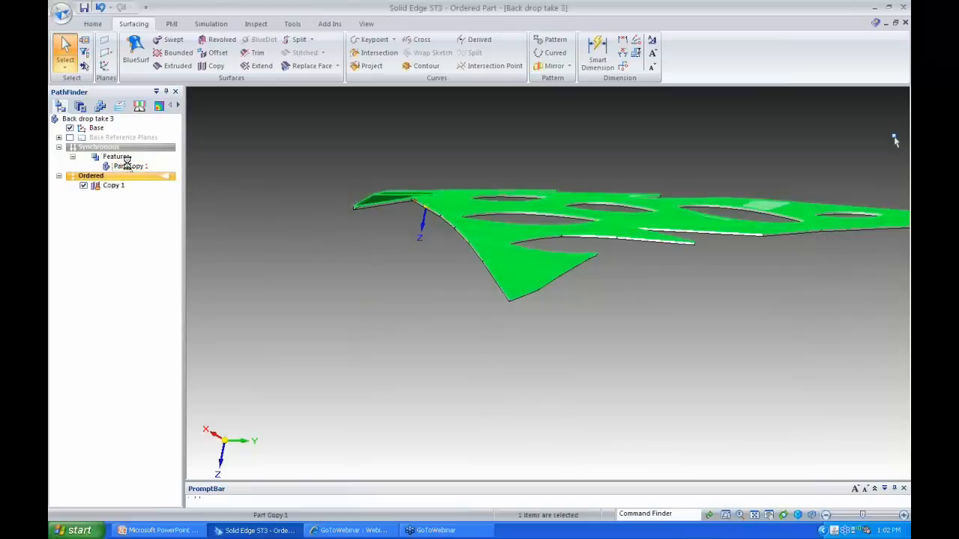
{"action": "right_click", "coordinate": [194, 176]}
{"action": "left_click", "coordinate": [219, 178]}
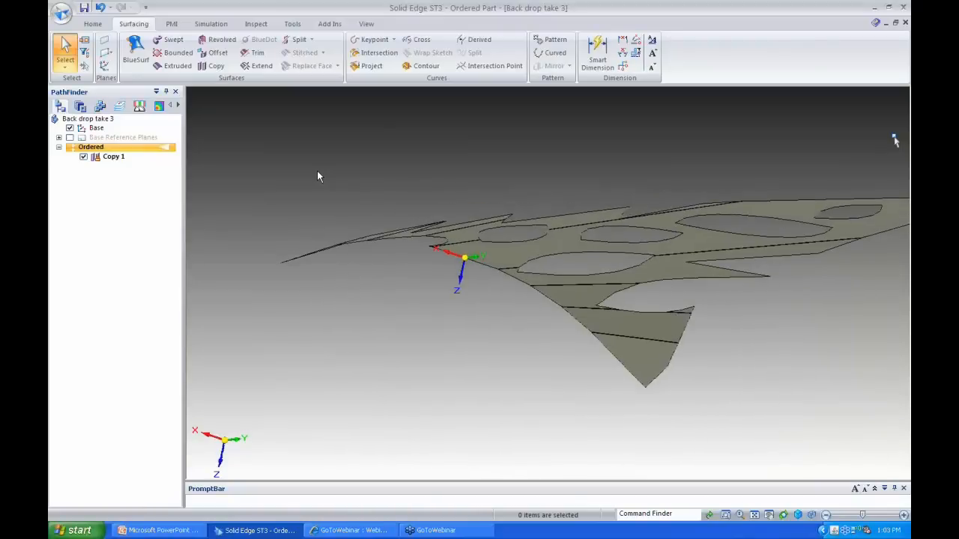
Thicken the copied surface by 0.175 in toward its upper side and transform the resulting part to synchronous sheet metal
{"action": "left_click", "coordinate": [93, 24]}
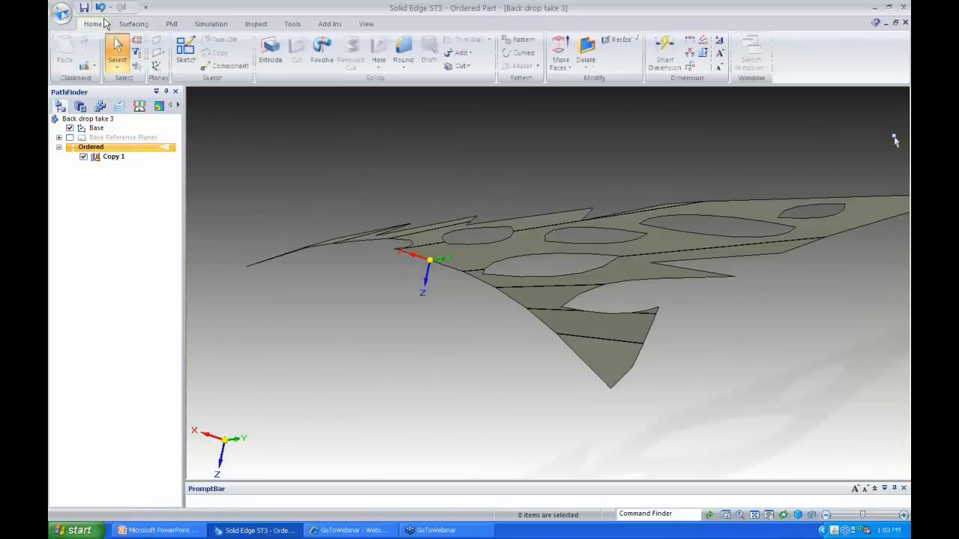
{"action": "left_click", "coordinate": [460, 52]}
{"action": "left_click", "coordinate": [472, 121]}
{"action": "left_click", "coordinate": [534, 216]}
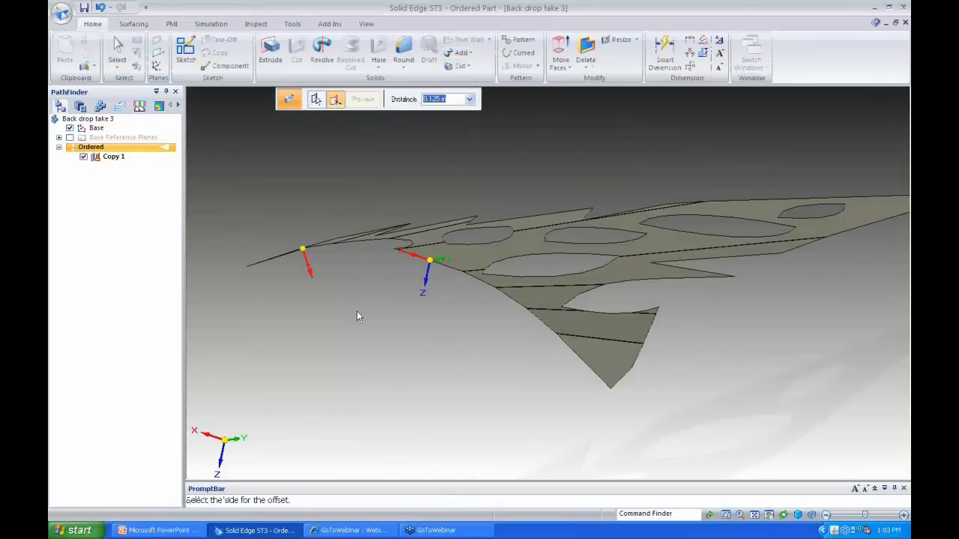
{"action": "type", "text": "175"}
{"action": "key", "text": "Return"}
{"action": "left_click", "coordinate": [273, 190]}
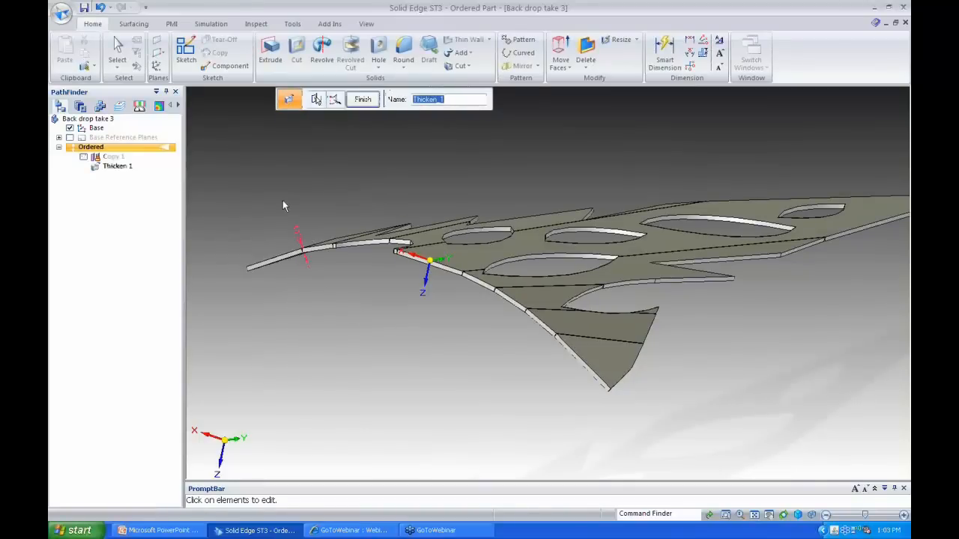
{"action": "left_click", "coordinate": [363, 102]}
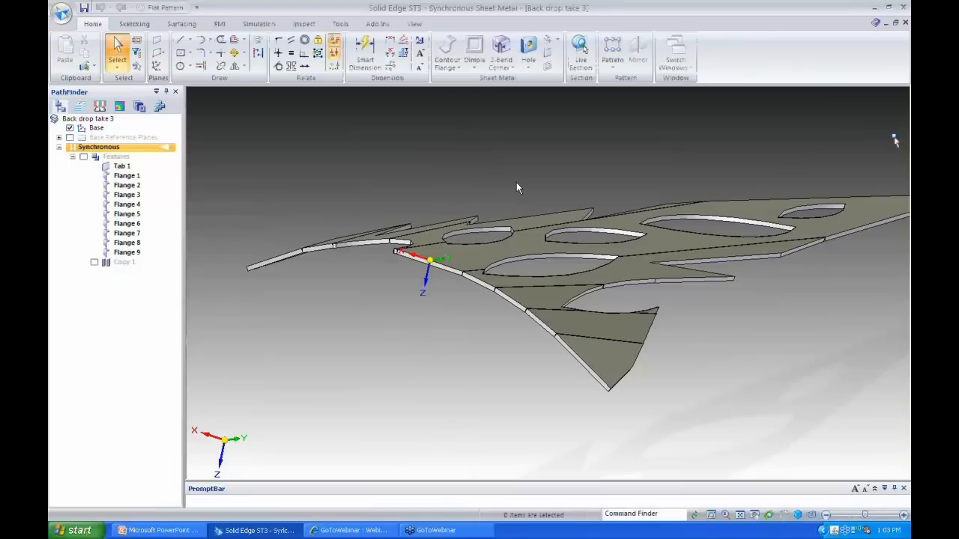
Flatten the sheet metal part with the flat central face oriented upward, and switch to PowerPoint
{"action": "left_click", "coordinate": [341, 24]}
{"action": "left_click", "coordinate": [135, 38]}
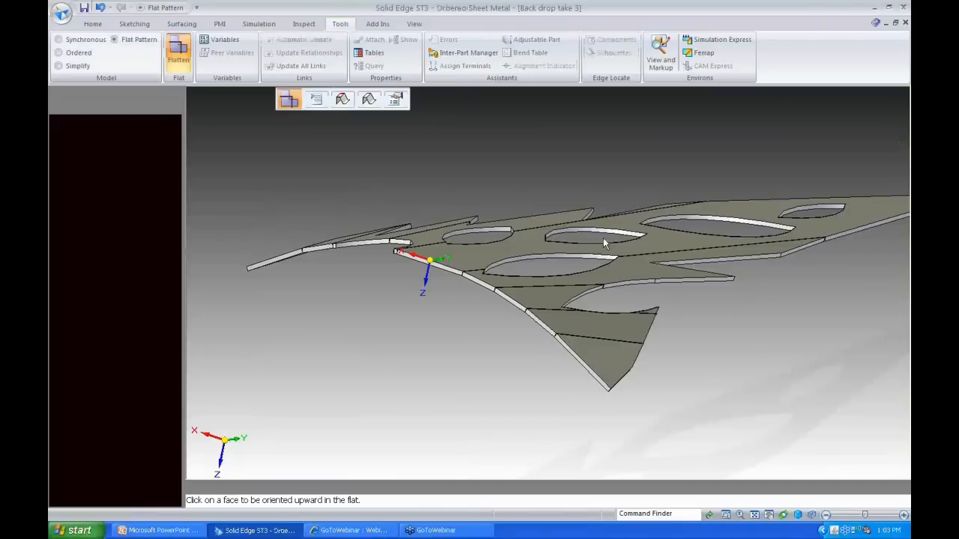
{"action": "left_click", "coordinate": [603, 238]}
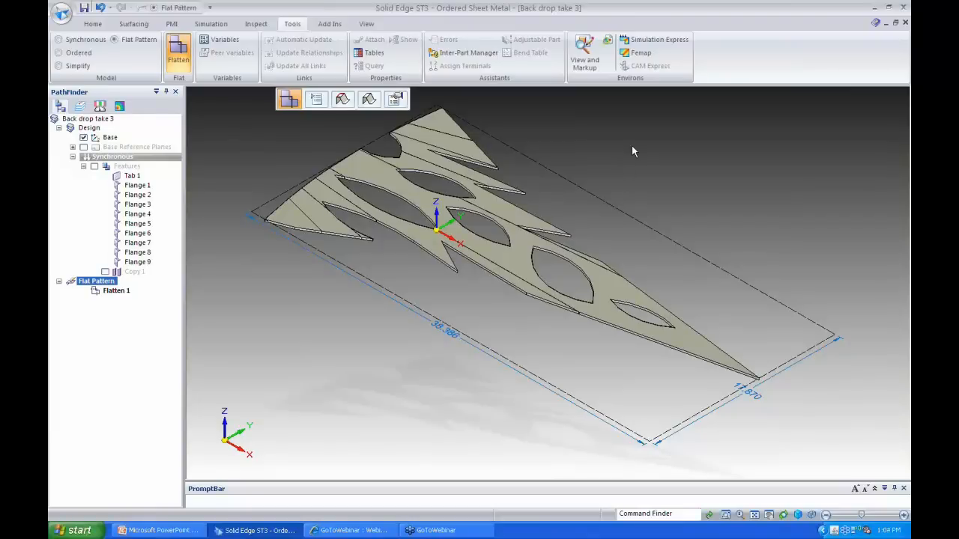
{"action": "left_click", "coordinate": [160, 532]}
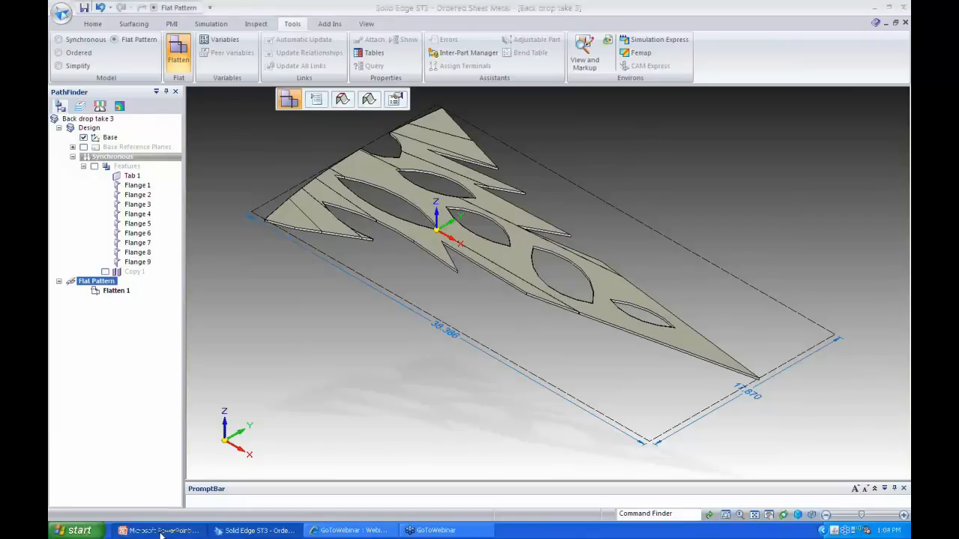